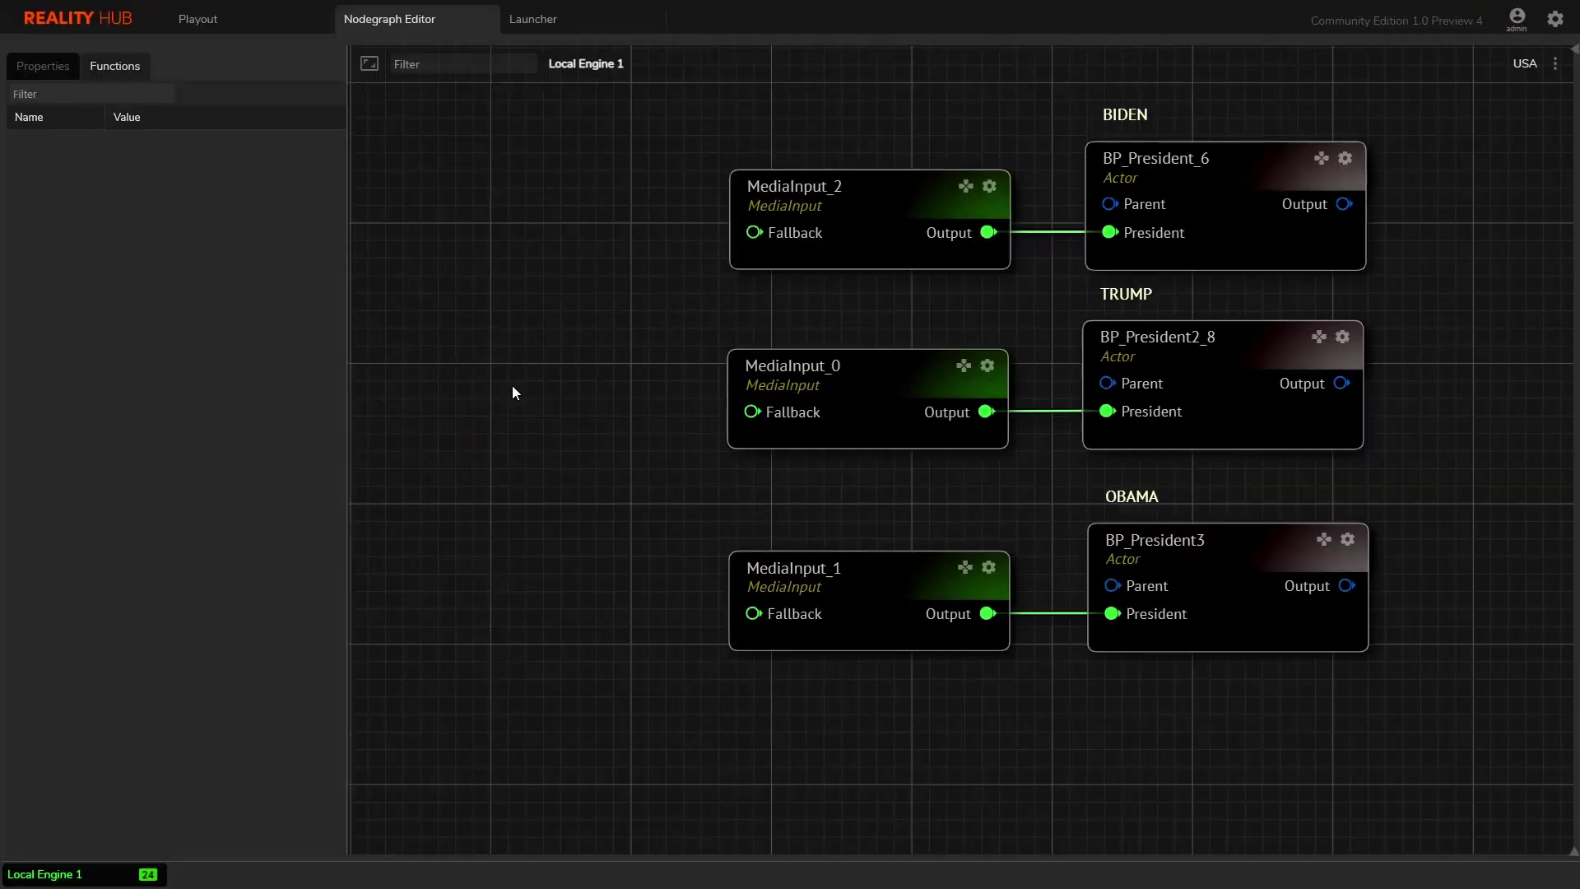
Step: Select the BIDEN BP_President_6 node and play its animation into the preview
drag(537, 367, 487, 384)
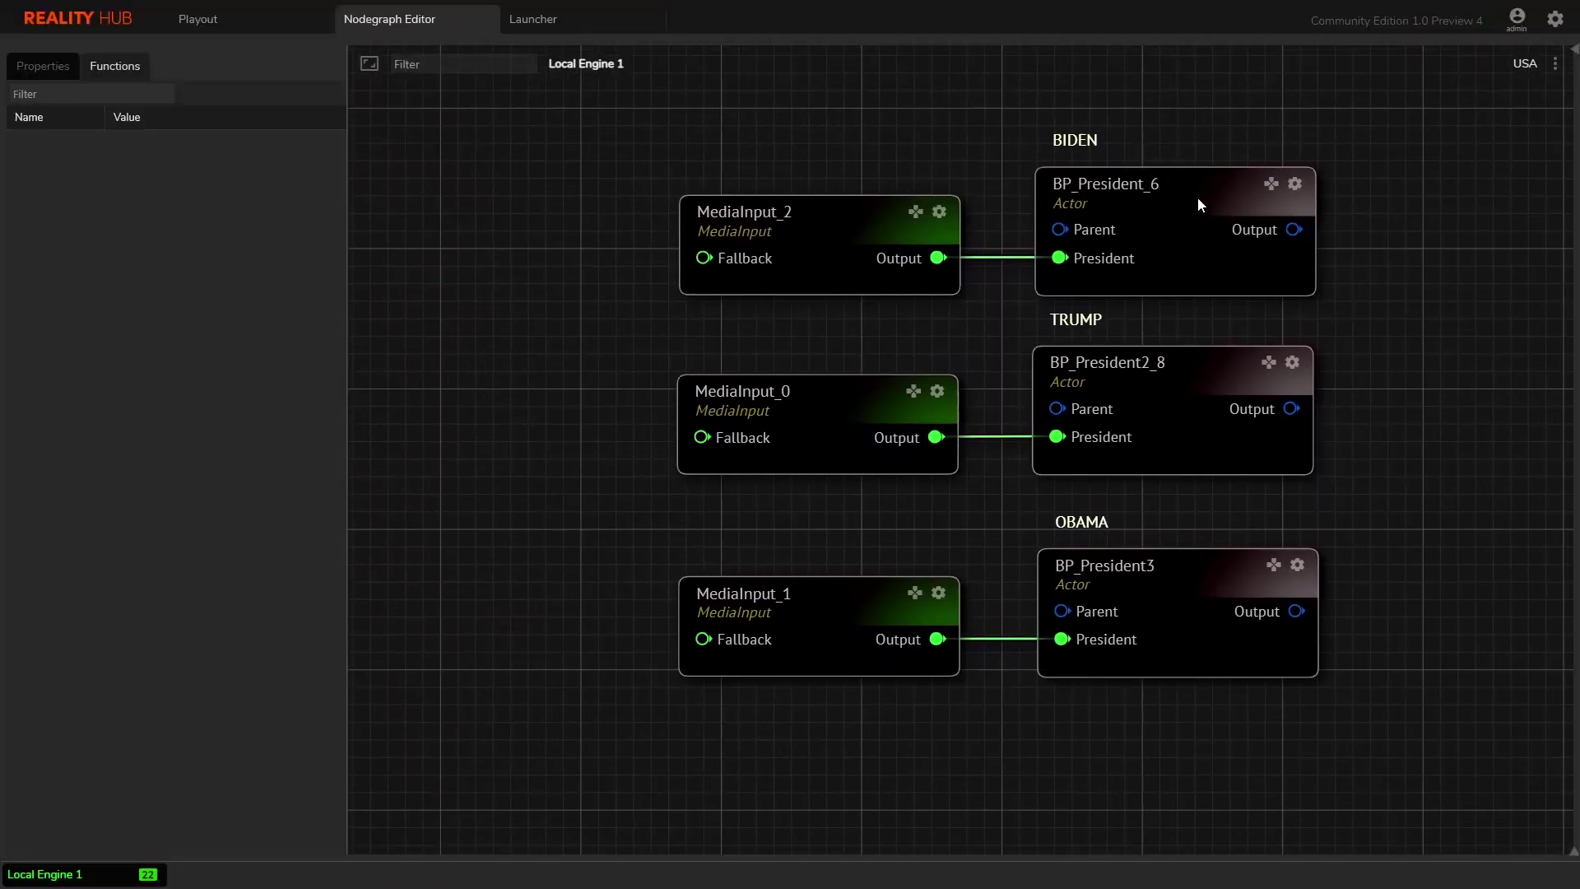
click(1198, 204)
click(1209, 374)
click(1219, 568)
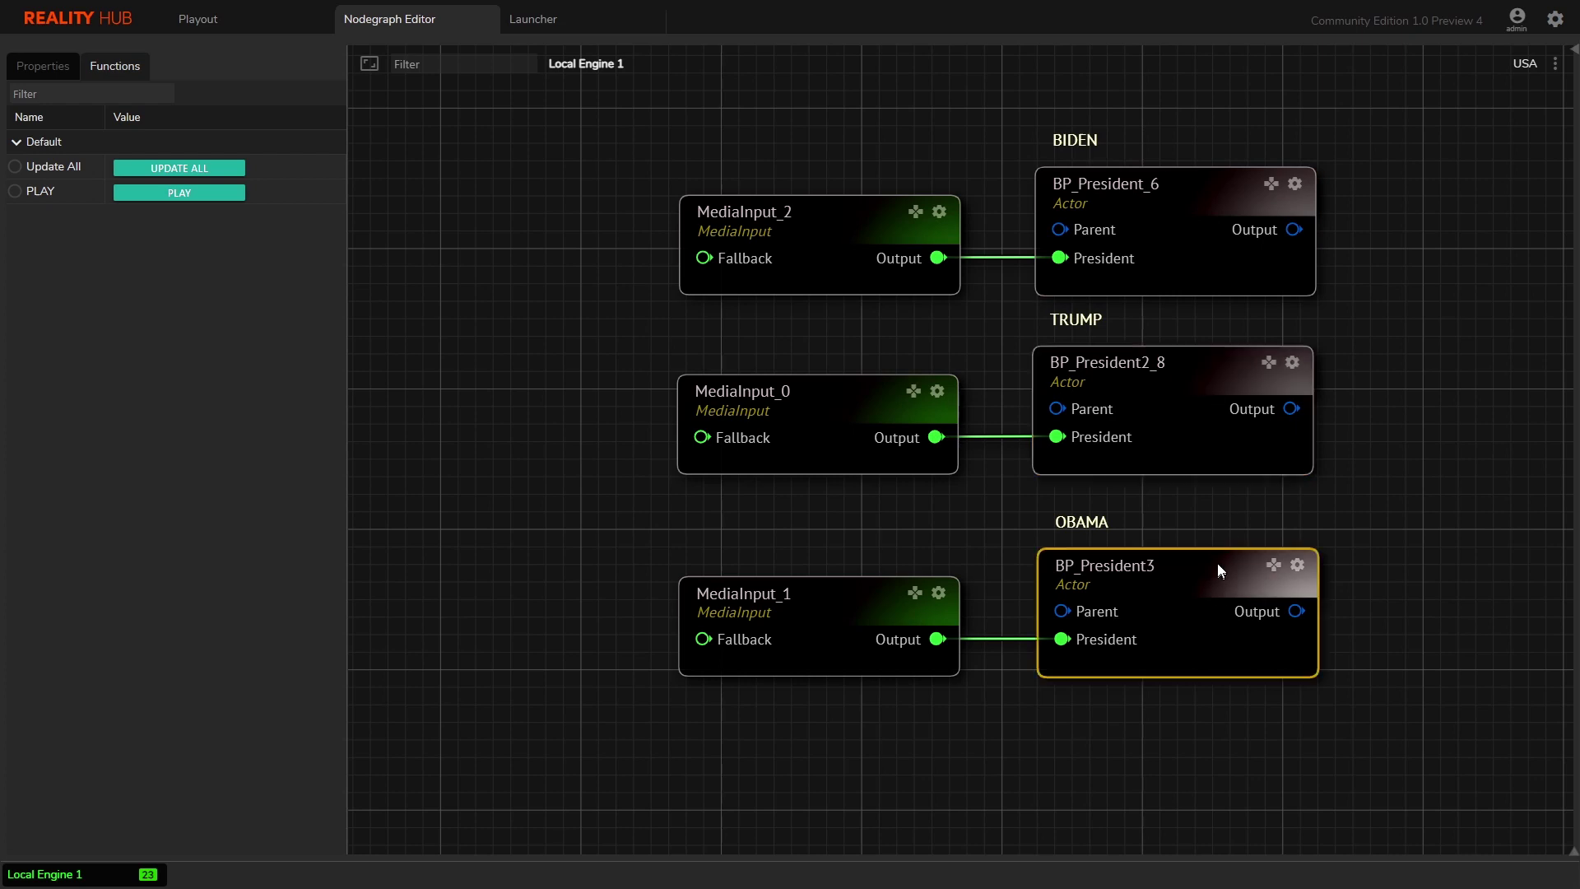
click(1183, 205)
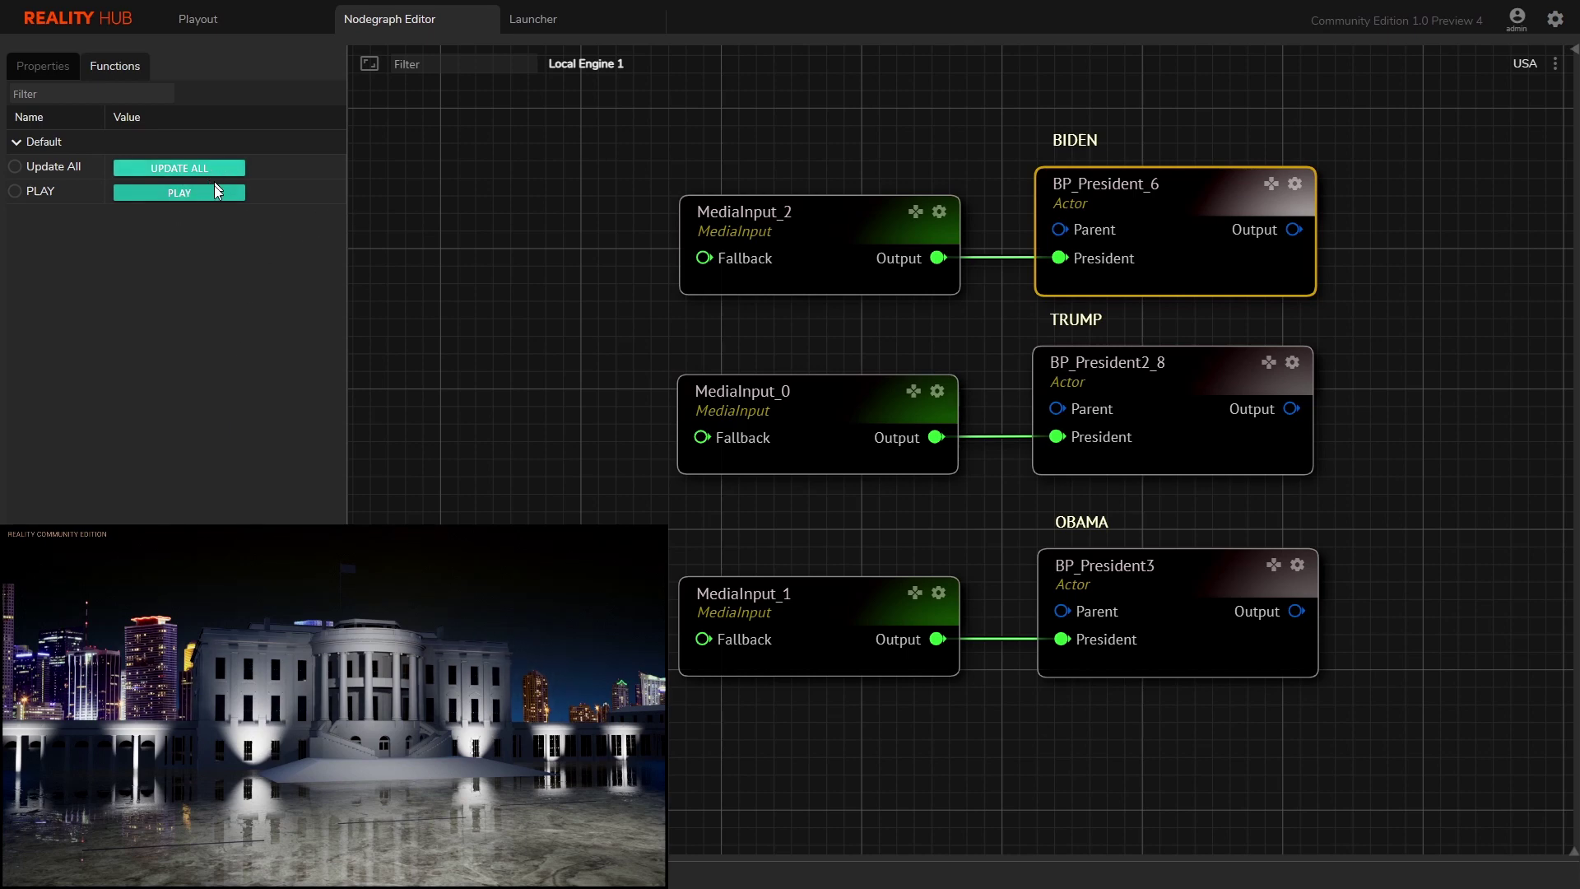
click(183, 192)
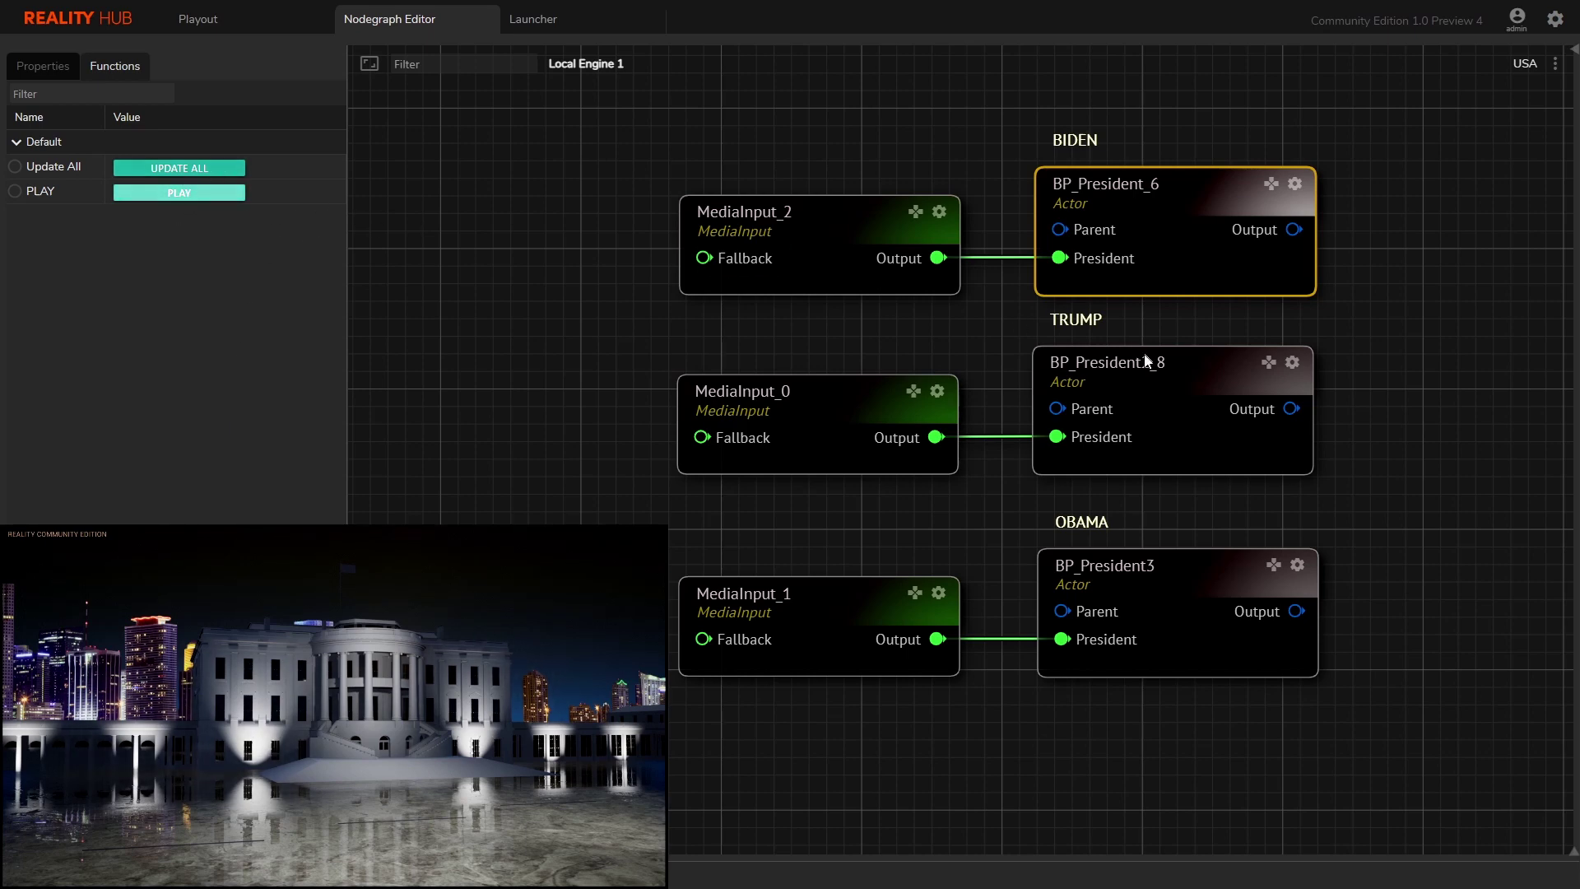
Step: Select the TRUMP and OBAMA nodes and play Obama's panel back out of the preview
click(1204, 359)
right_click(368, 161)
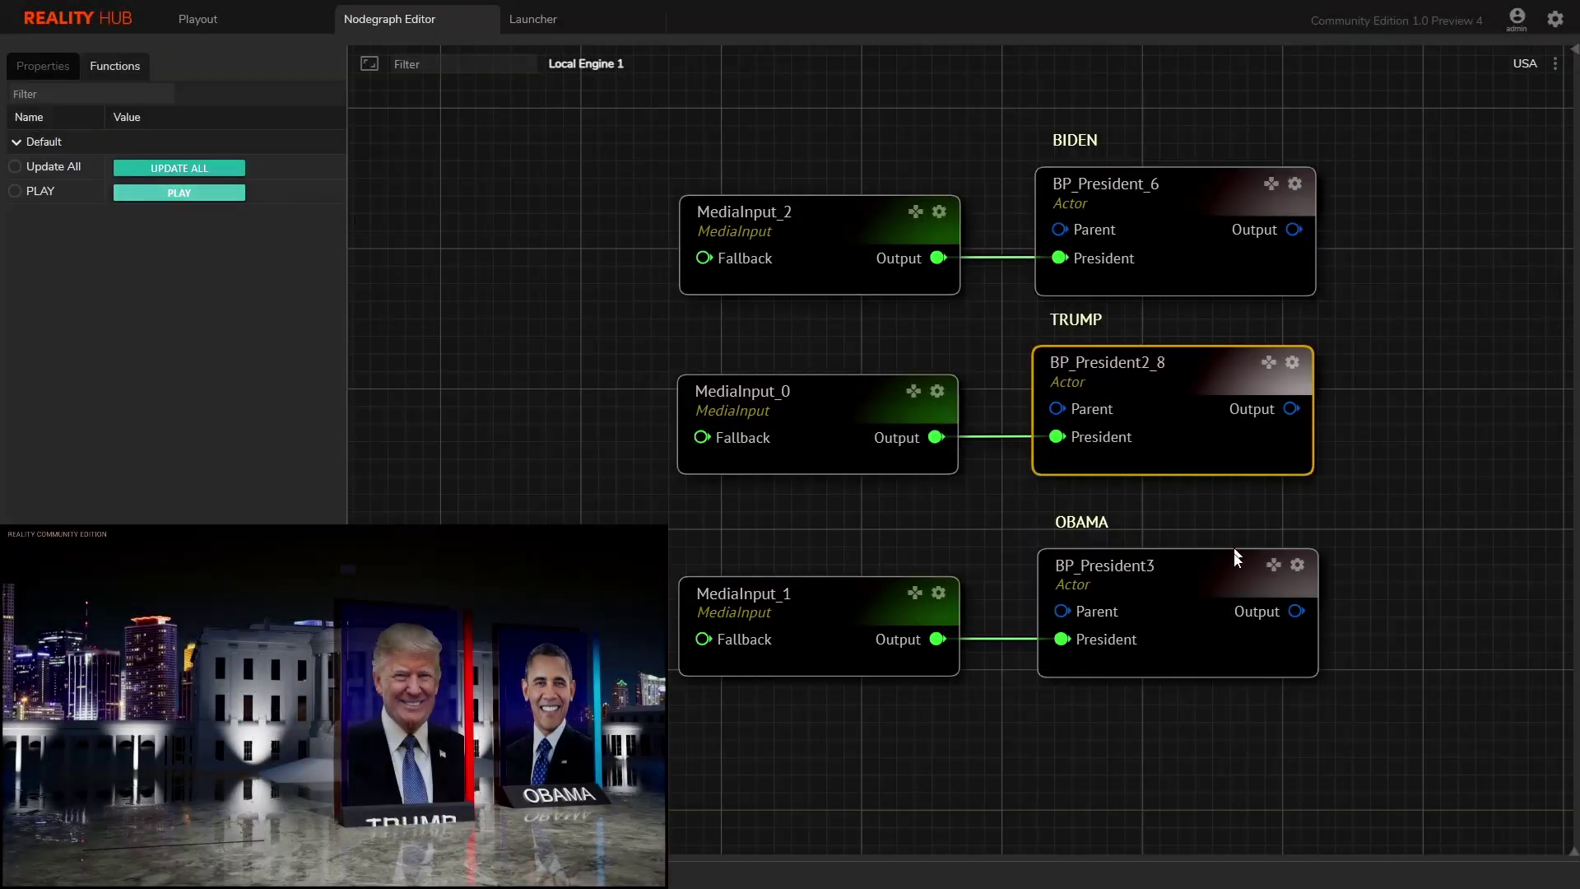
click(1237, 558)
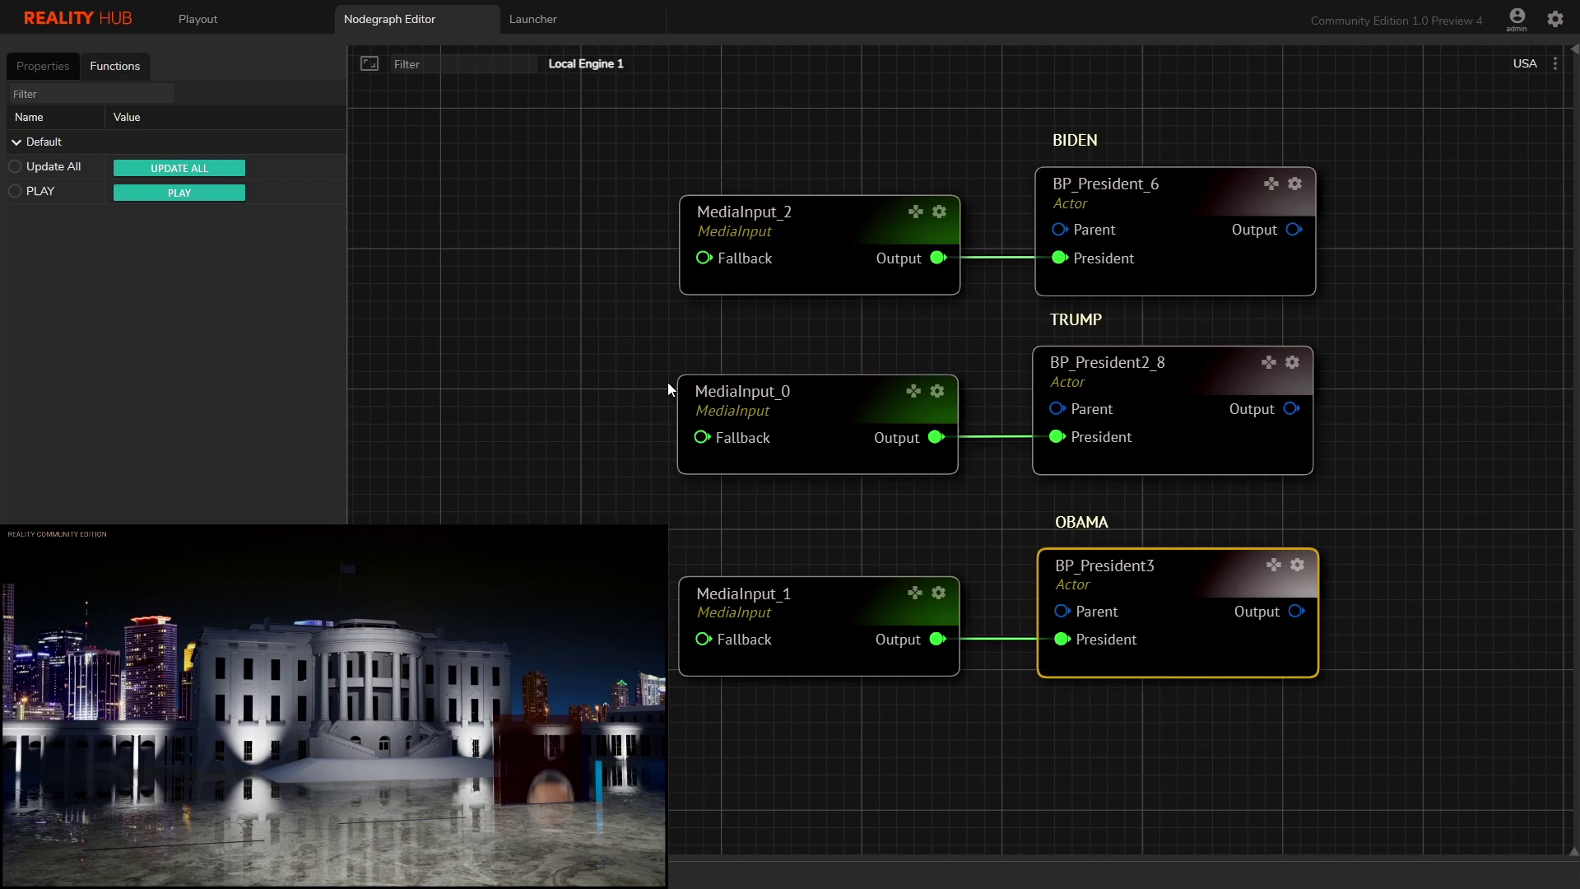
click(613, 330)
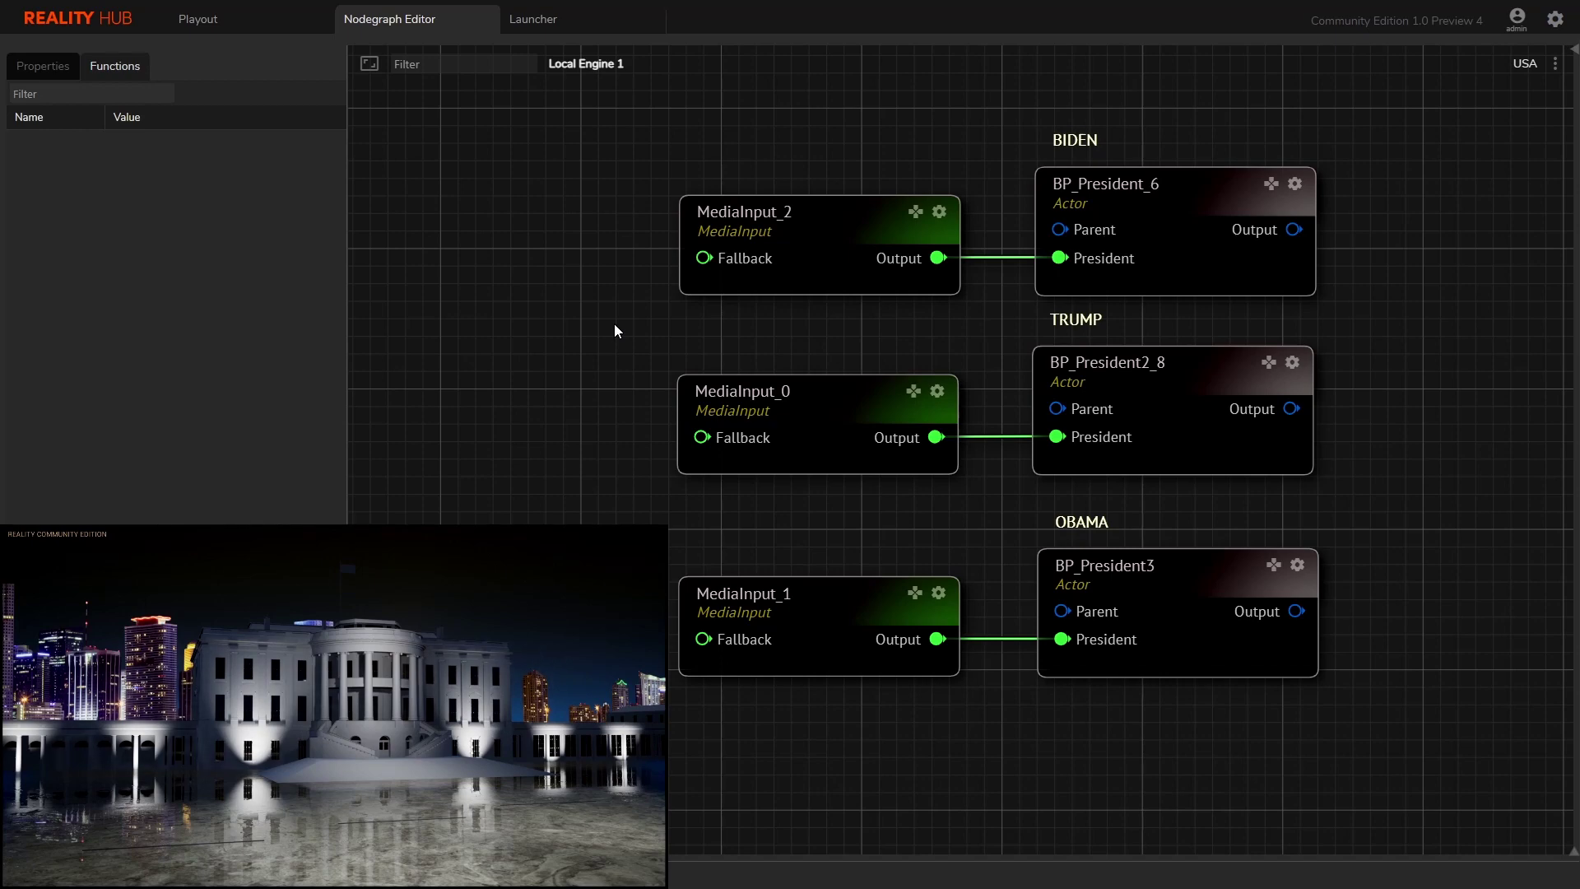
Step: Pan the graph right to free space left of the president nodes
drag(614, 326, 847, 251)
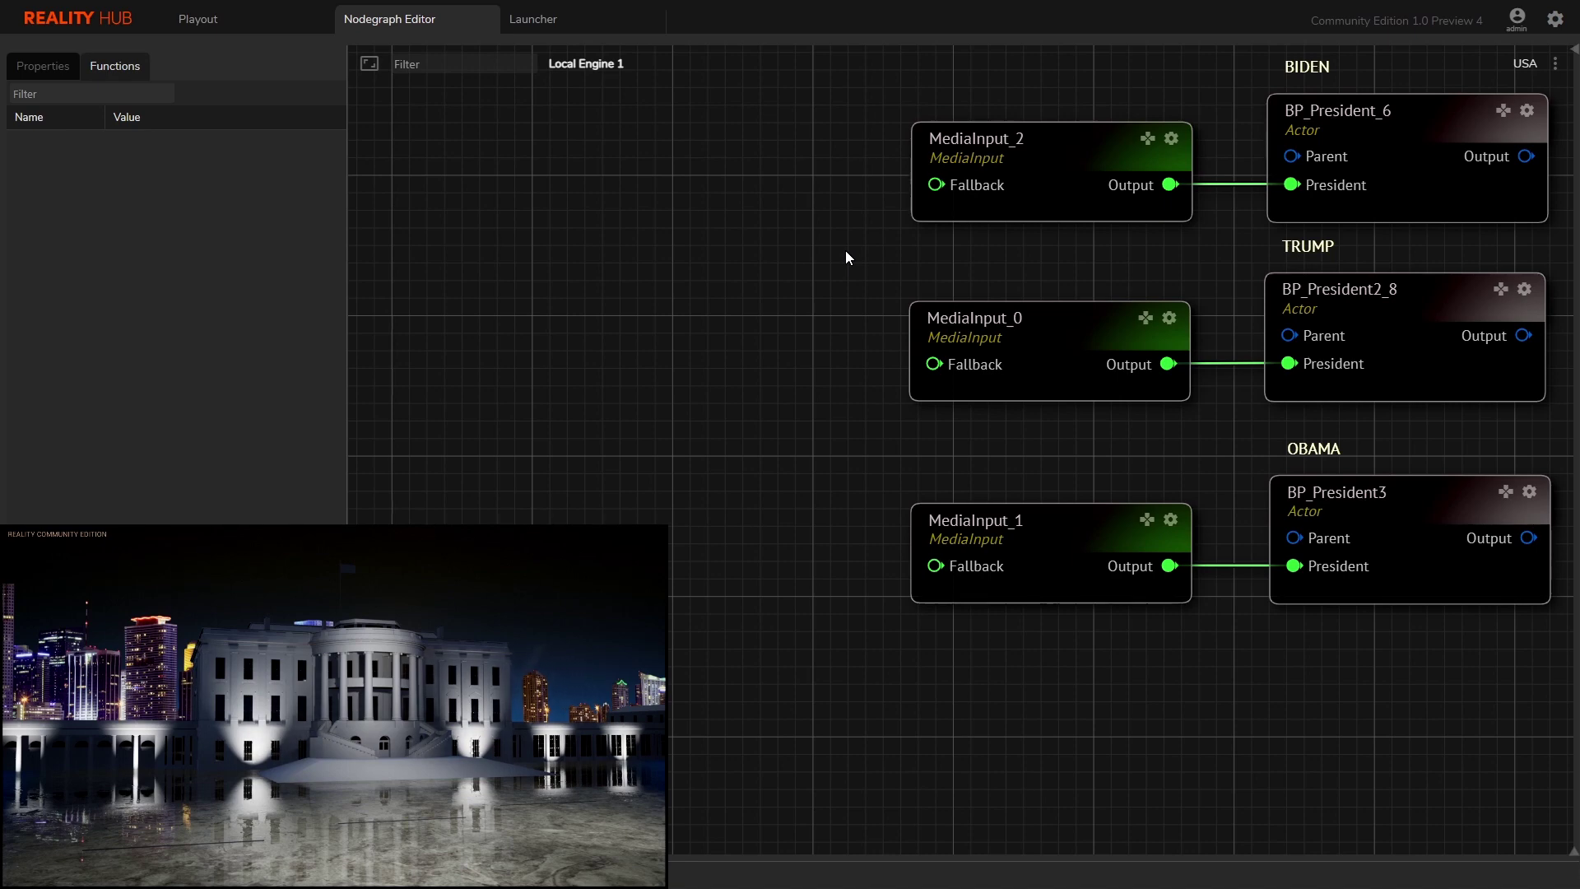
Step: Add an Events > FlipFlop node beside the Biden nodes and move the Obama nodes aside
right_click(586, 167)
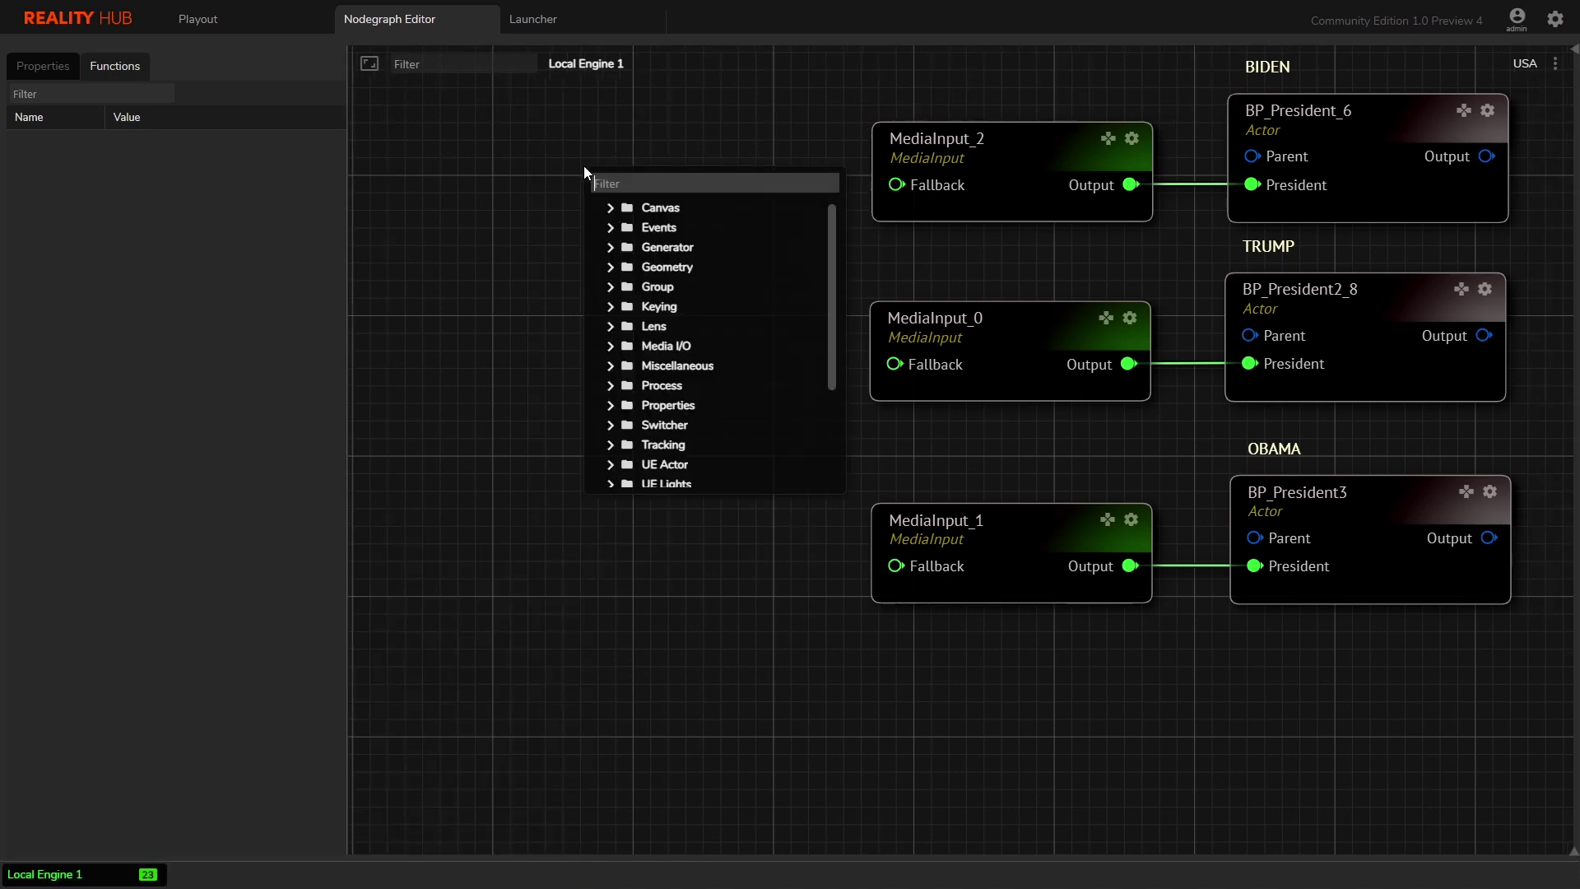
click(610, 228)
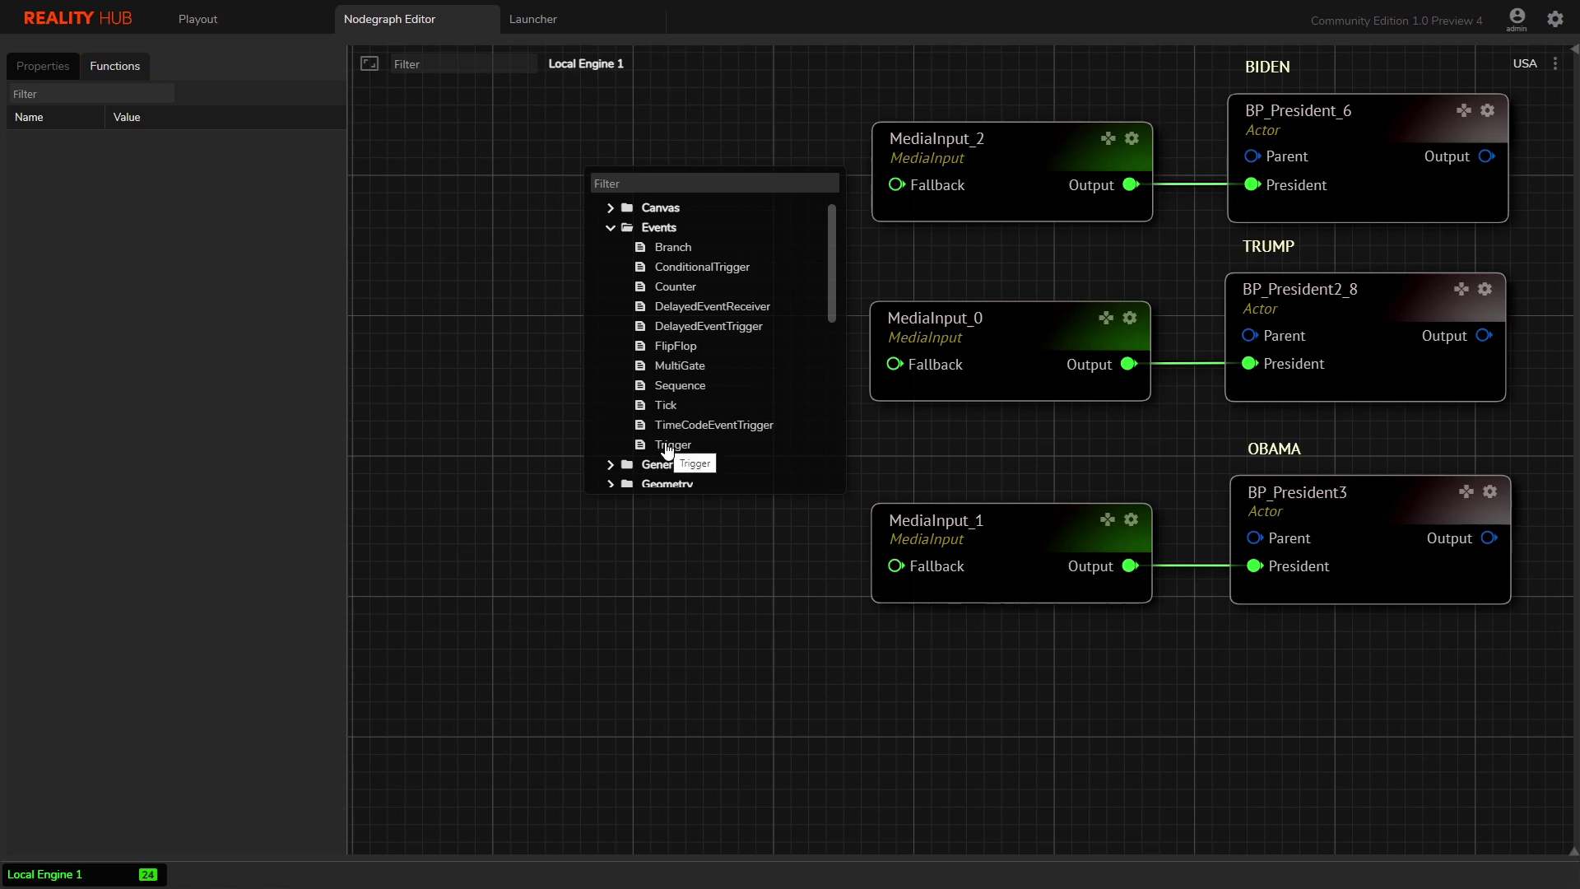
click(676, 346)
drag(744, 211, 623, 289)
drag(787, 464, 1427, 853)
scroll(857, 480, up, 2)
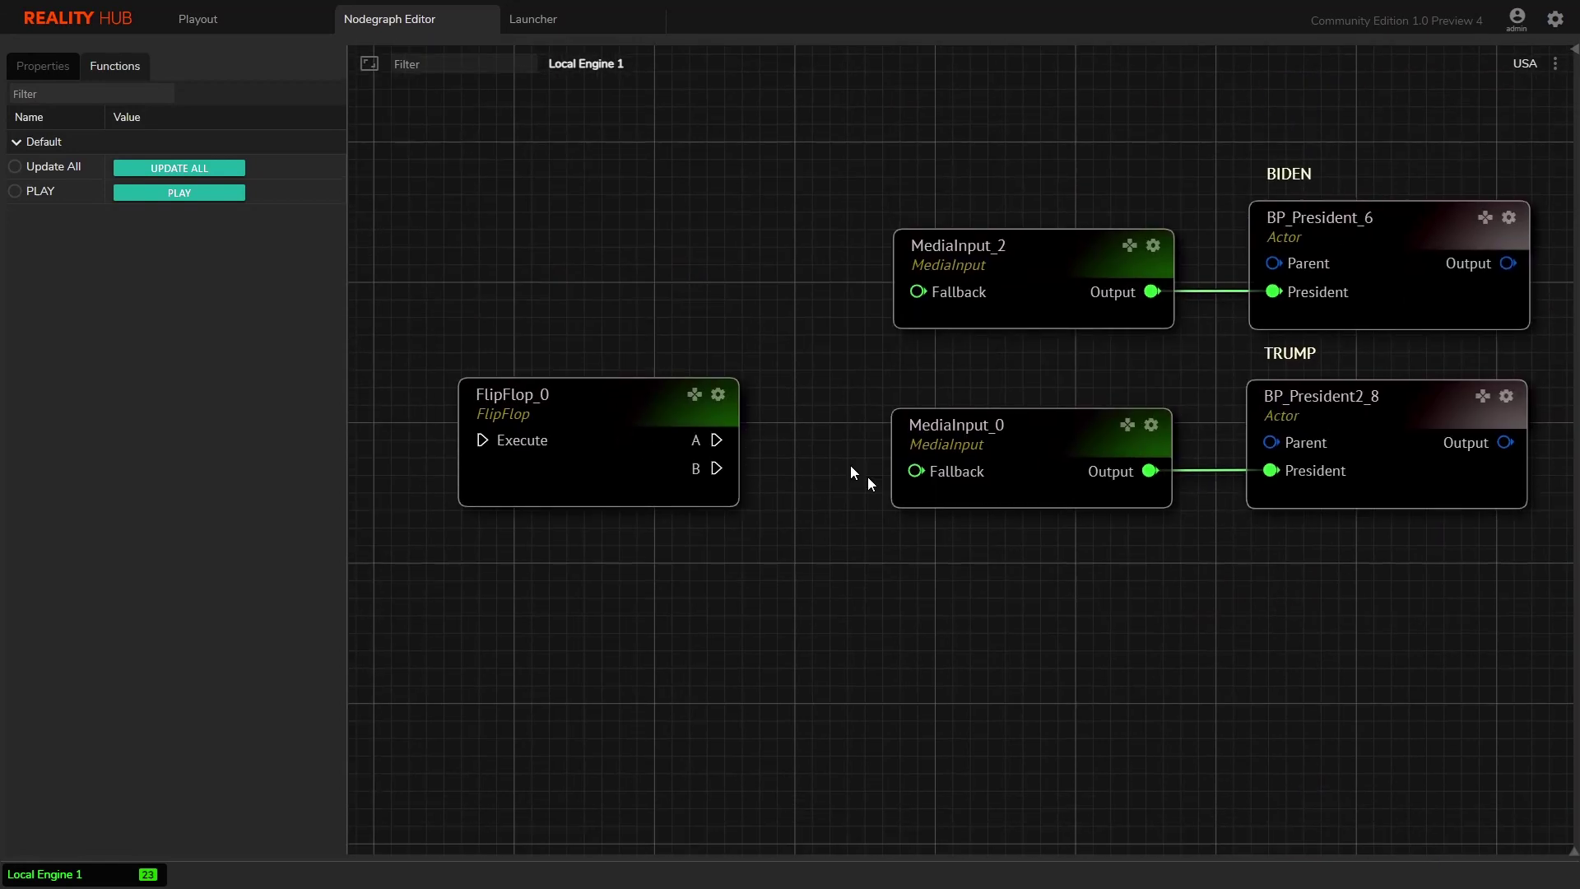
drag(619, 399, 647, 320)
click(1373, 238)
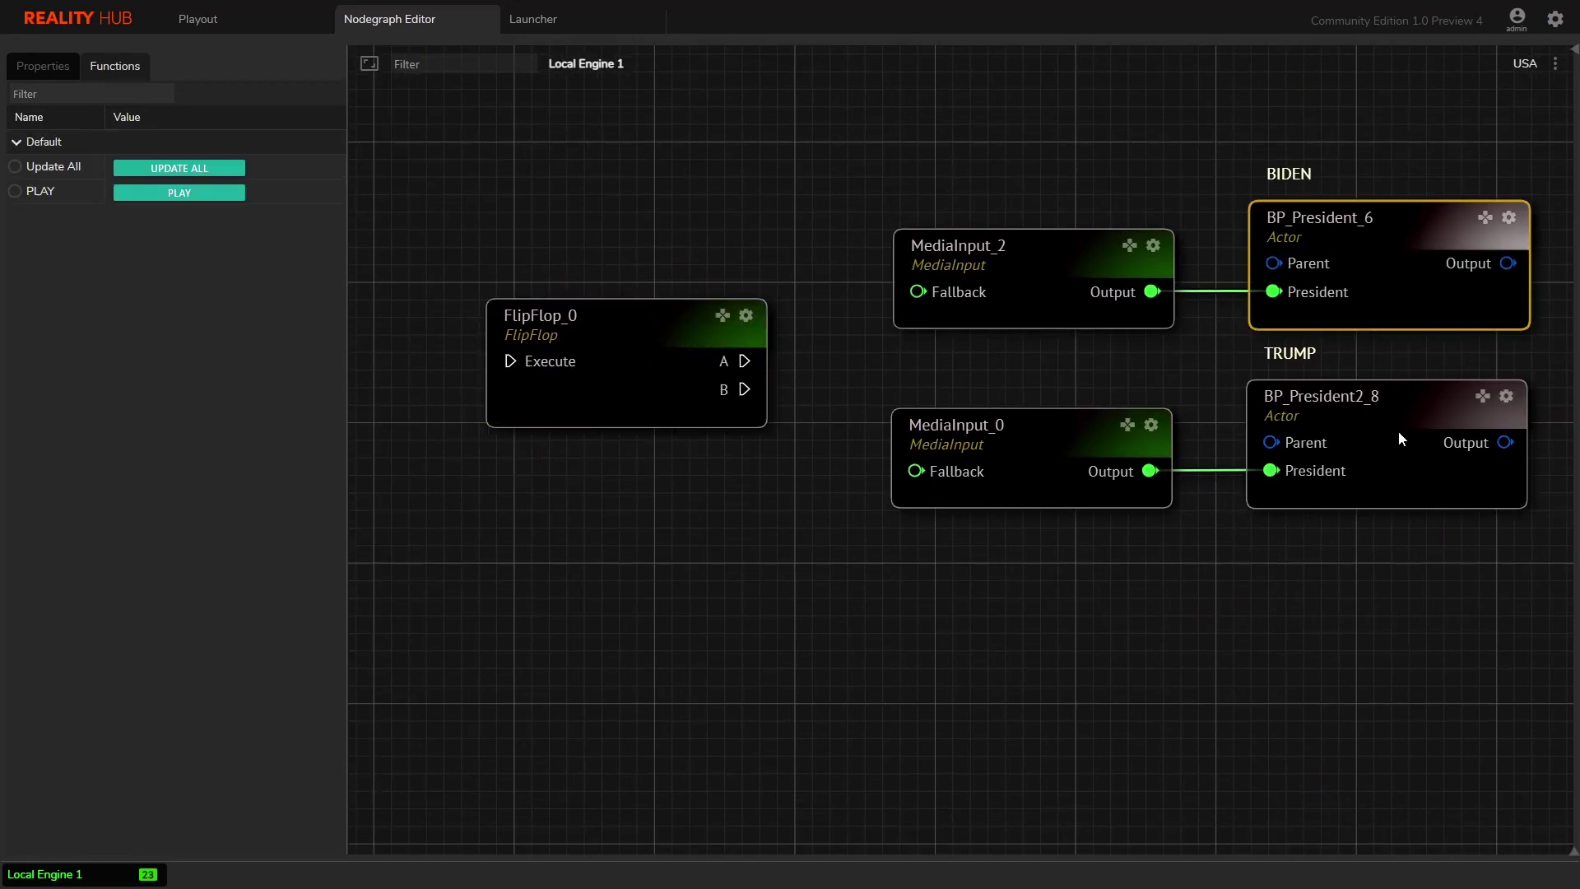
Step: Expose PLAY as an Input Event on the Biden and Trump BP_President nodes
click(1399, 431)
click(1391, 246)
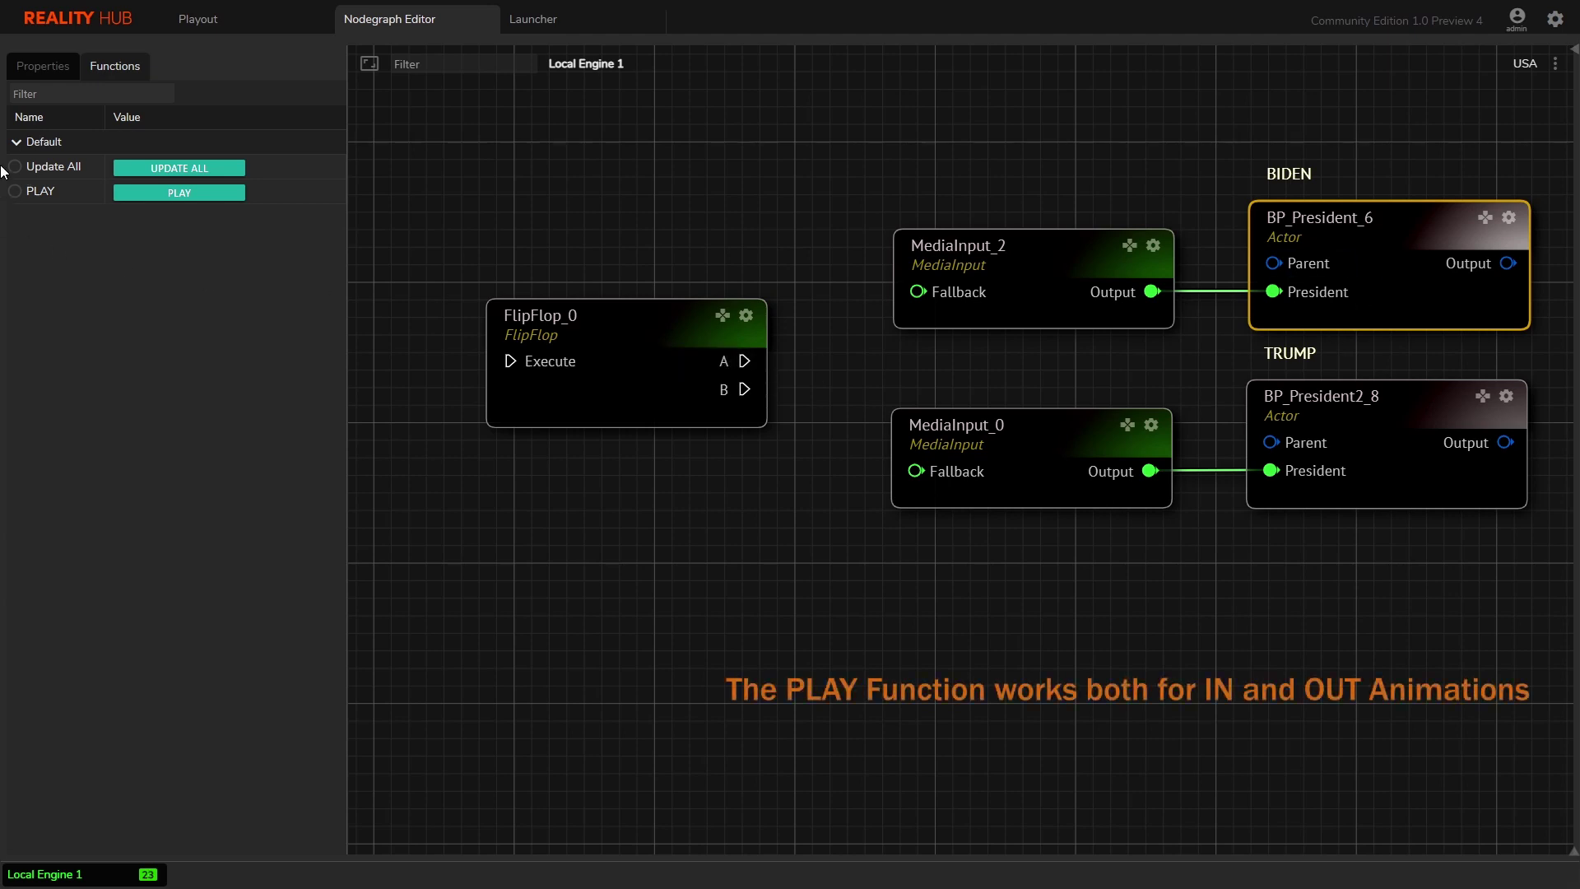
click(12, 196)
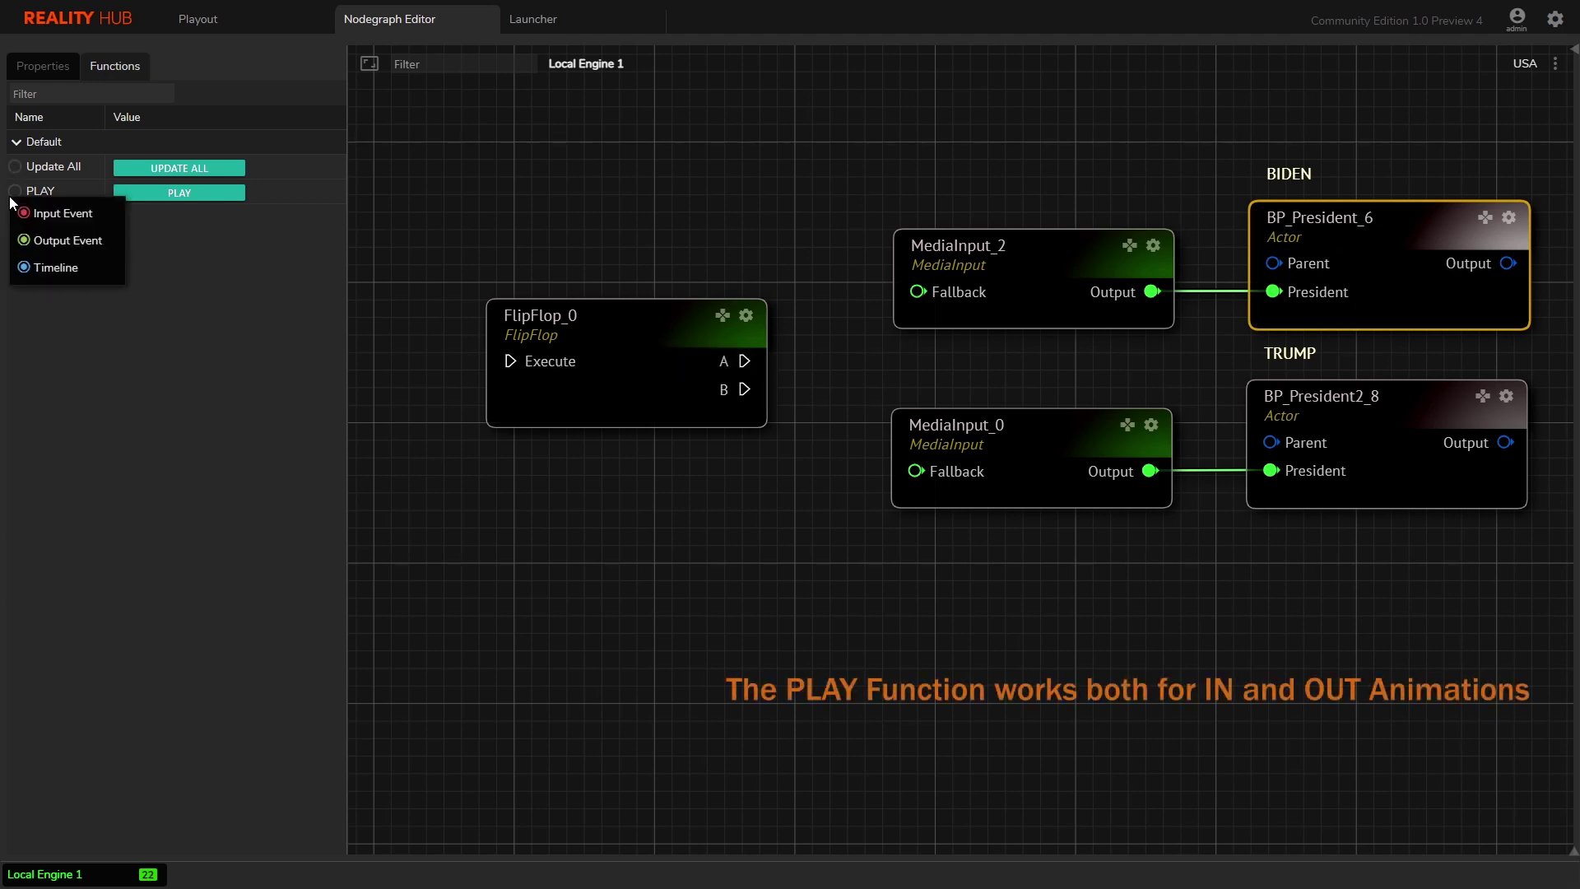
click(74, 218)
click(1383, 412)
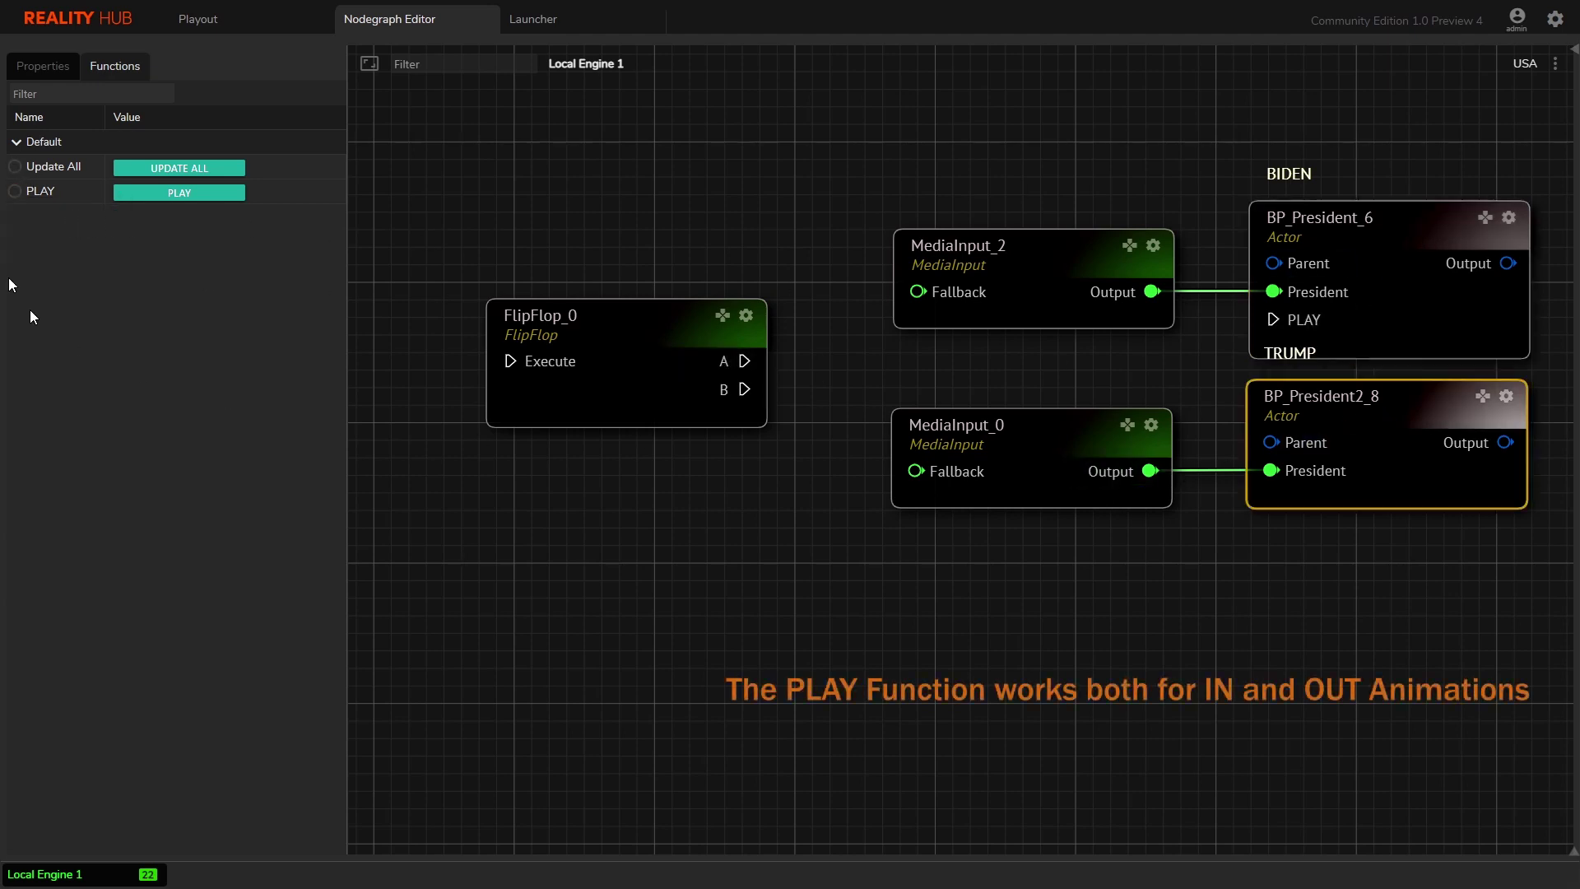
click(12, 196)
click(59, 216)
Step: Wire FlipFlop output A to Biden's PLAY and output B to Trump's PLAY
drag(900, 655, 1397, 525)
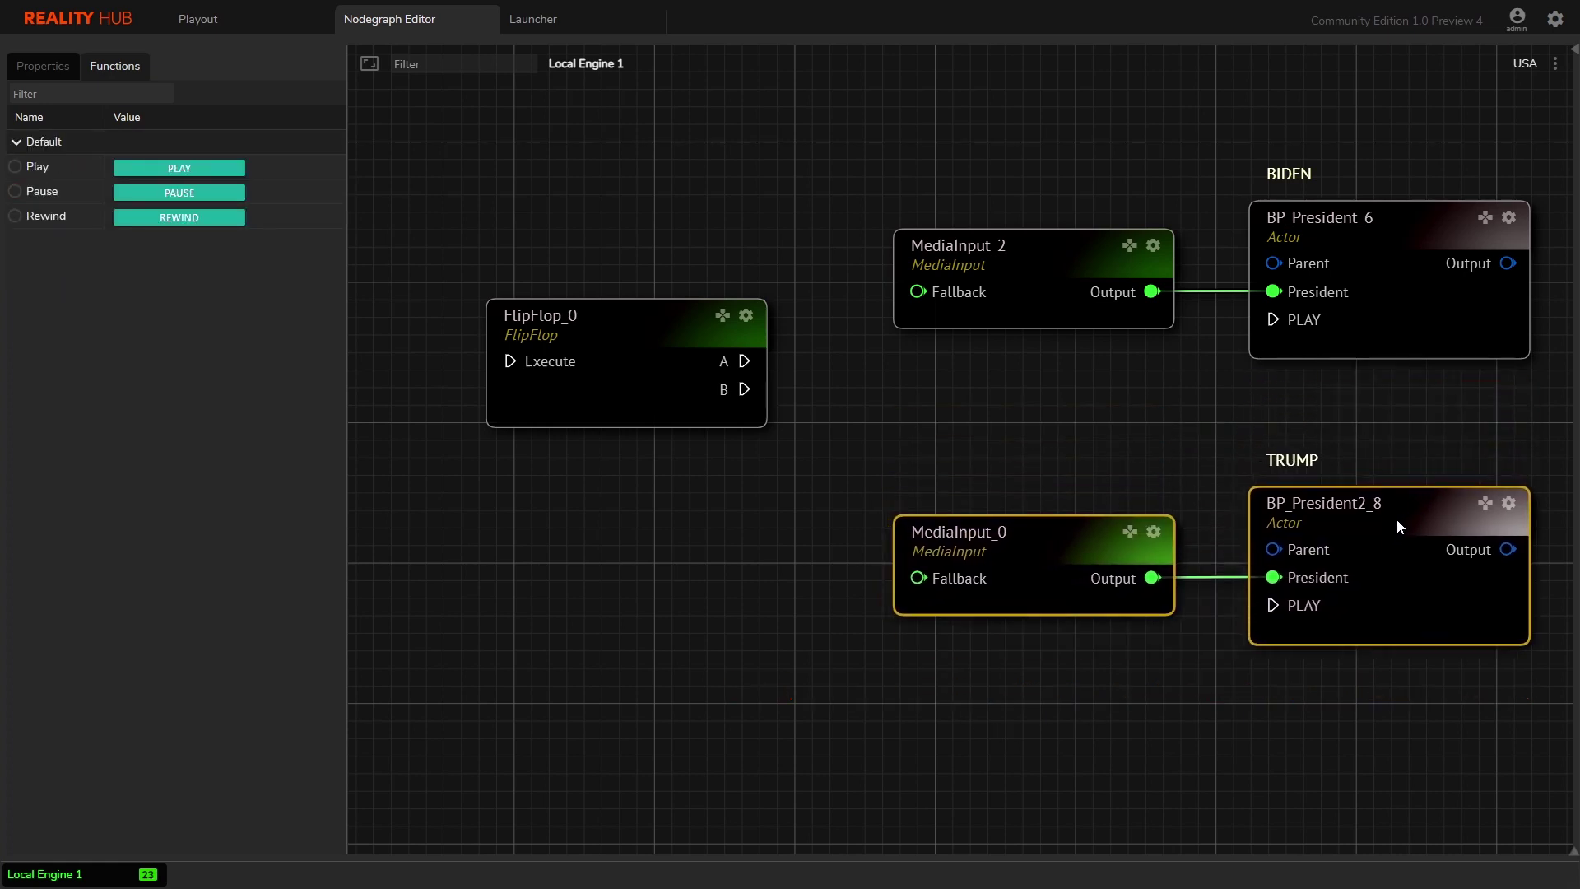
click(952, 416)
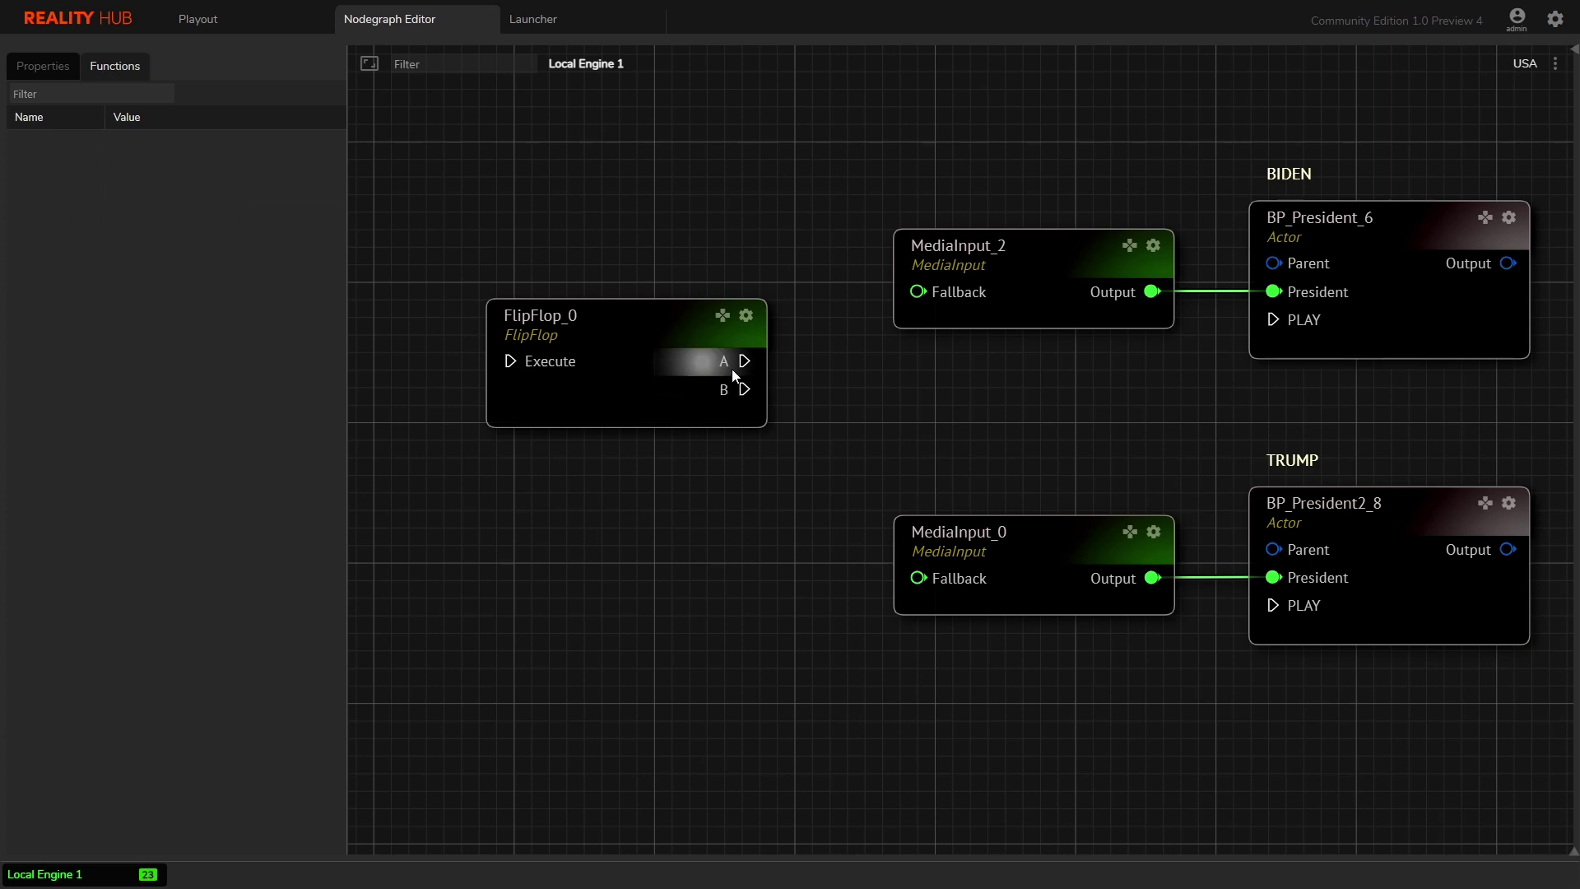
drag(735, 369, 1284, 323)
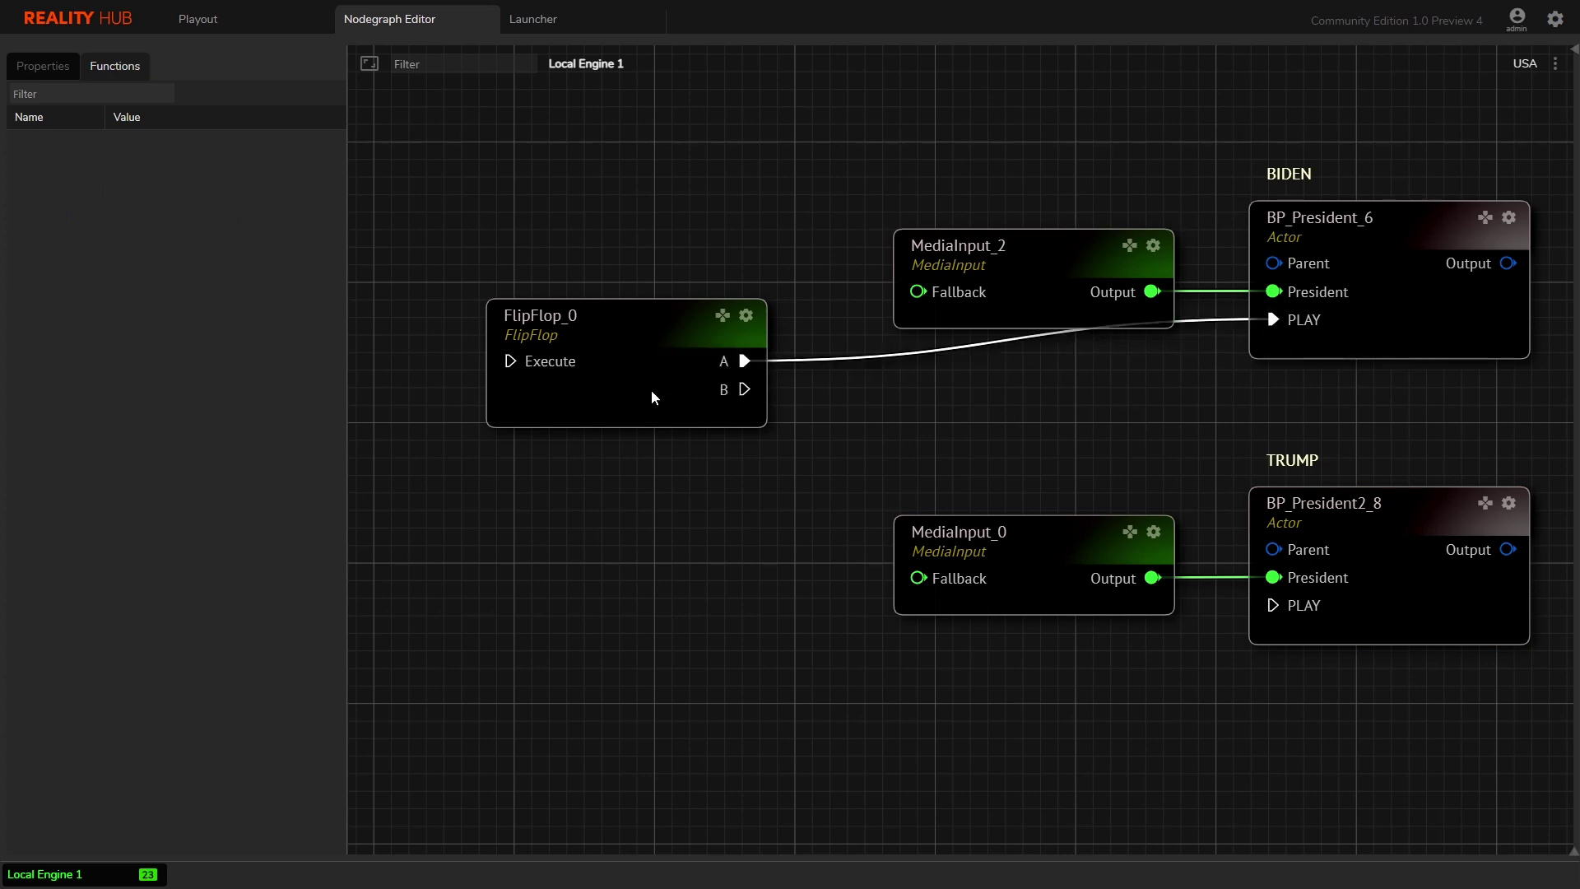
drag(745, 390, 1257, 605)
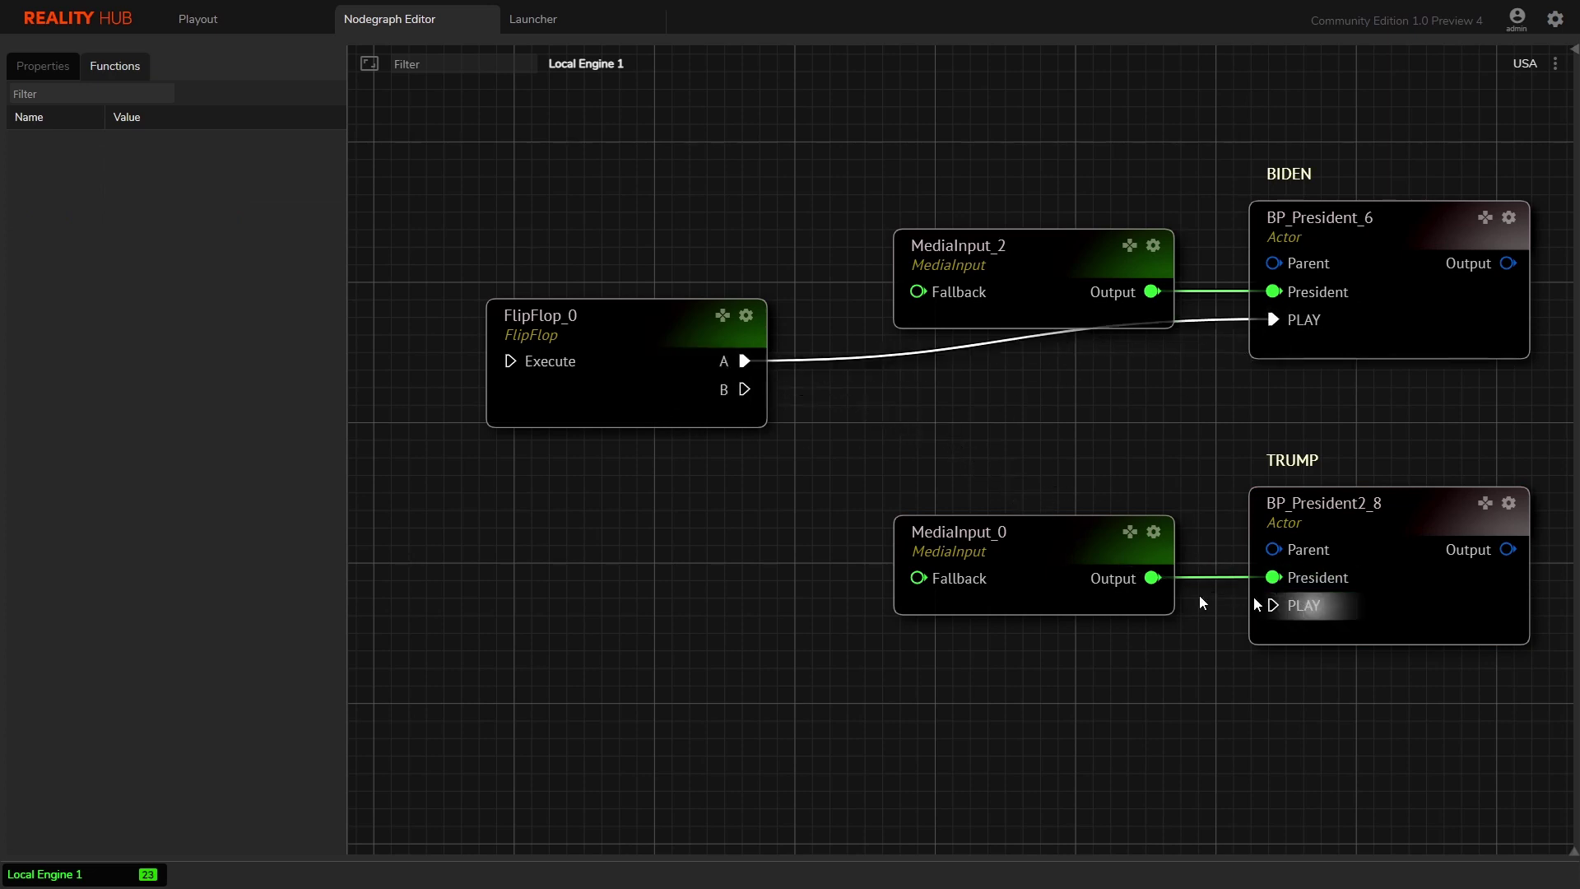
drag(617, 362, 635, 412)
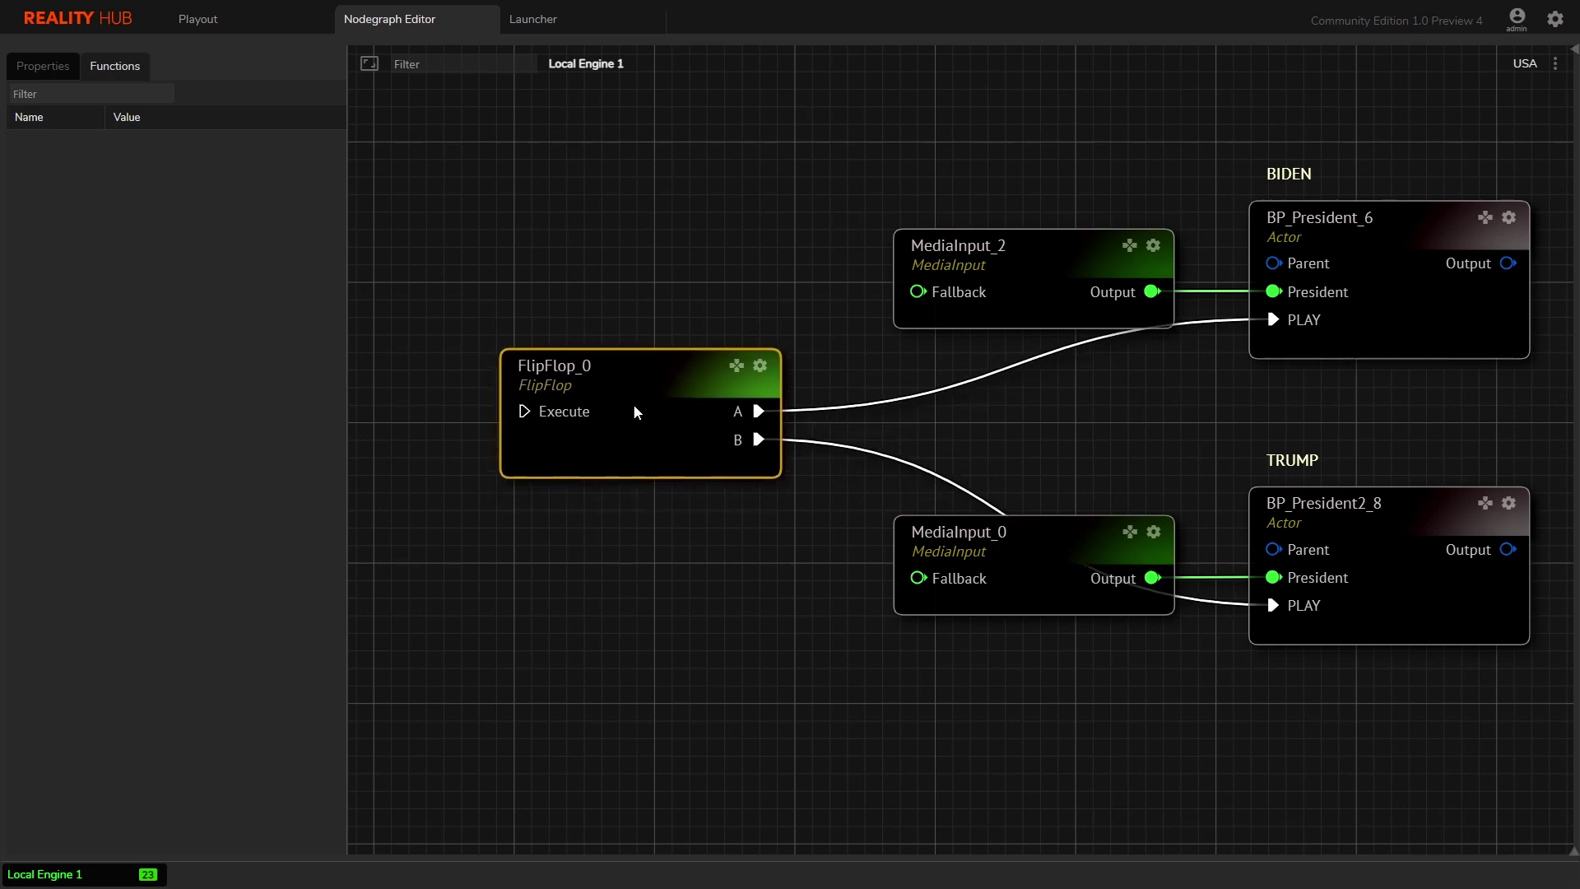
middle_drag(545, 452, 726, 488)
scroll(634, 487, down, 1)
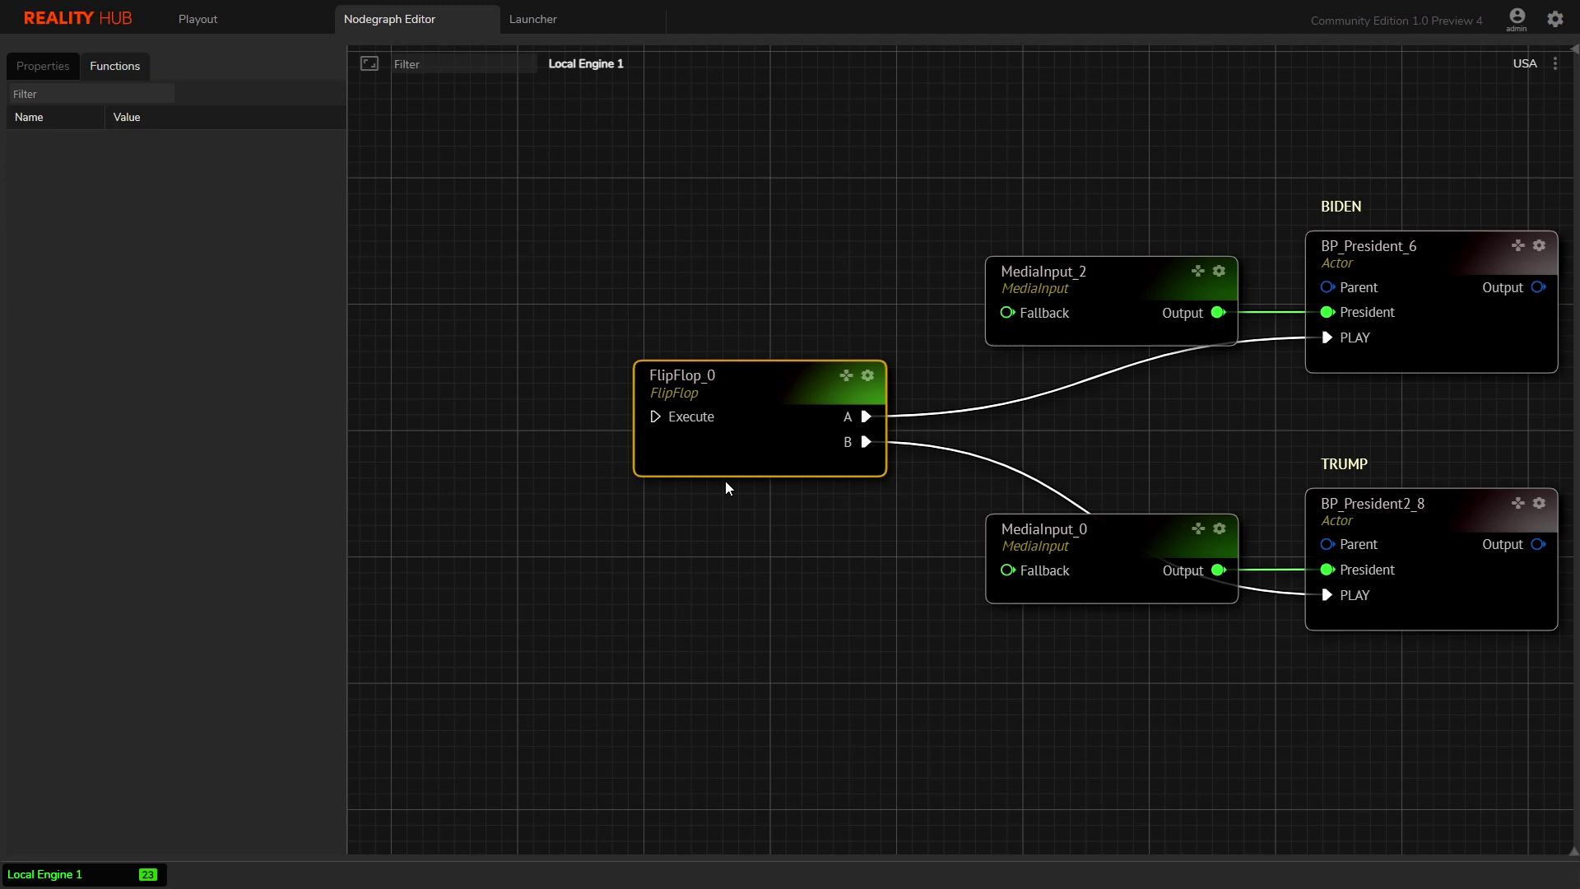
Step: Add an Events > Trigger node left of FlipFlop_0 and connect its Then output to Execute
right_click(418, 333)
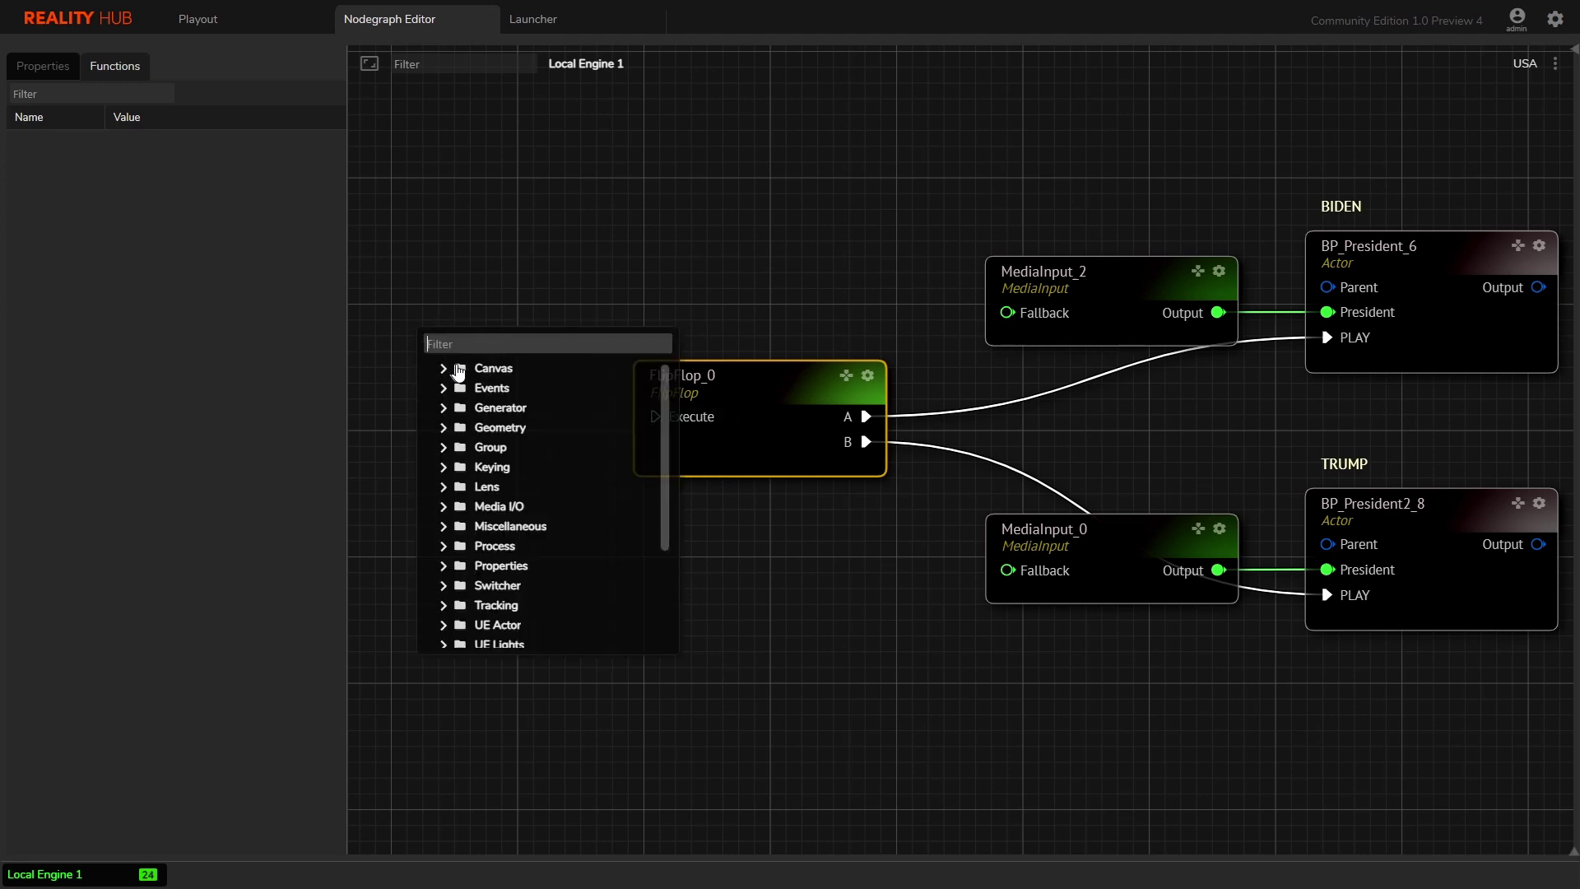
click(444, 389)
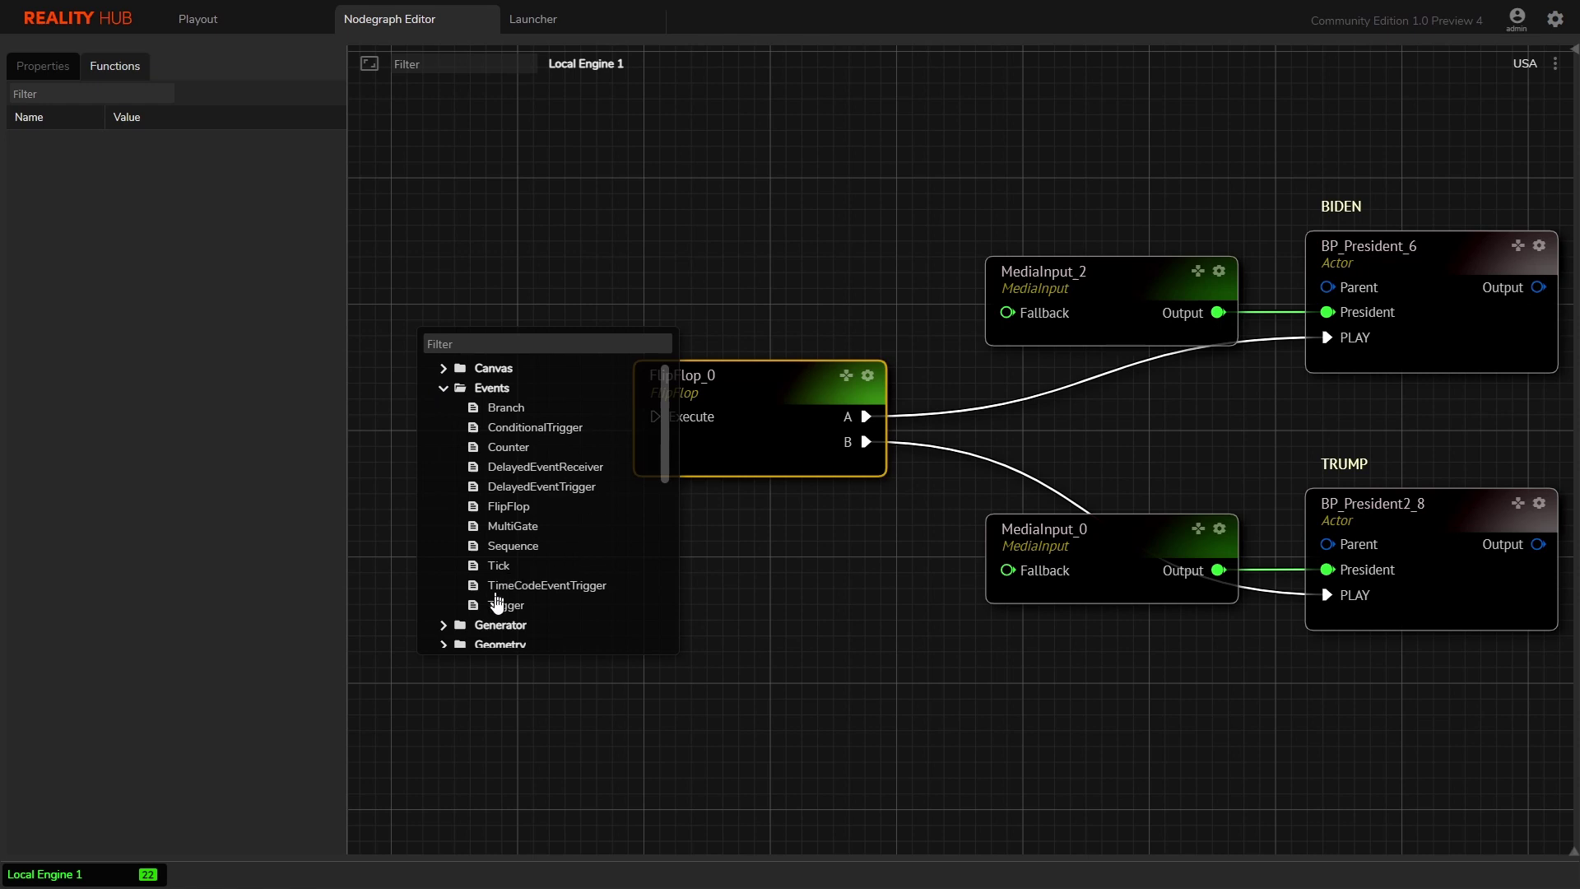
click(514, 608)
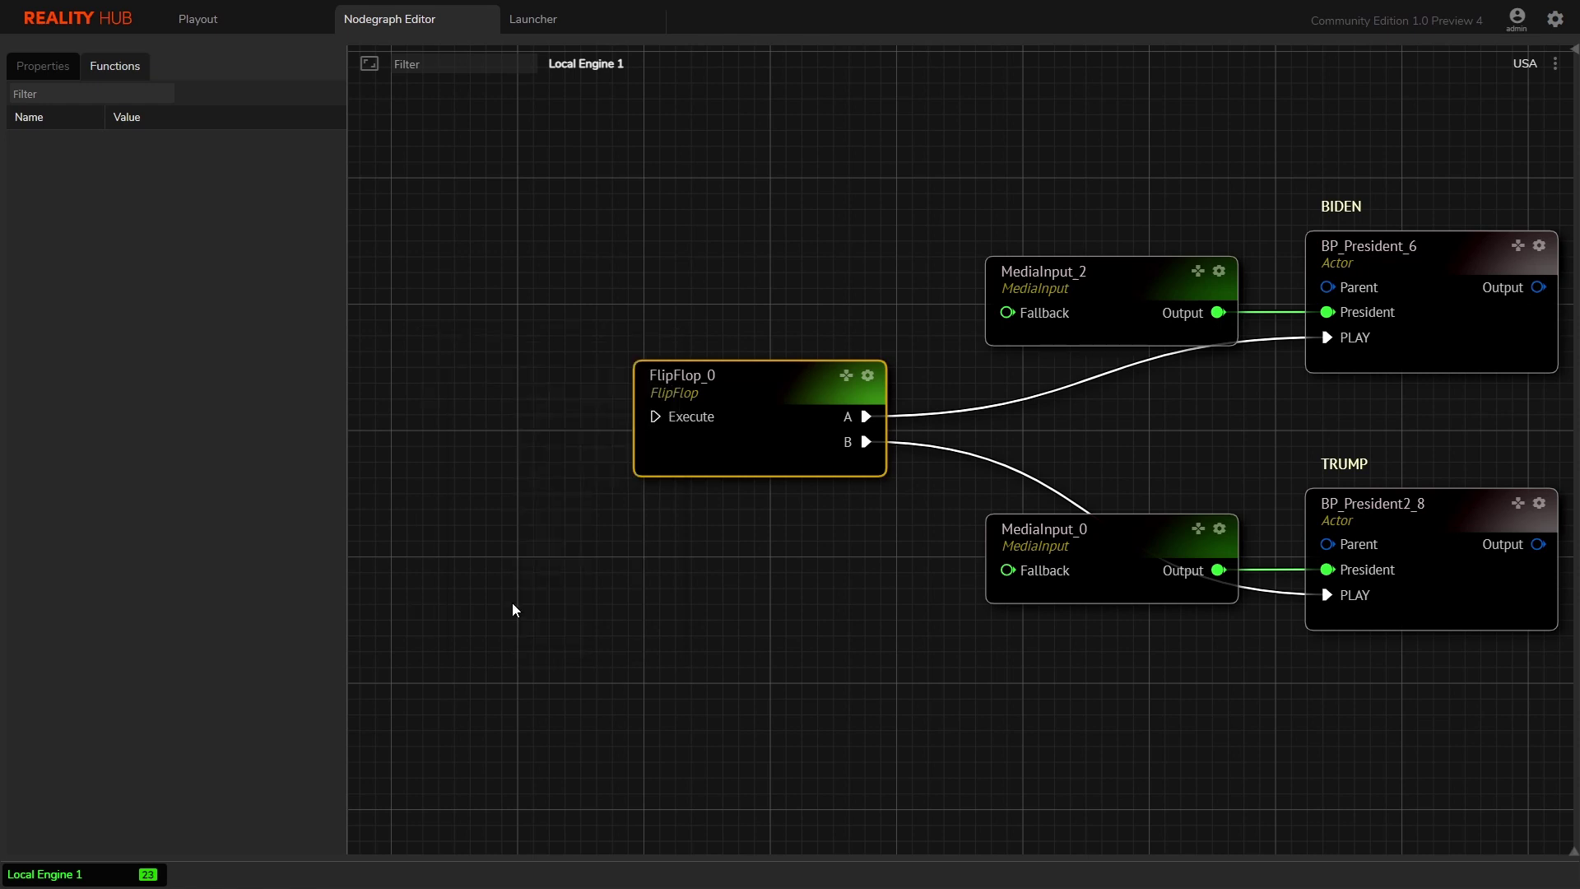
drag(591, 355, 656, 416)
drag(461, 397, 464, 302)
middle_drag(764, 293, 840, 308)
scroll(805, 216, down, 1)
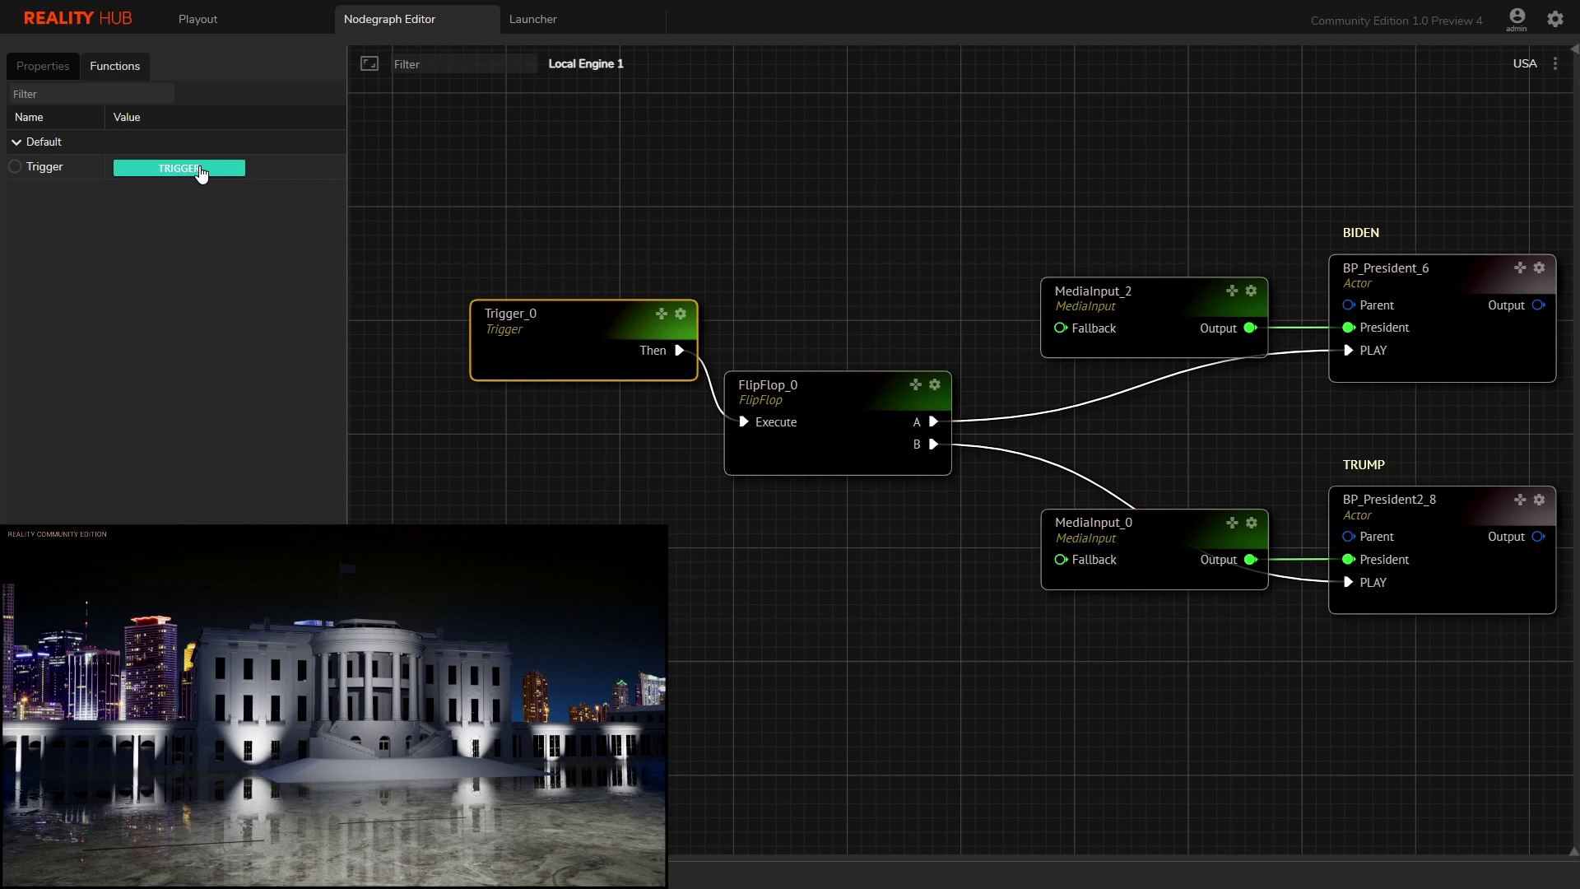
Step: Fire Trigger_0 seven times so Biden and Trump alternately animate in and out
click(199, 169)
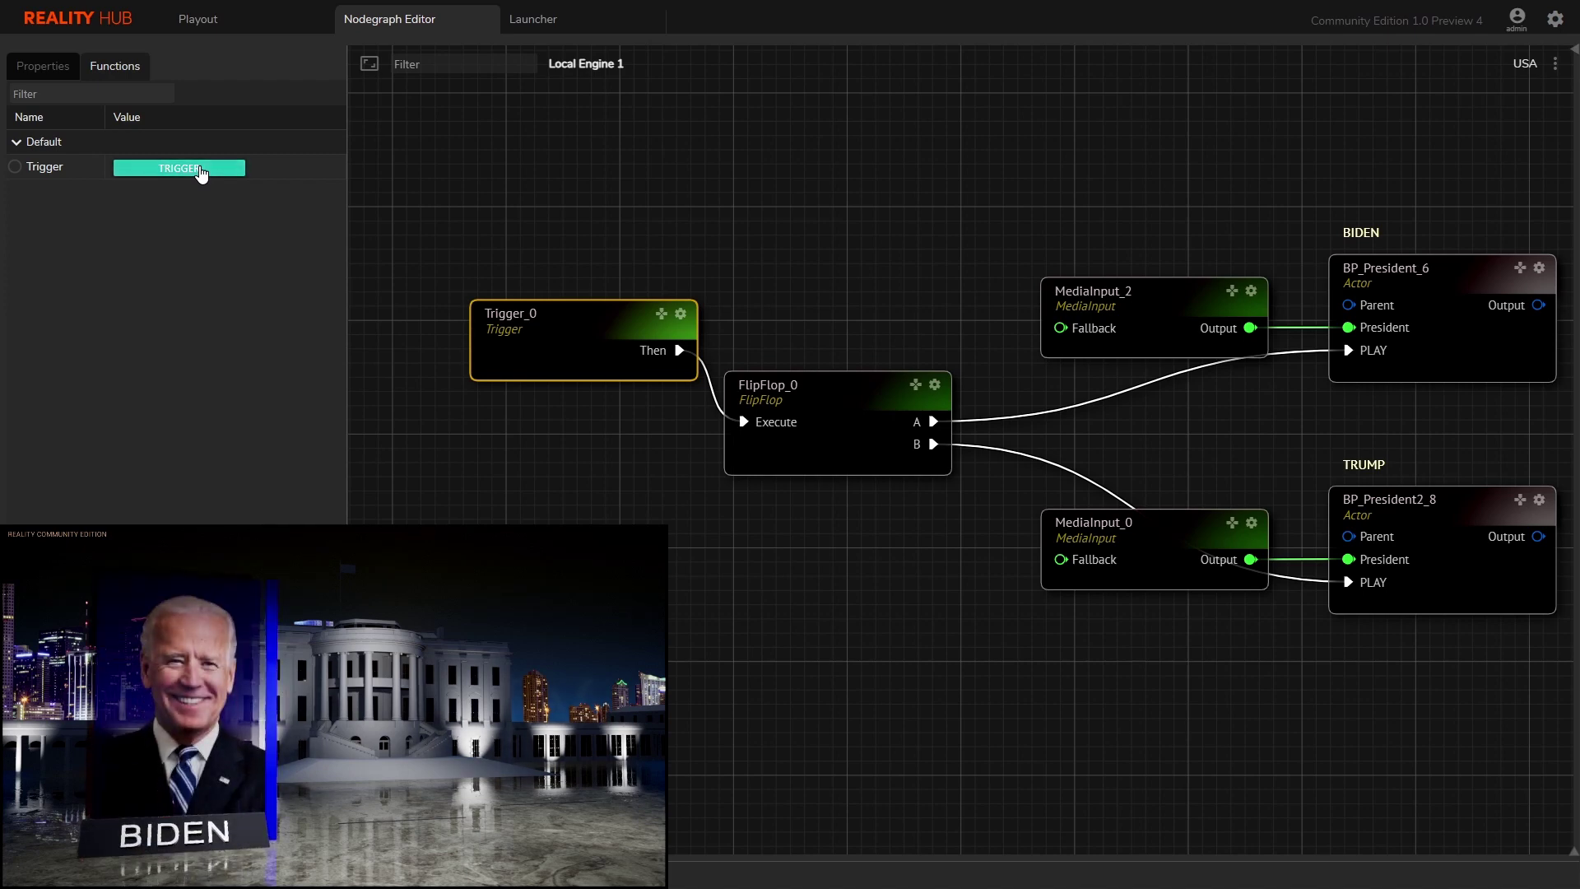
click(200, 170)
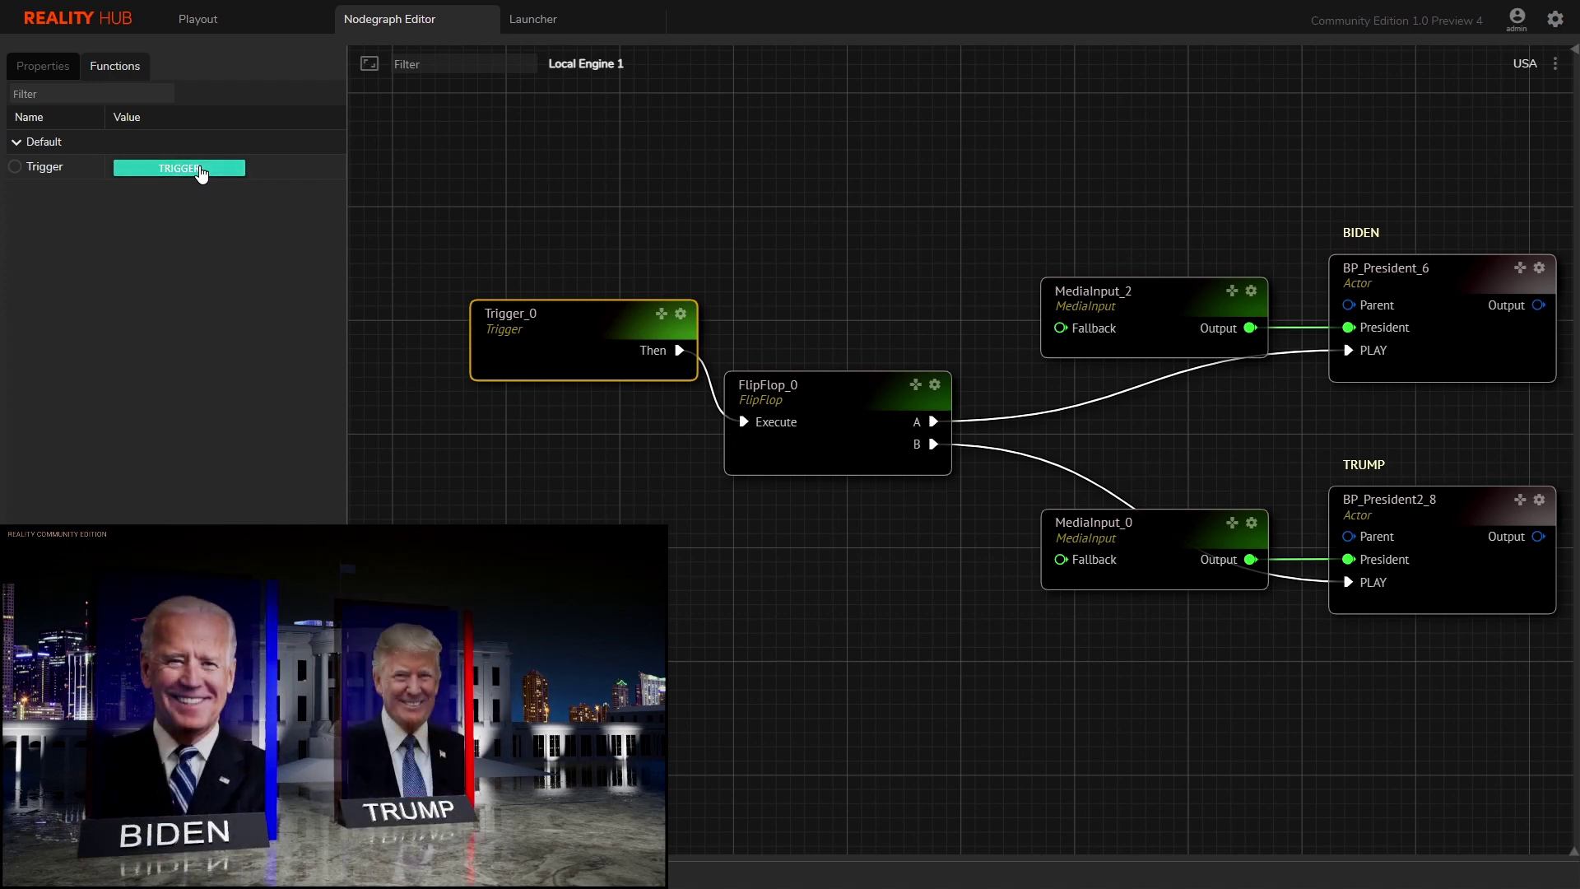
click(200, 171)
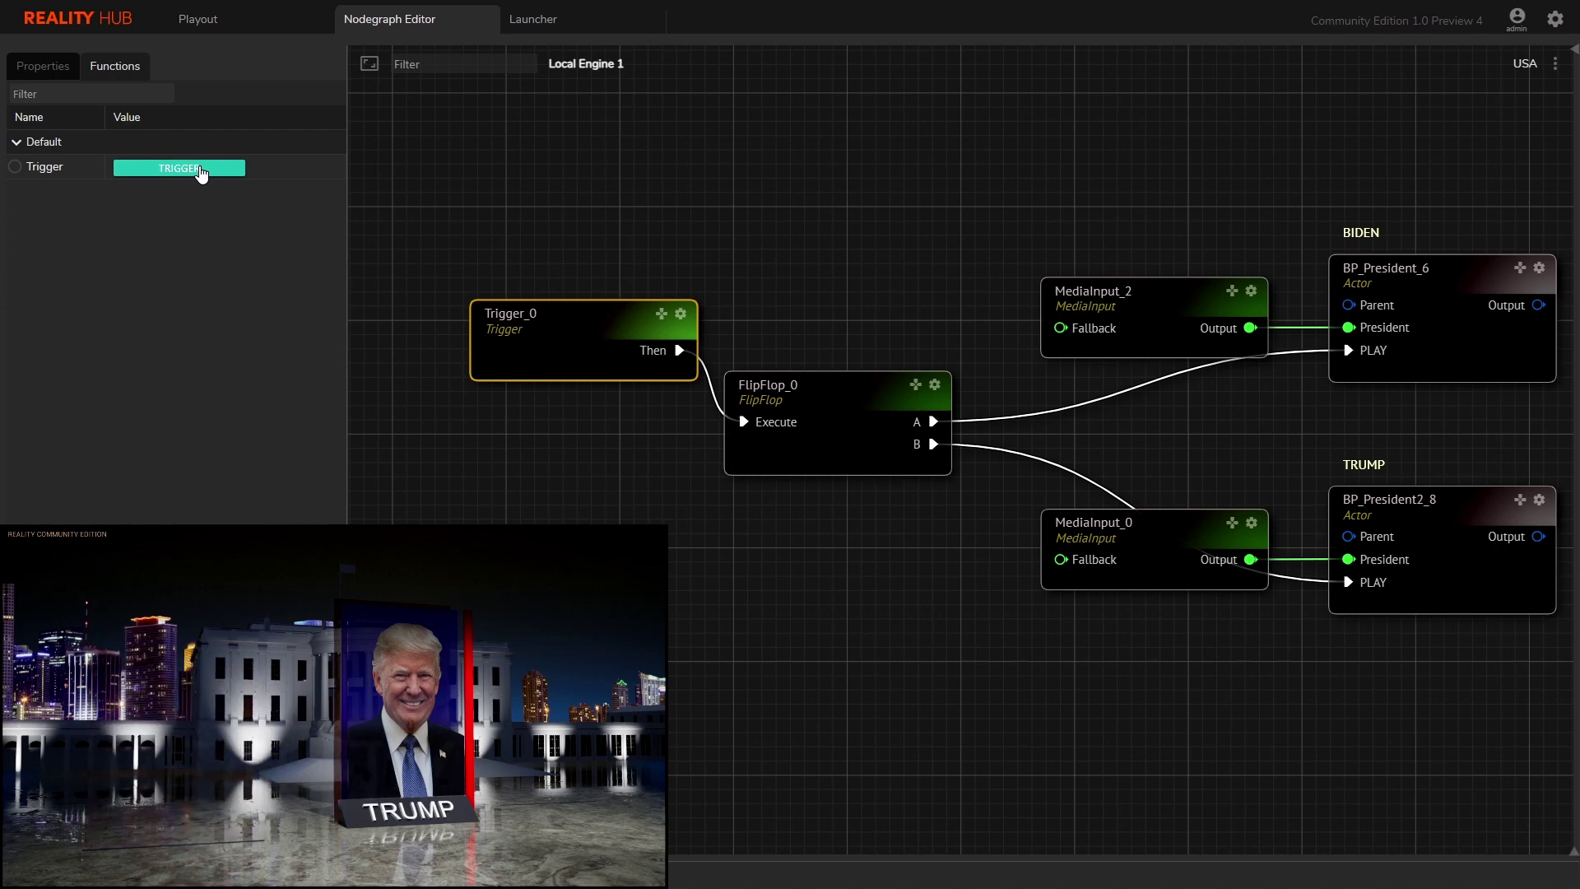
click(200, 170)
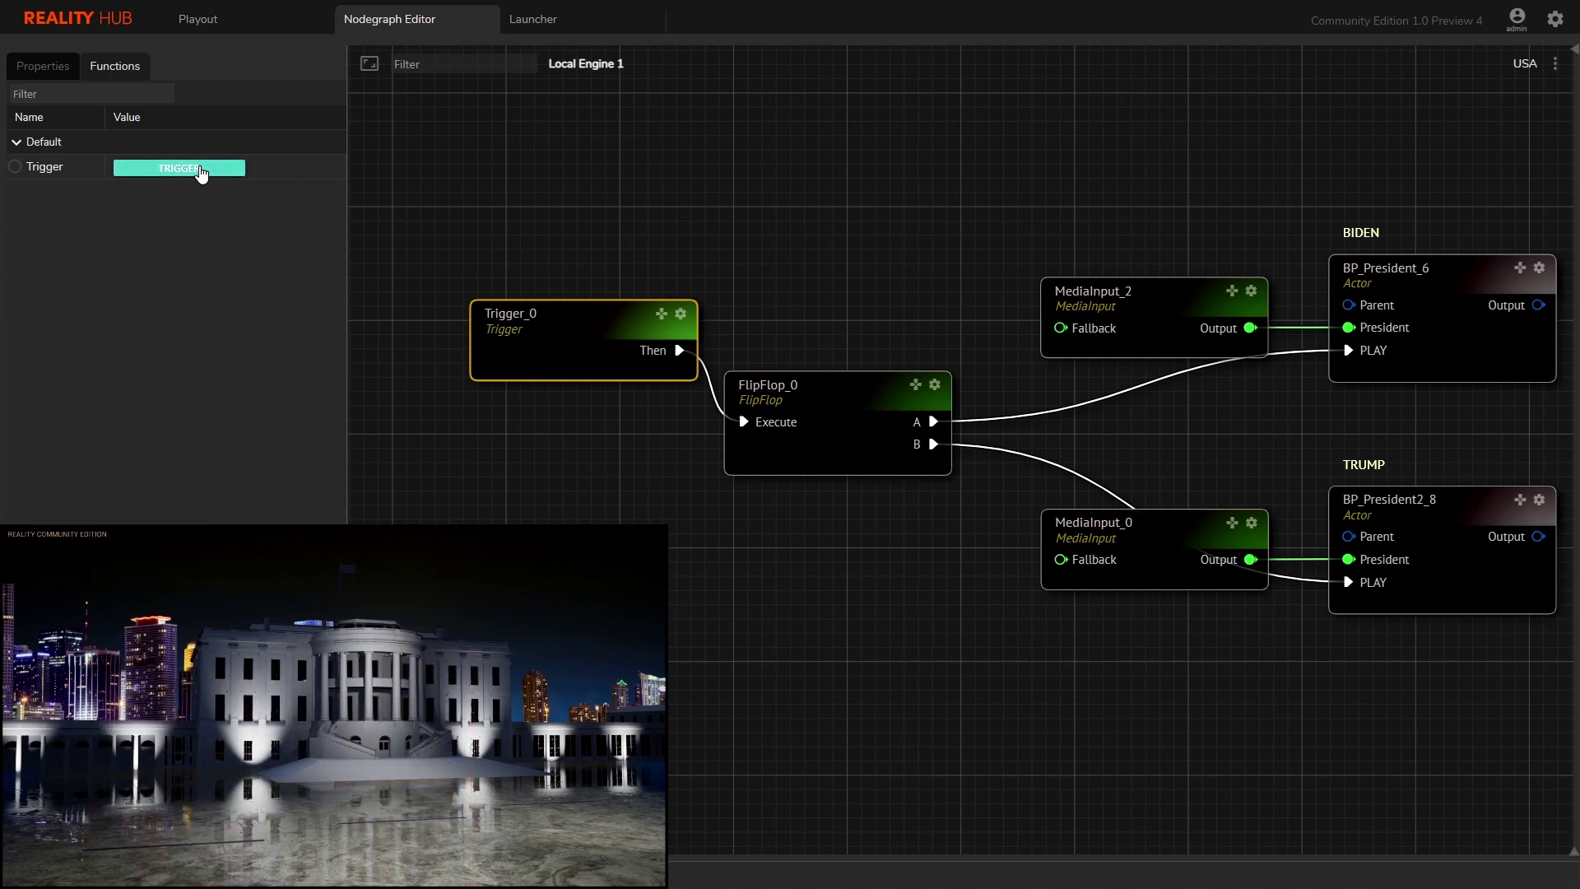
click(201, 170)
click(200, 170)
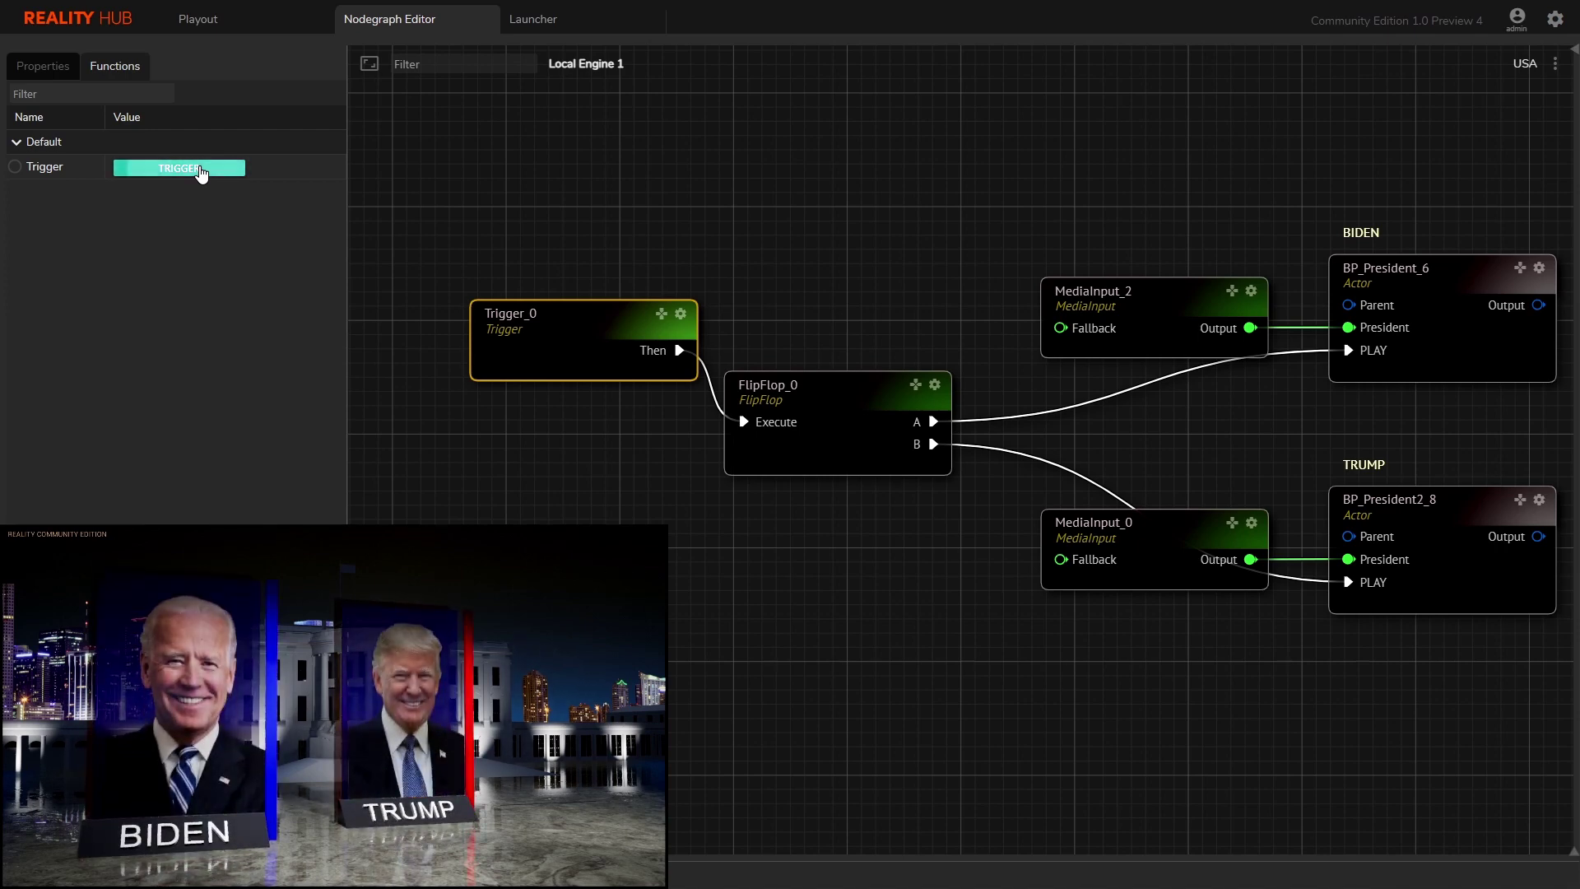
click(200, 171)
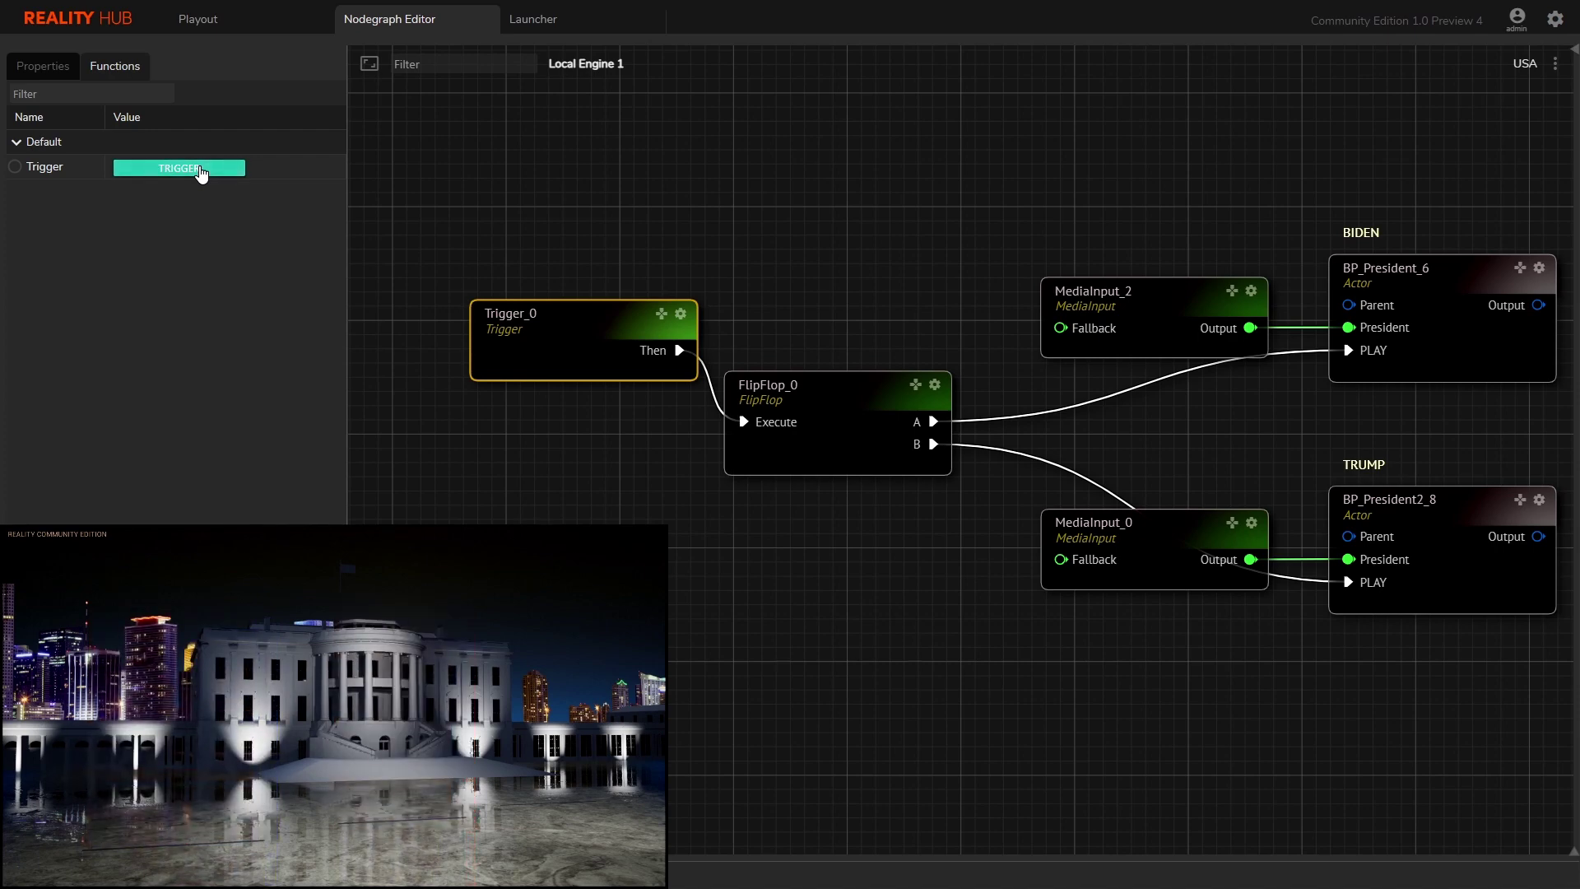
click(858, 395)
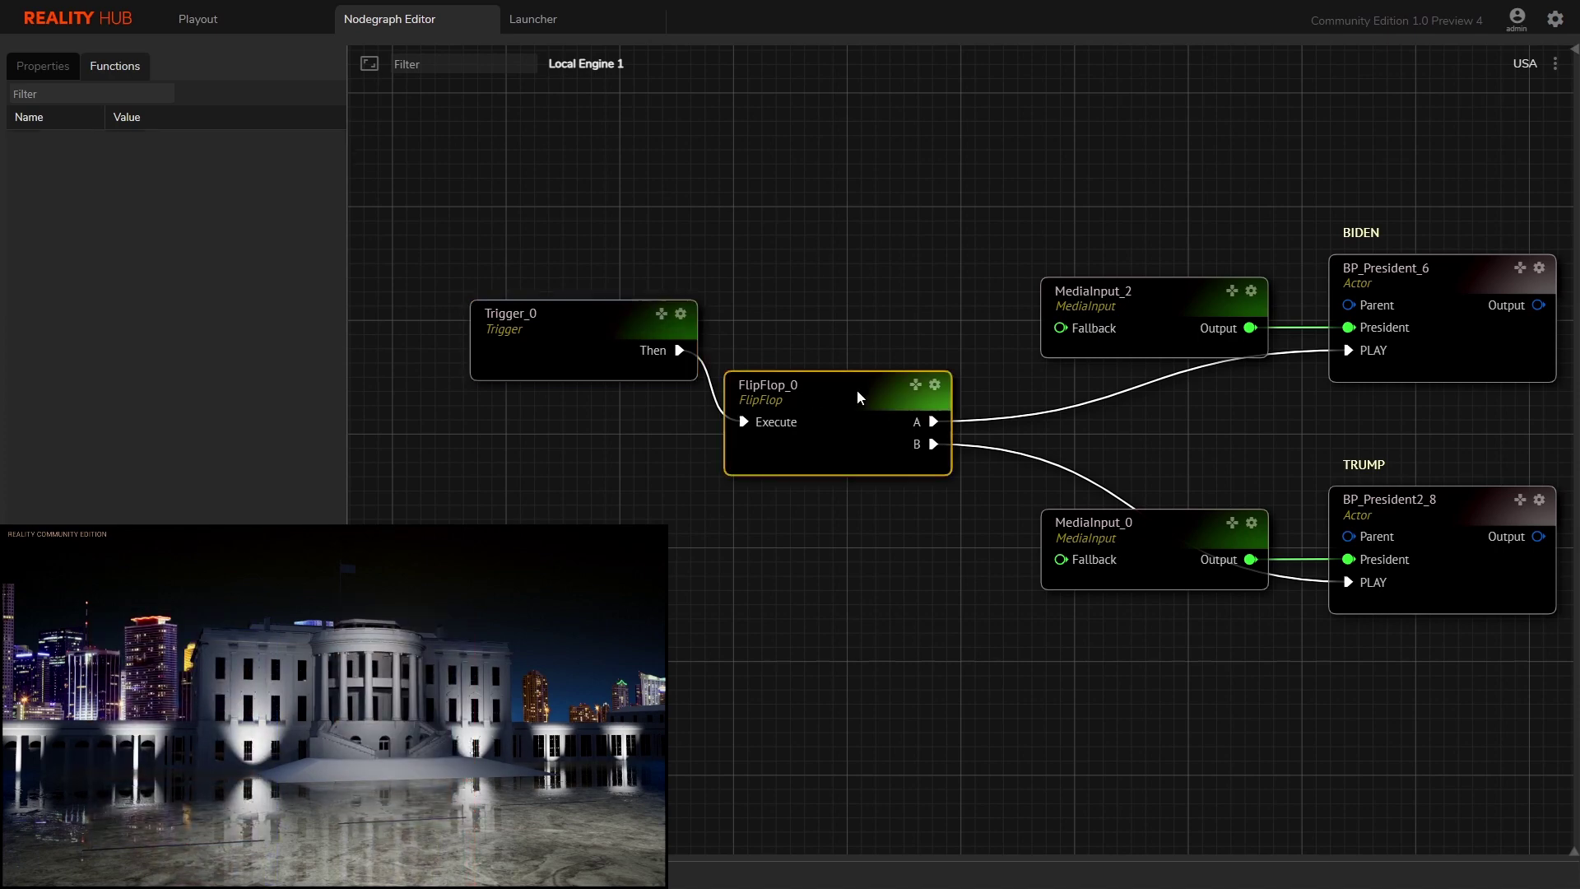
Step: Delete FlipFlop_0 and move Trigger_0 lower on the canvas
key(Delete)
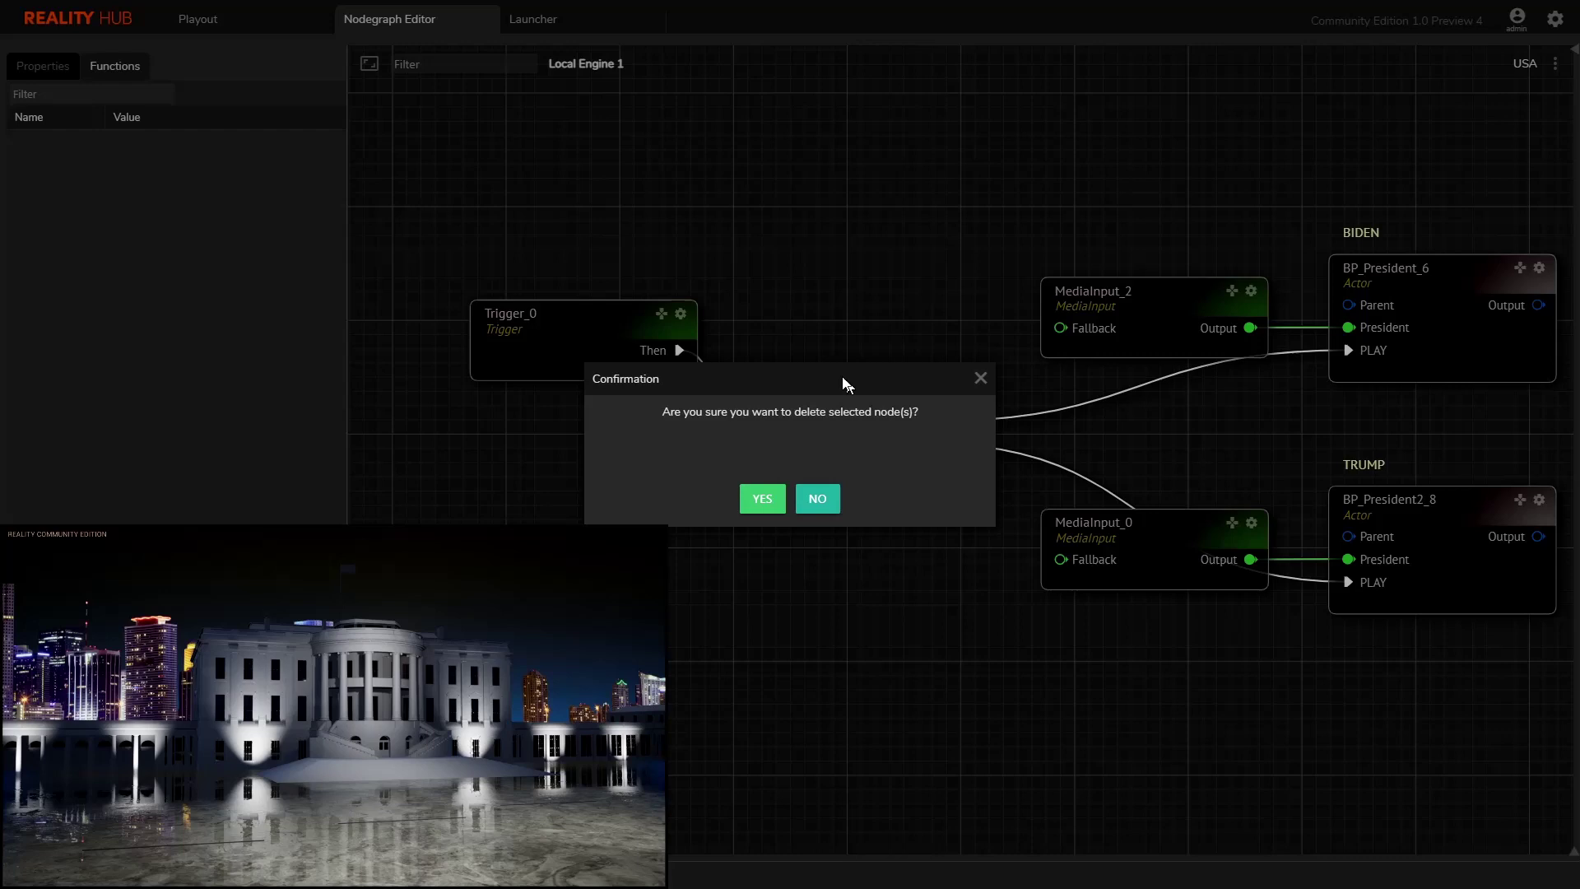
click(754, 499)
drag(643, 332, 596, 384)
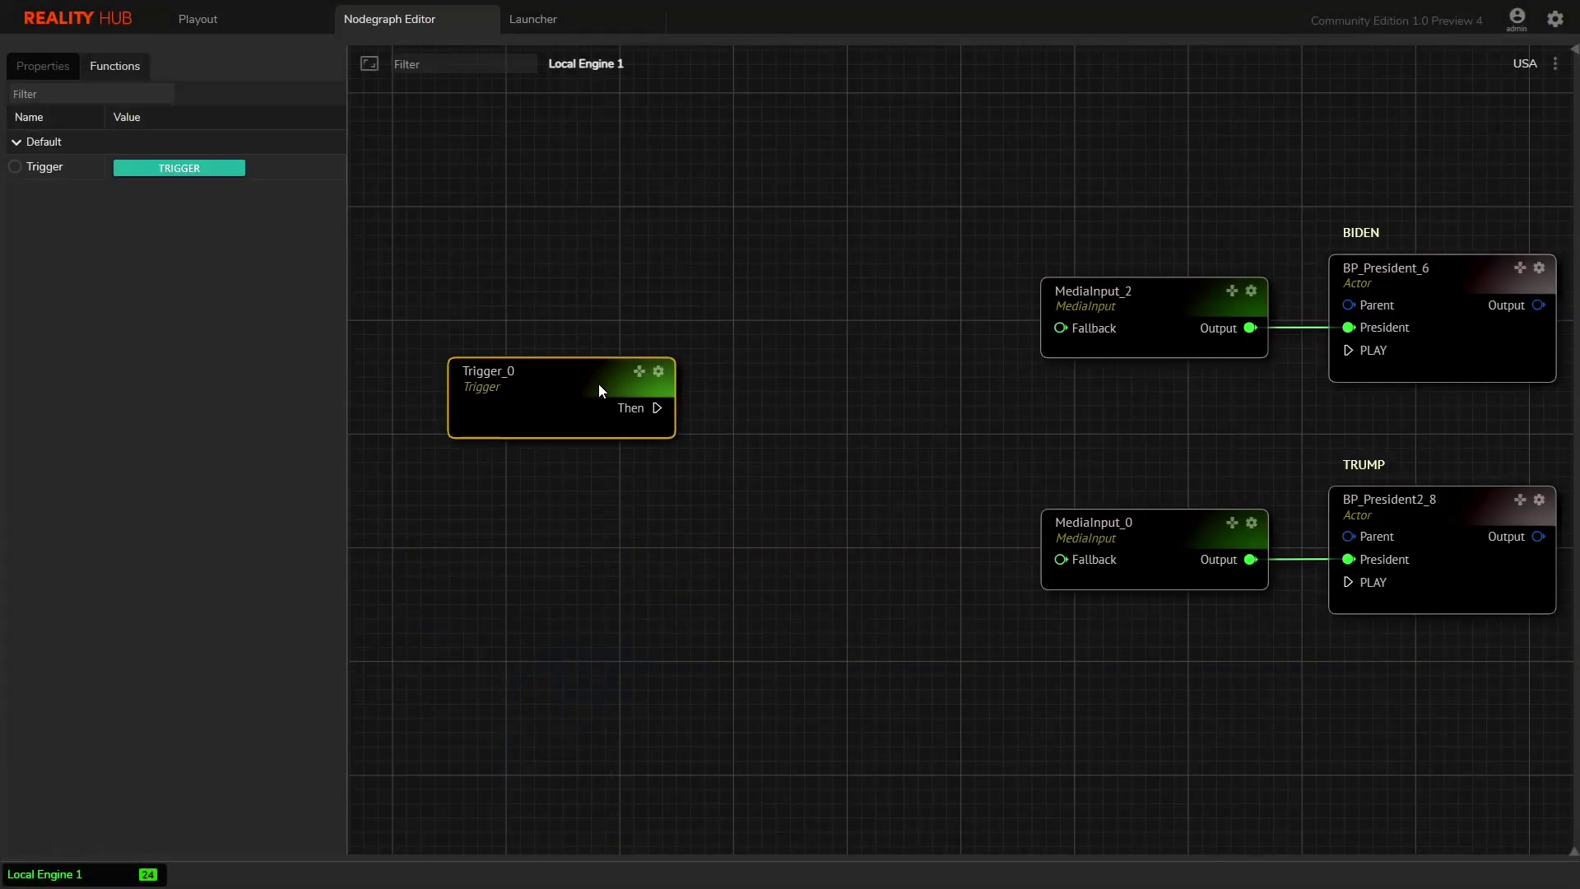
Step: Add an Events > Sequence node and place Sequence_0 right of Trigger_0
right_click(798, 278)
click(826, 340)
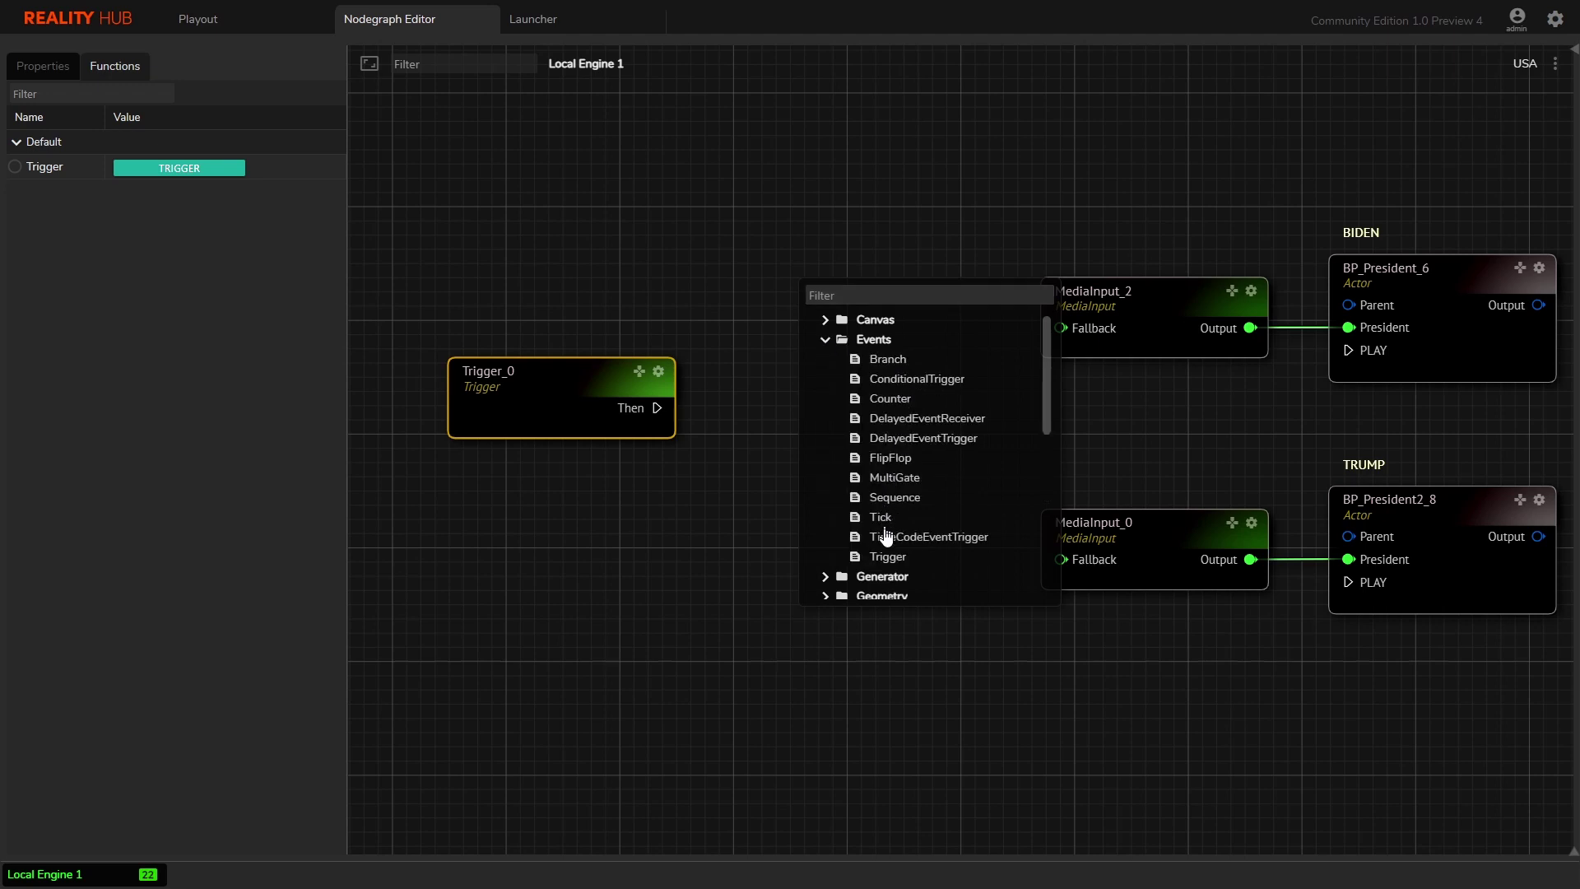
click(909, 503)
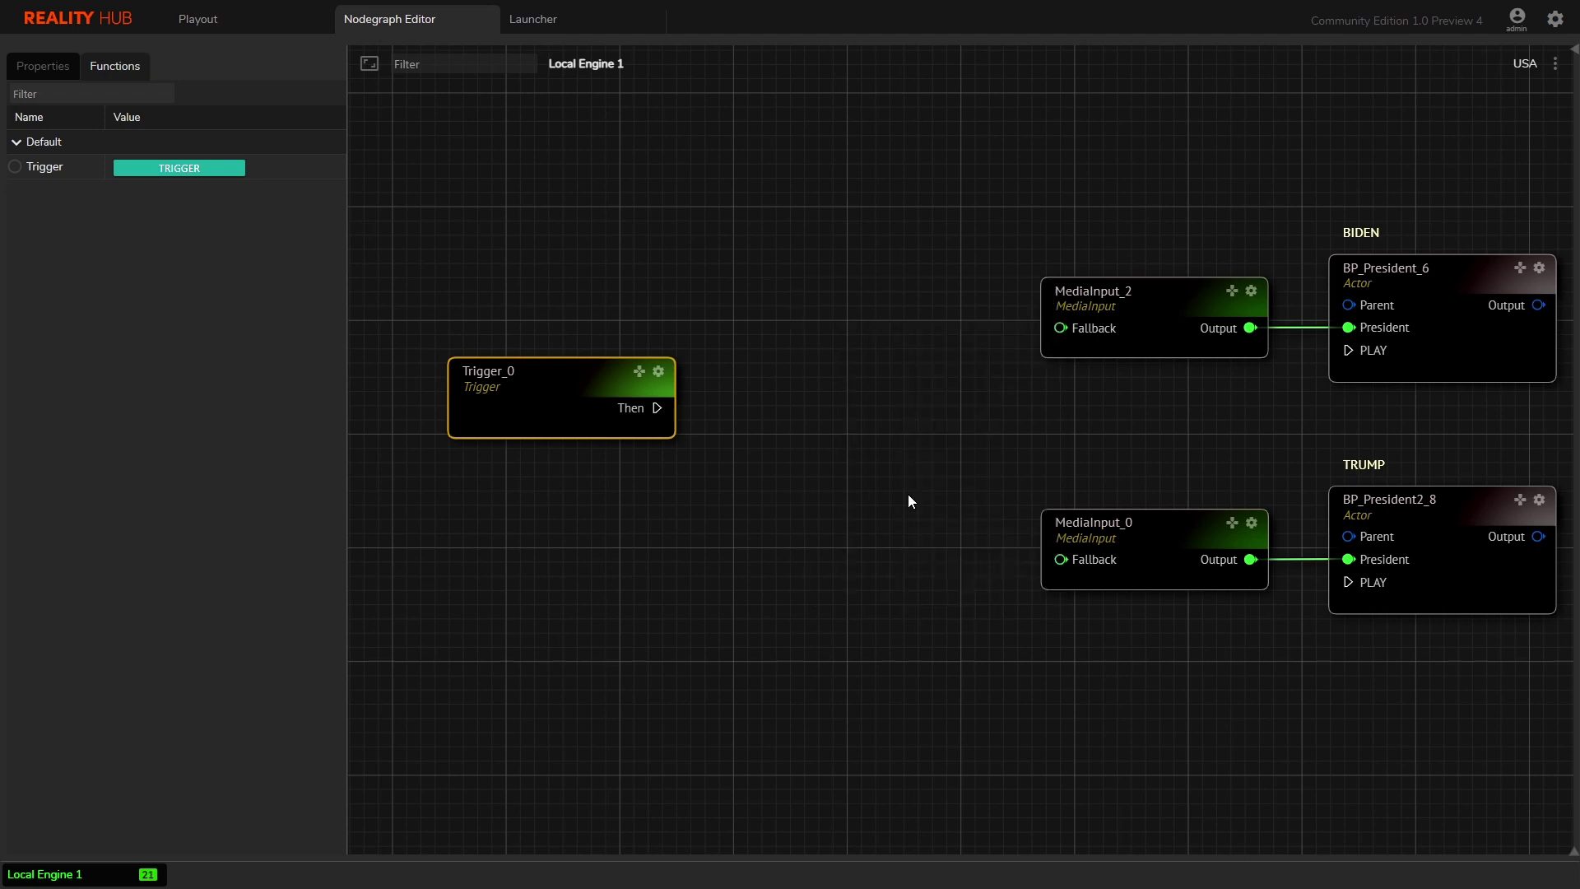
drag(892, 328, 863, 373)
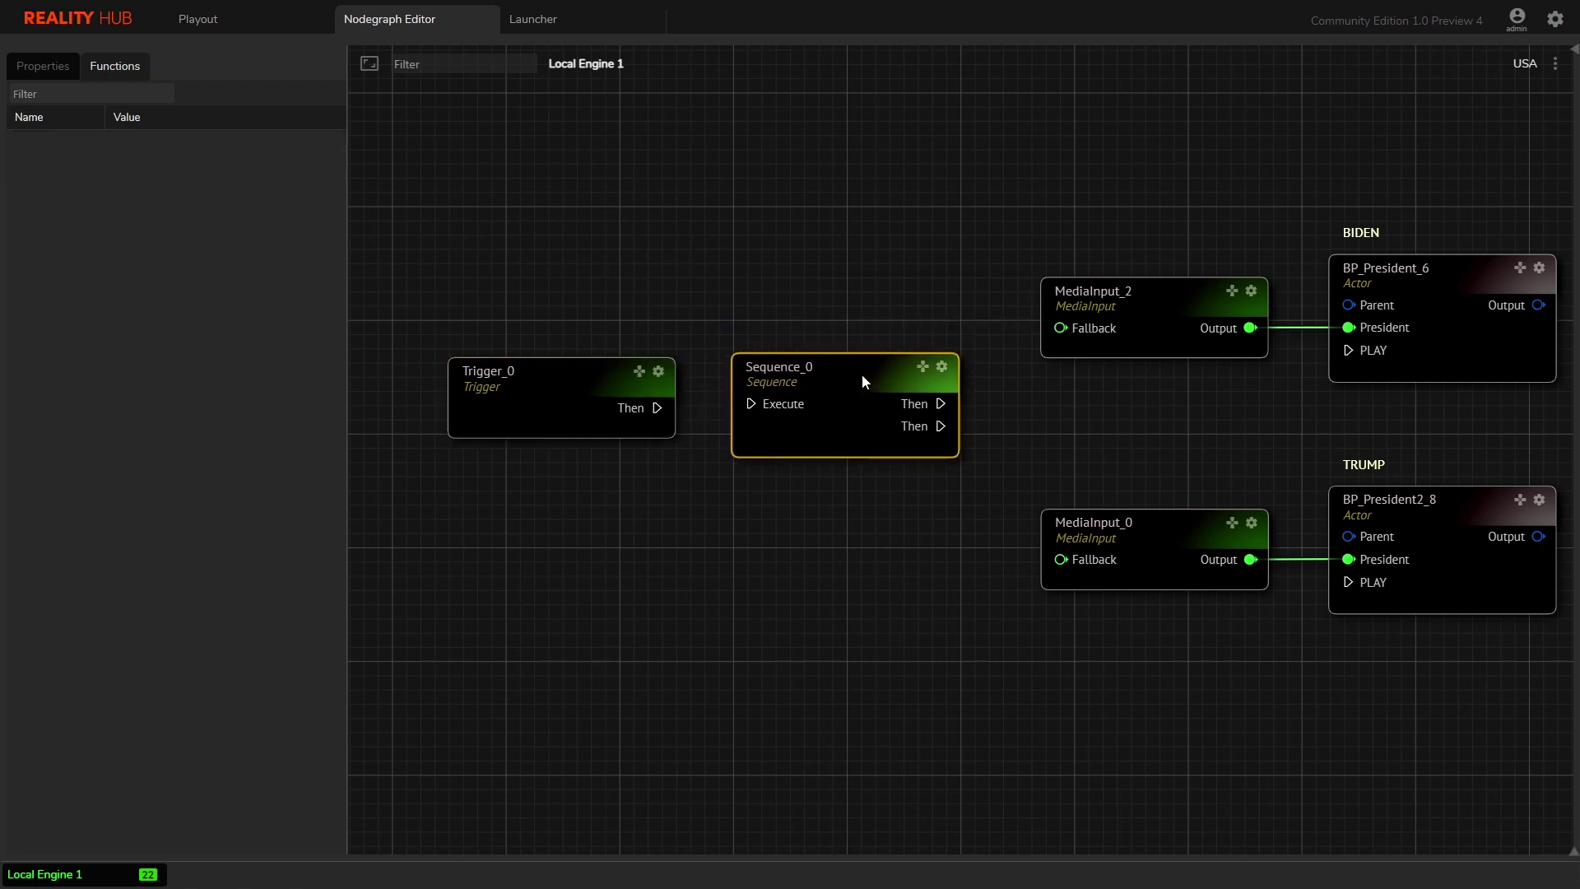
Step: Move the OBAMA pair below TRUMP and shift Trigger_0 and Sequence_0 down-left
drag(1073, 387, 1037, 107)
drag(956, 548, 1350, 662)
drag(1405, 615, 1361, 524)
right_drag(795, 332, 882, 447)
drag(529, 381, 846, 233)
drag(871, 261, 798, 410)
scroll(957, 349, down, 1)
right_drag(957, 348, 942, 302)
click(948, 316)
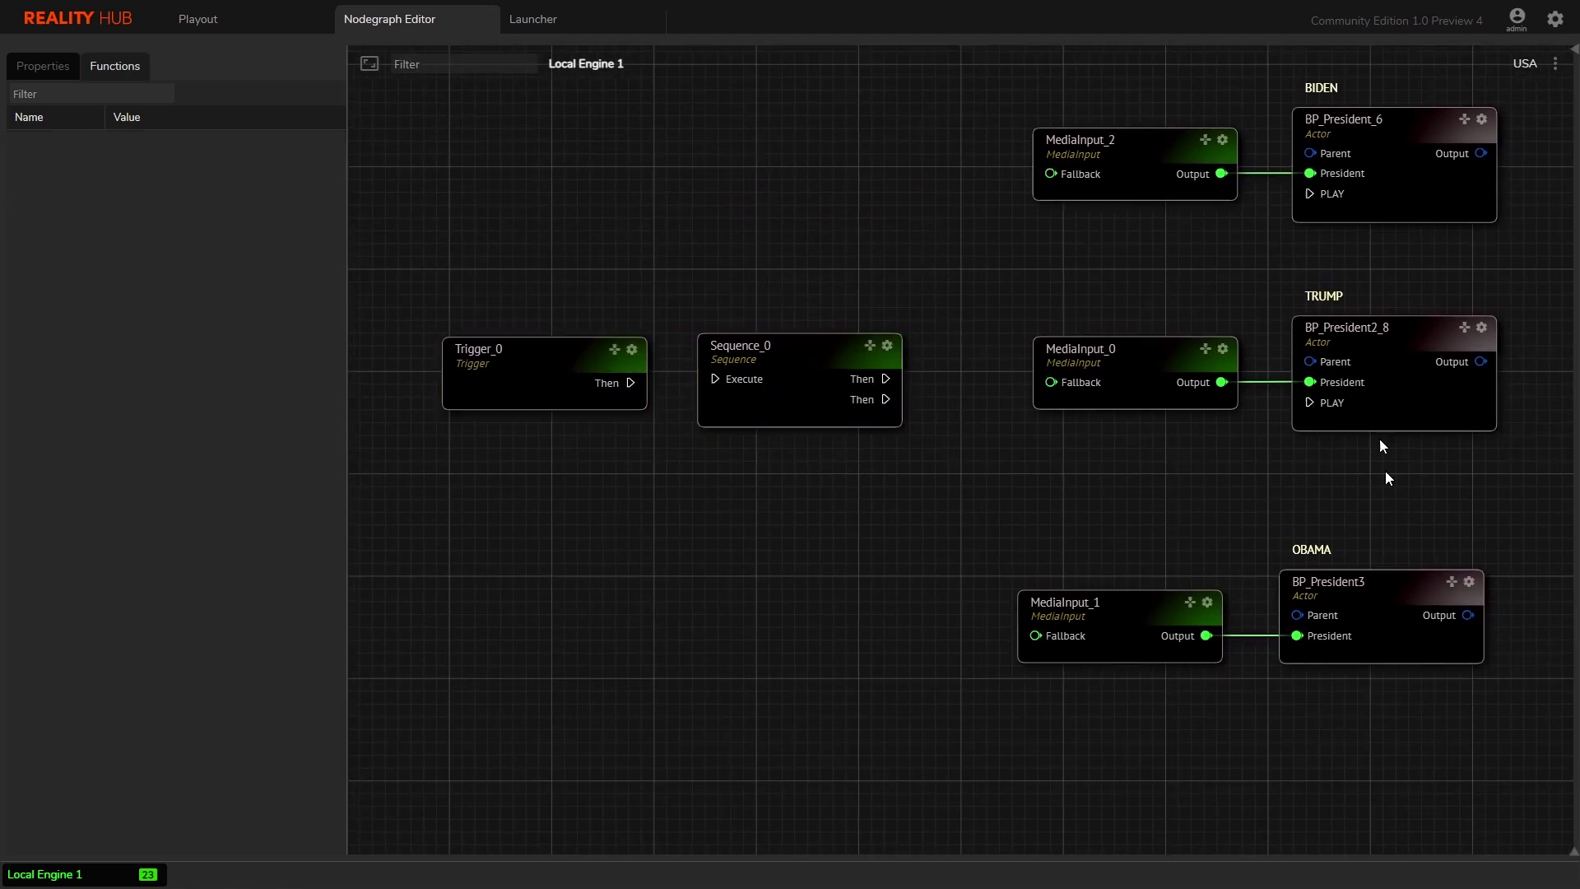
Step: Expose BP_President3's PLAY function as an Input Event
click(1386, 595)
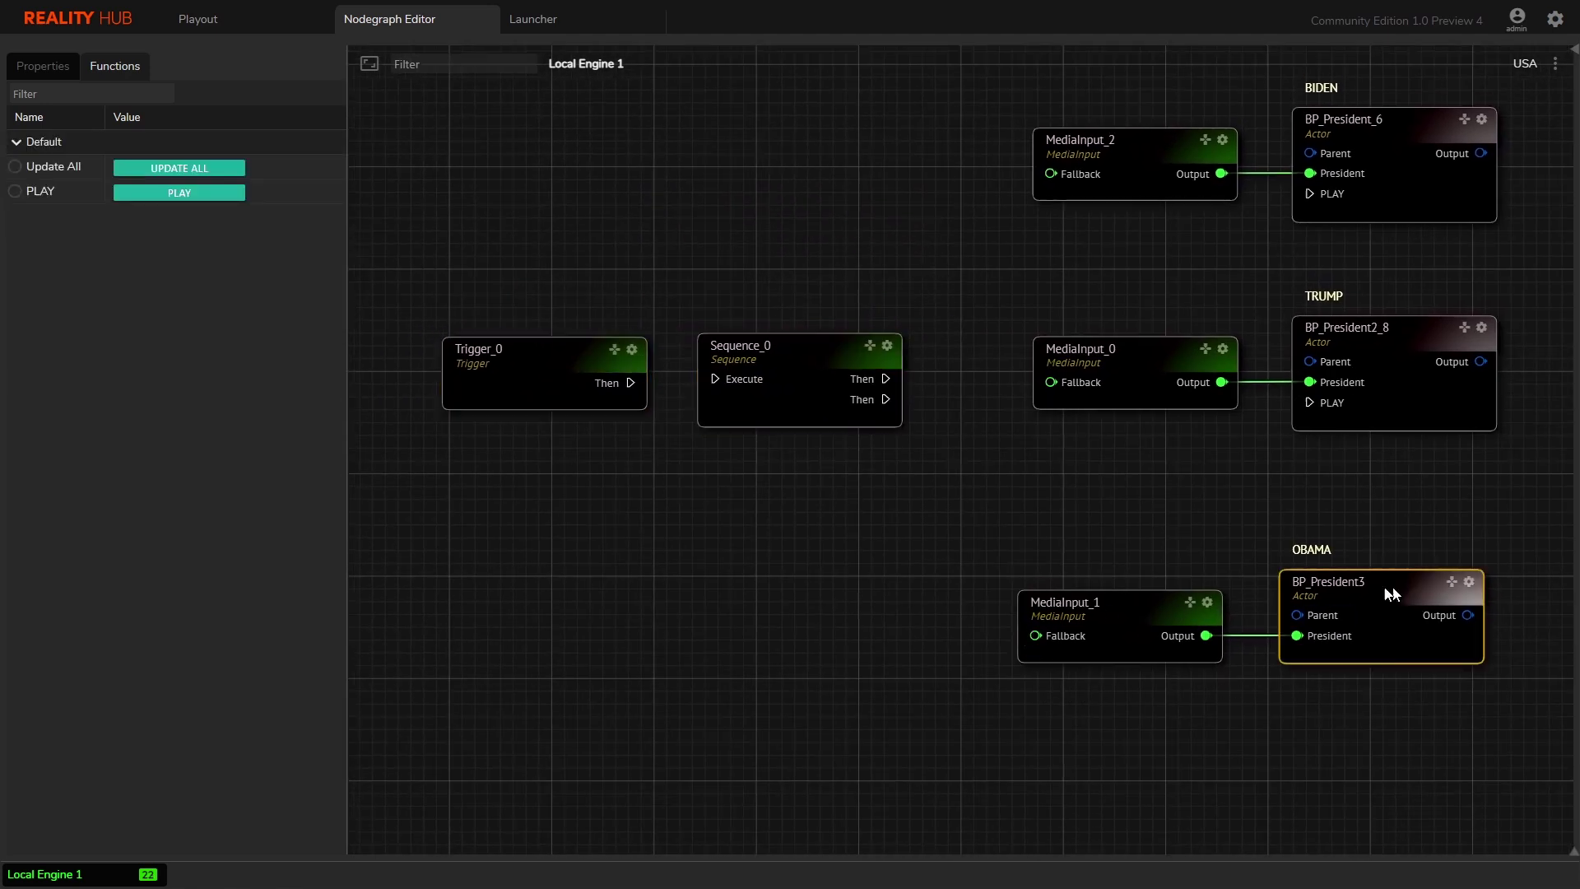
click(15, 195)
click(71, 212)
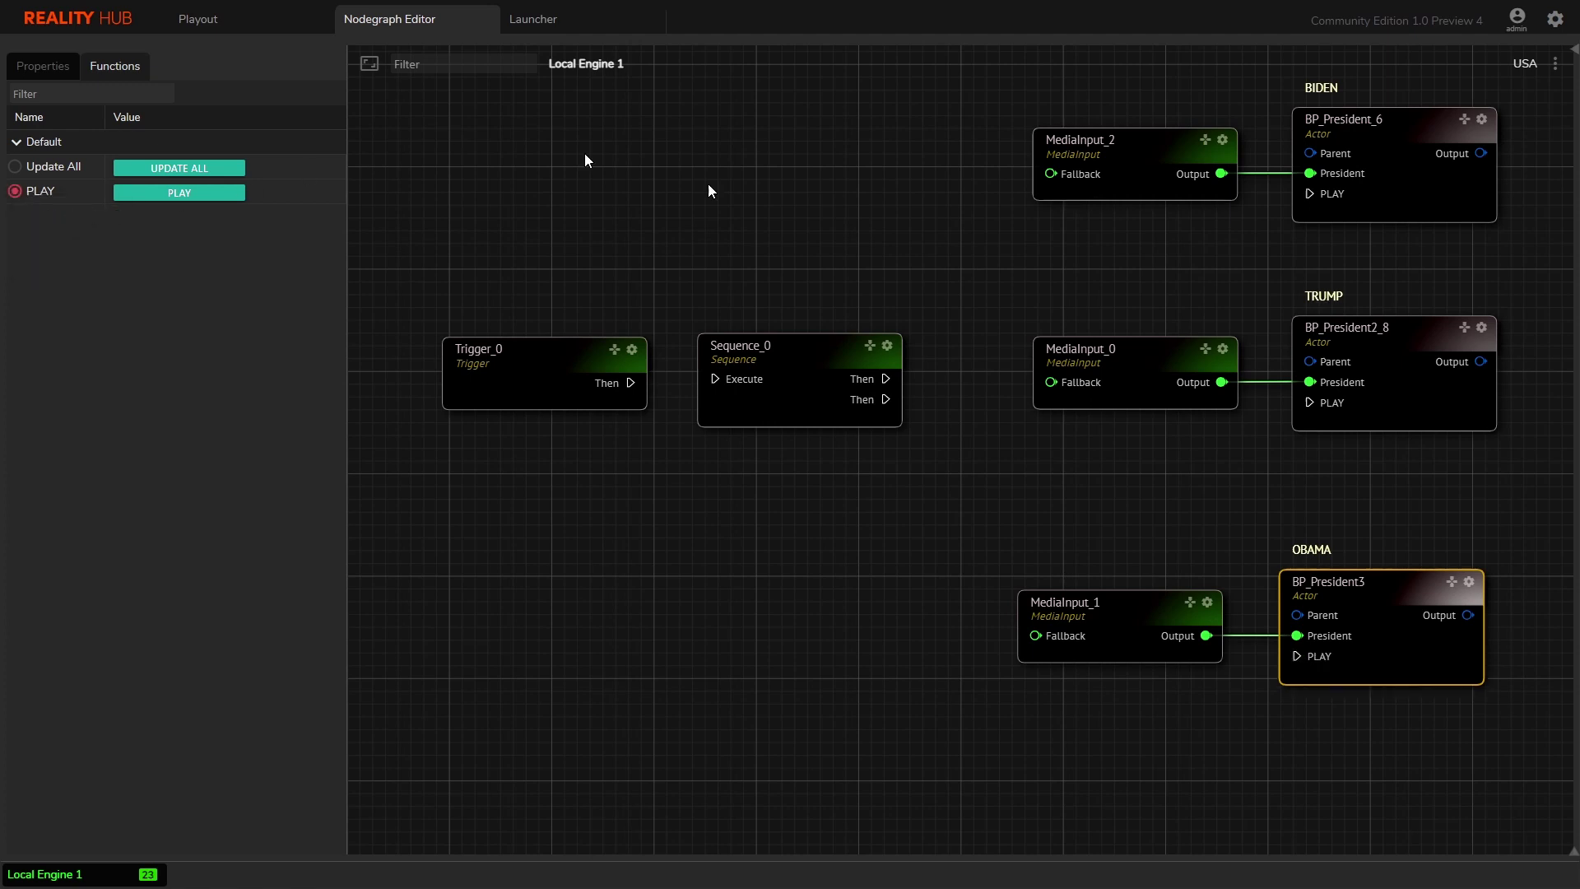
click(908, 497)
Step: Add a third 'Then' output event to Sequence_0
click(798, 378)
right_click(798, 379)
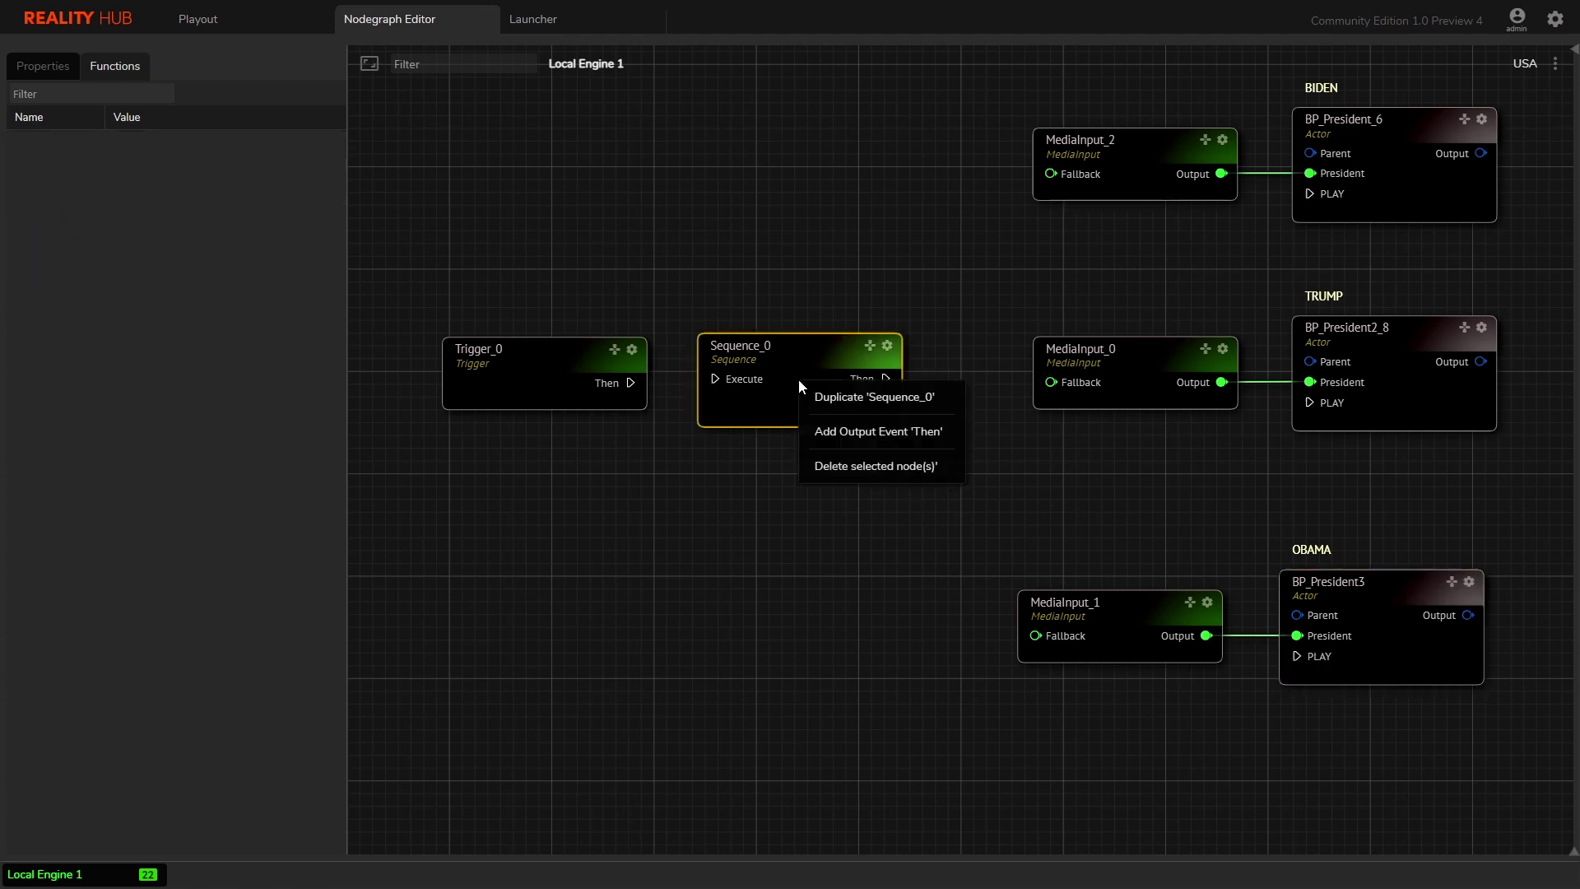
click(856, 432)
click(765, 504)
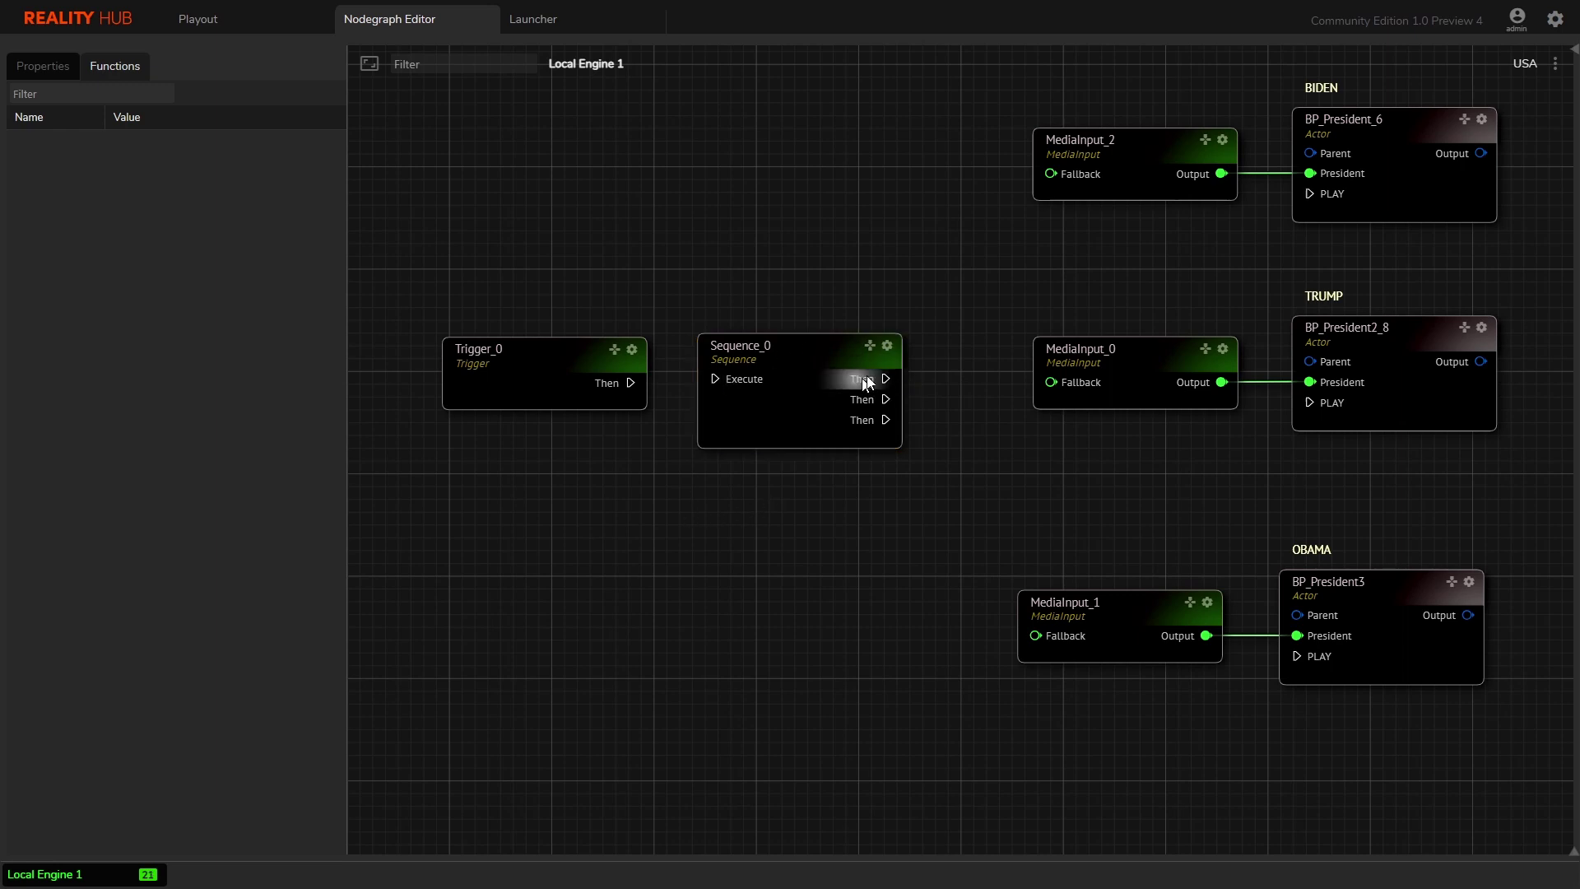
Step: Wire Sequence_0's three Then outputs to BIDEN, TRUMP and OBAMA PLAY, and Trigger_0 into Execute
drag(868, 382, 1310, 193)
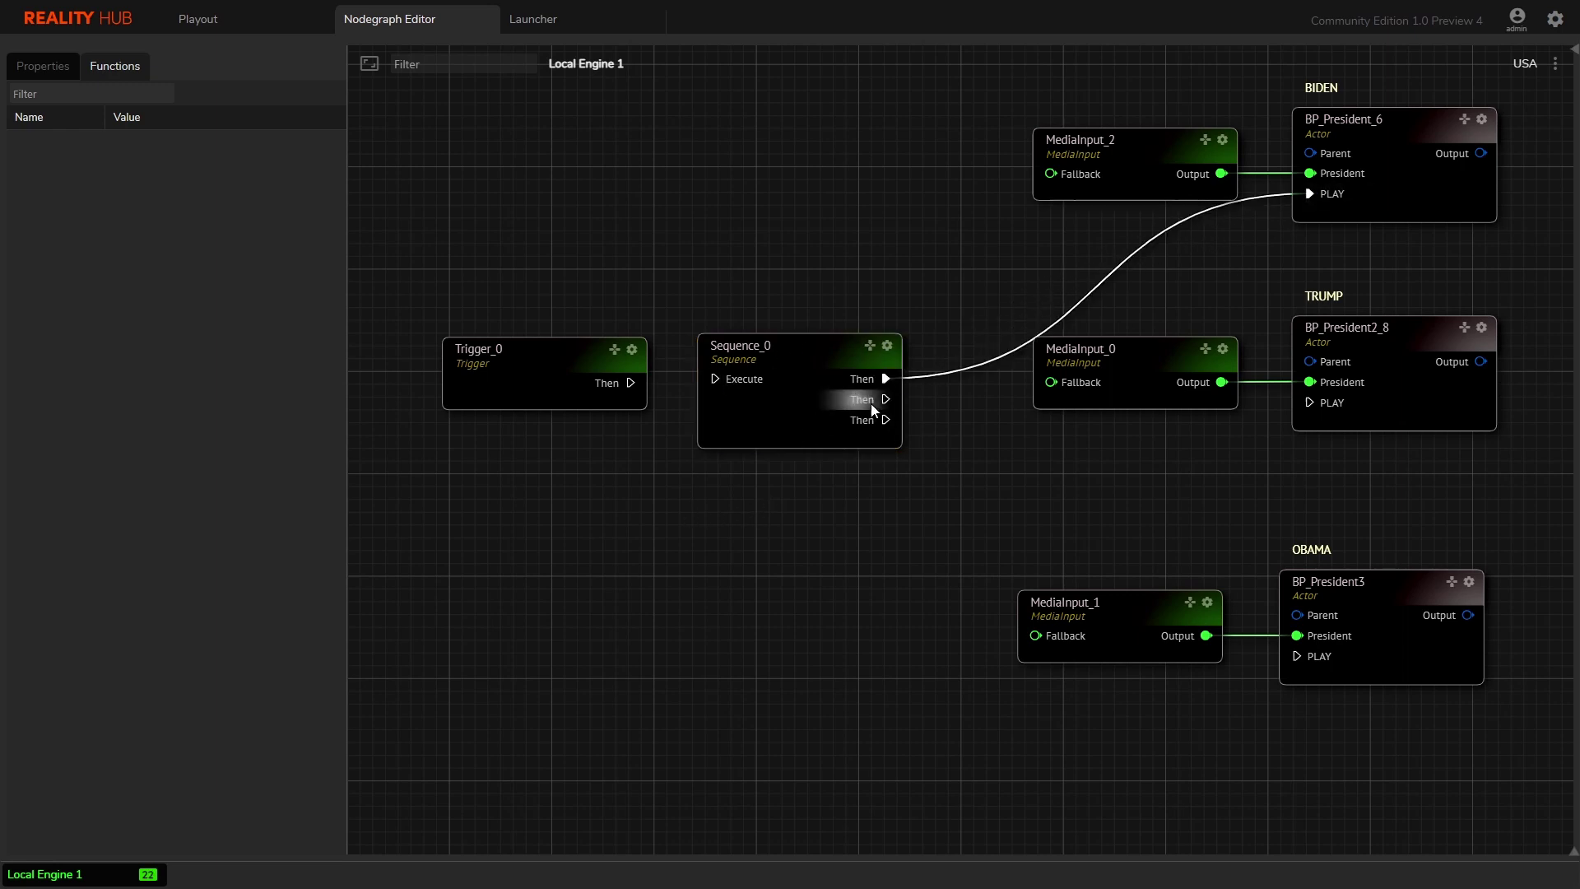
drag(874, 409, 1326, 403)
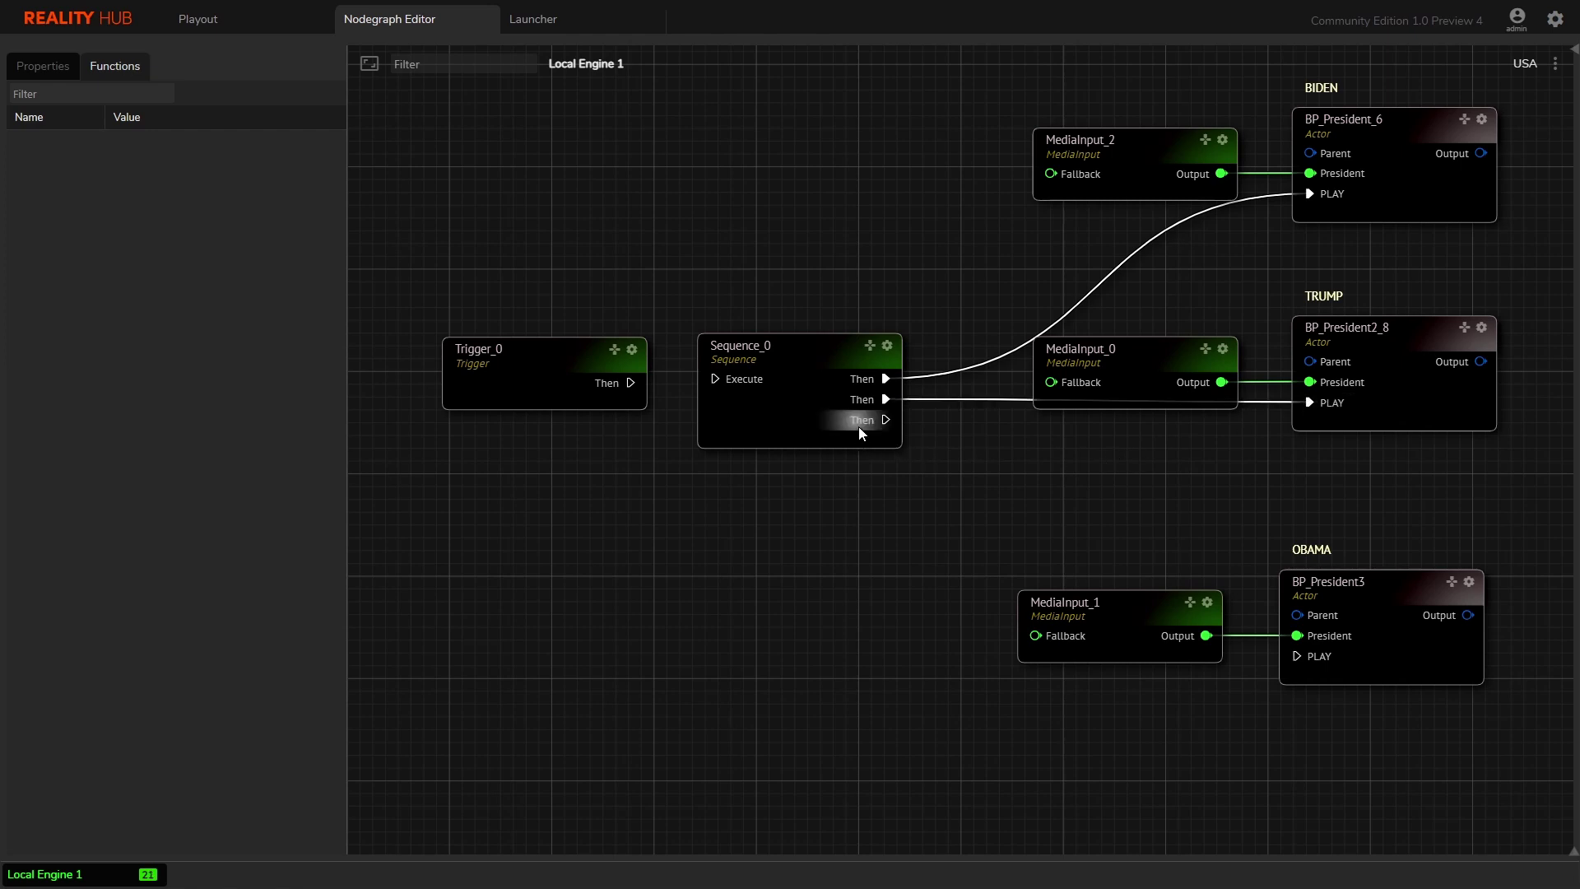
drag(1254, 605, 1300, 656)
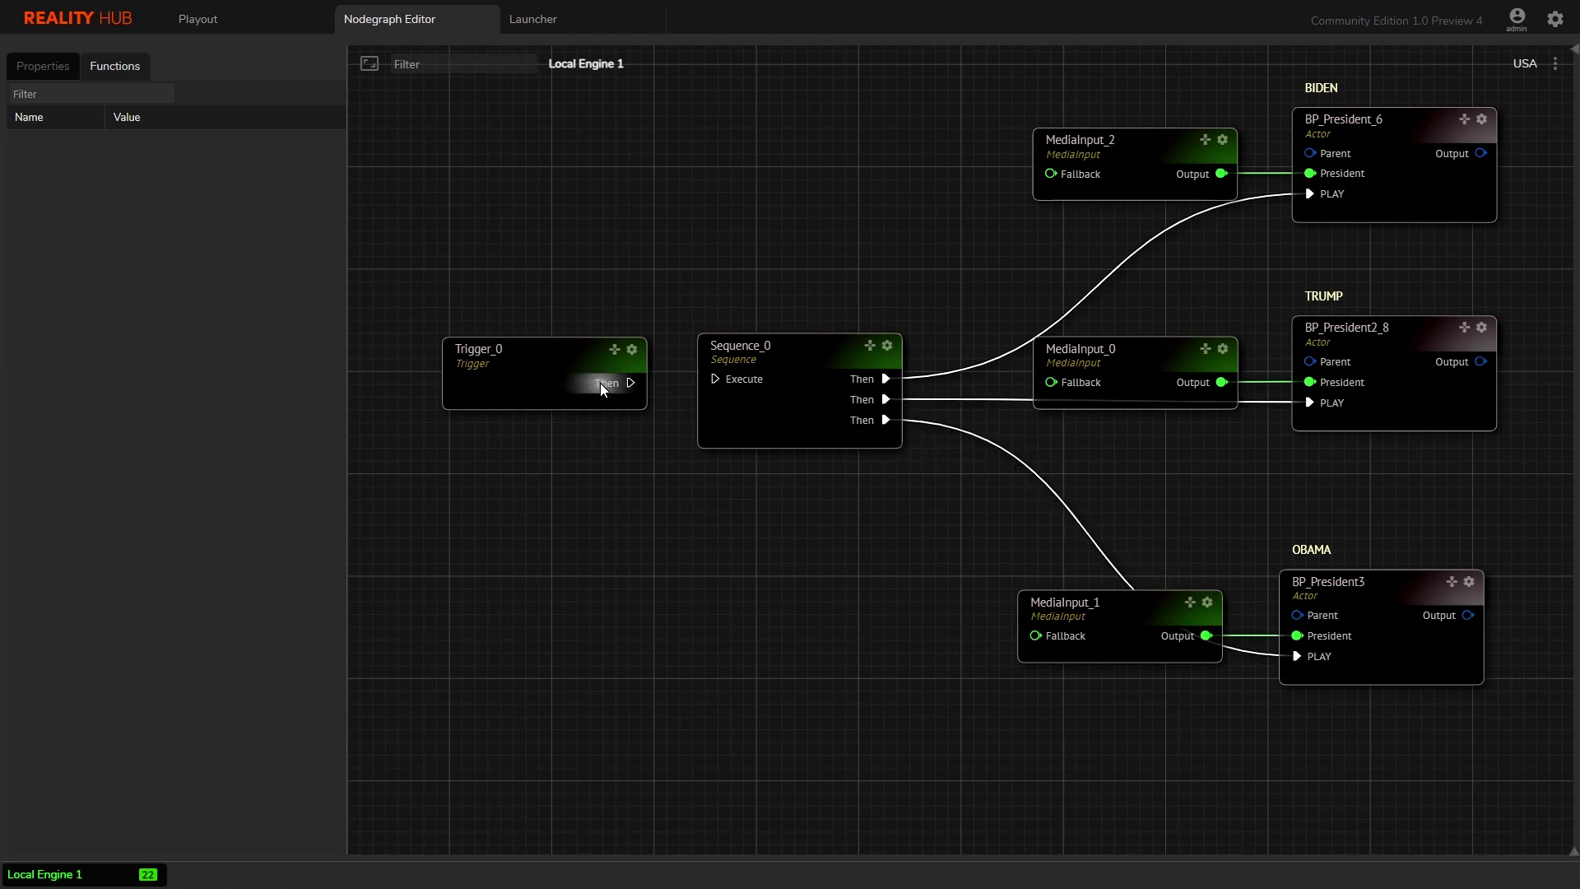
drag(601, 388, 744, 390)
click(546, 367)
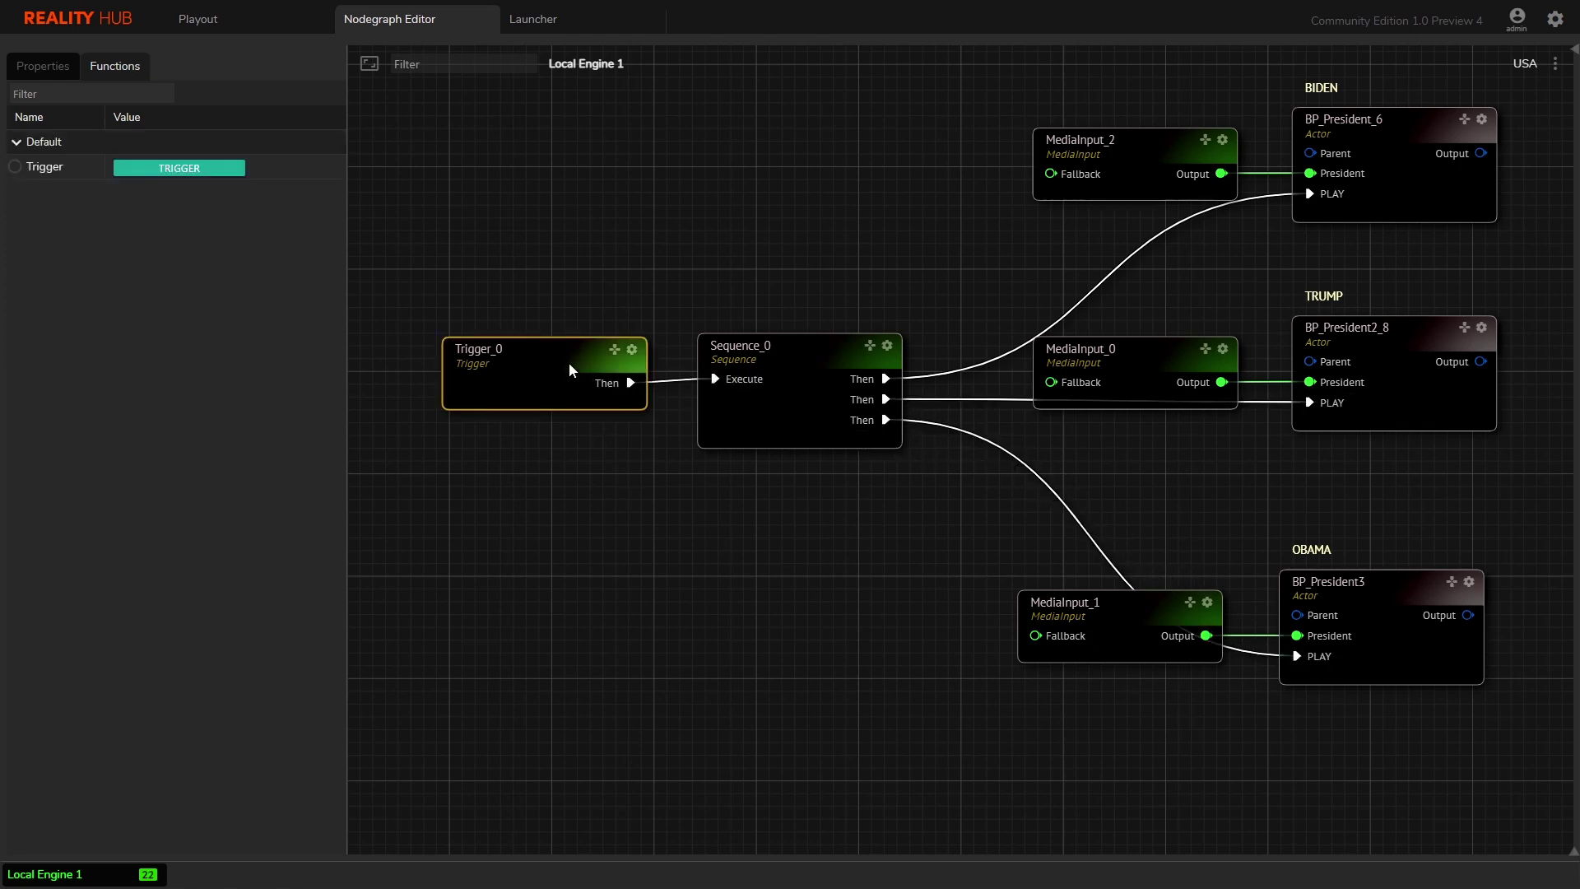
middle_drag(843, 370, 887, 338)
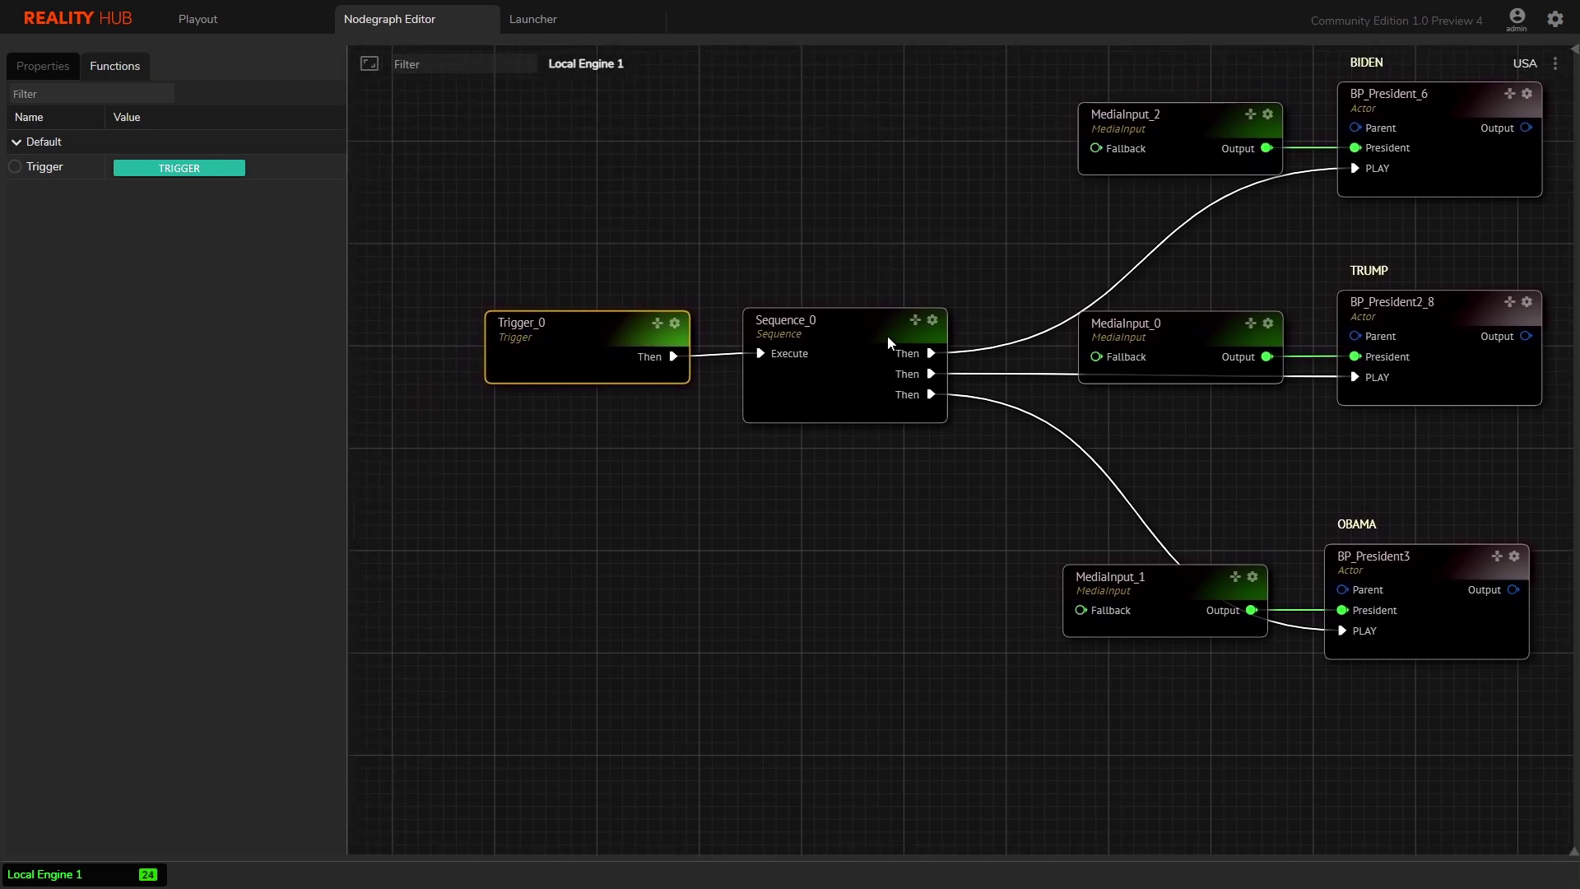
Step: Fire Trigger_0 four times, raising and sinking all three president boards twice
click(728, 270)
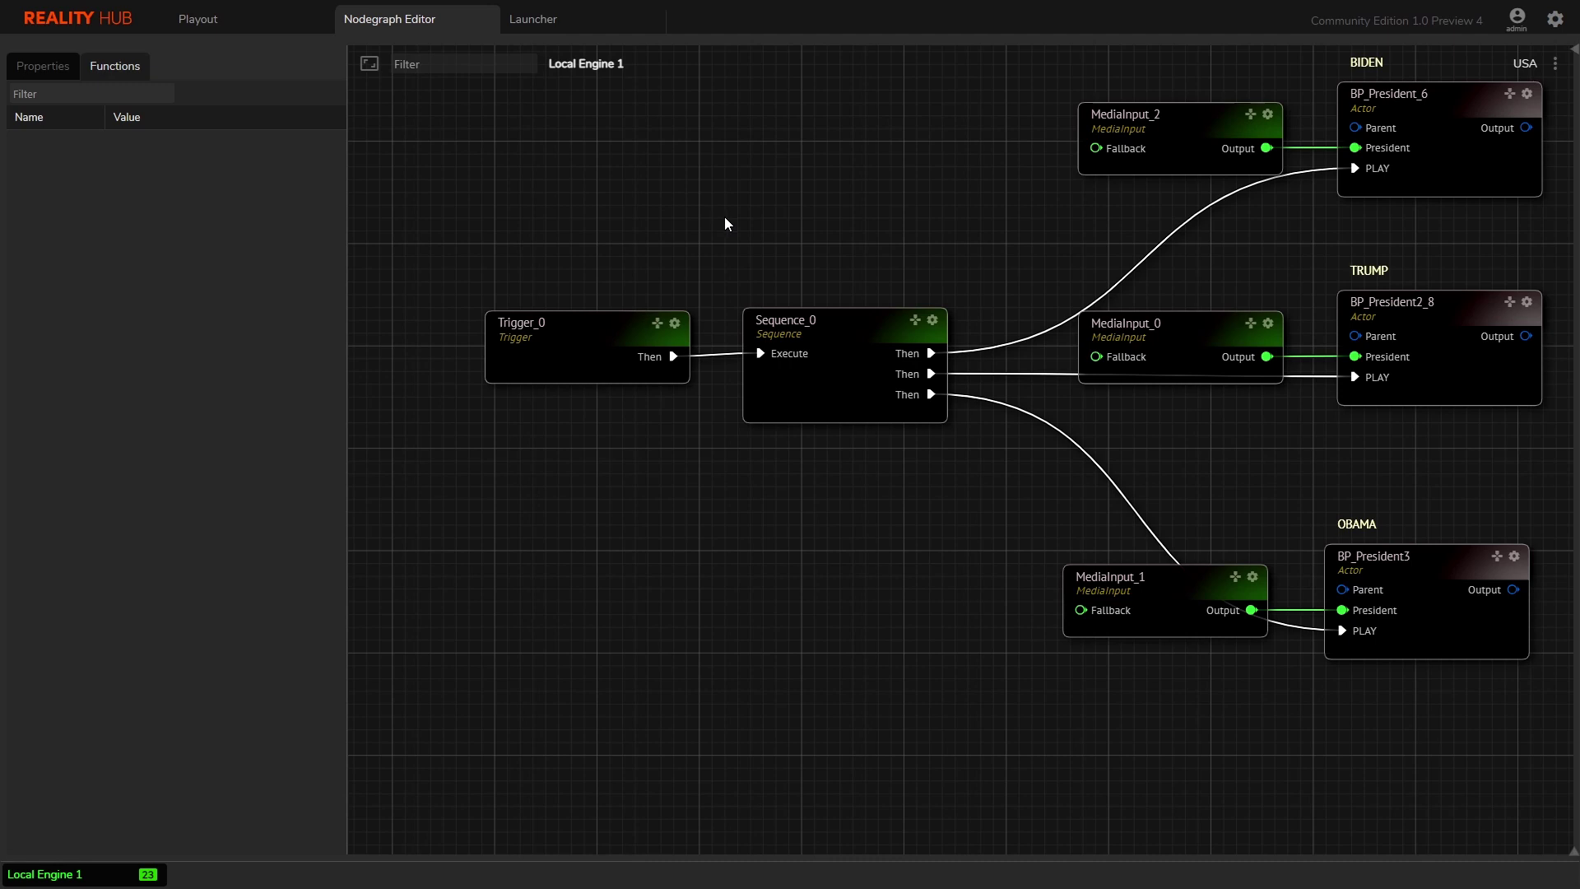
click(598, 329)
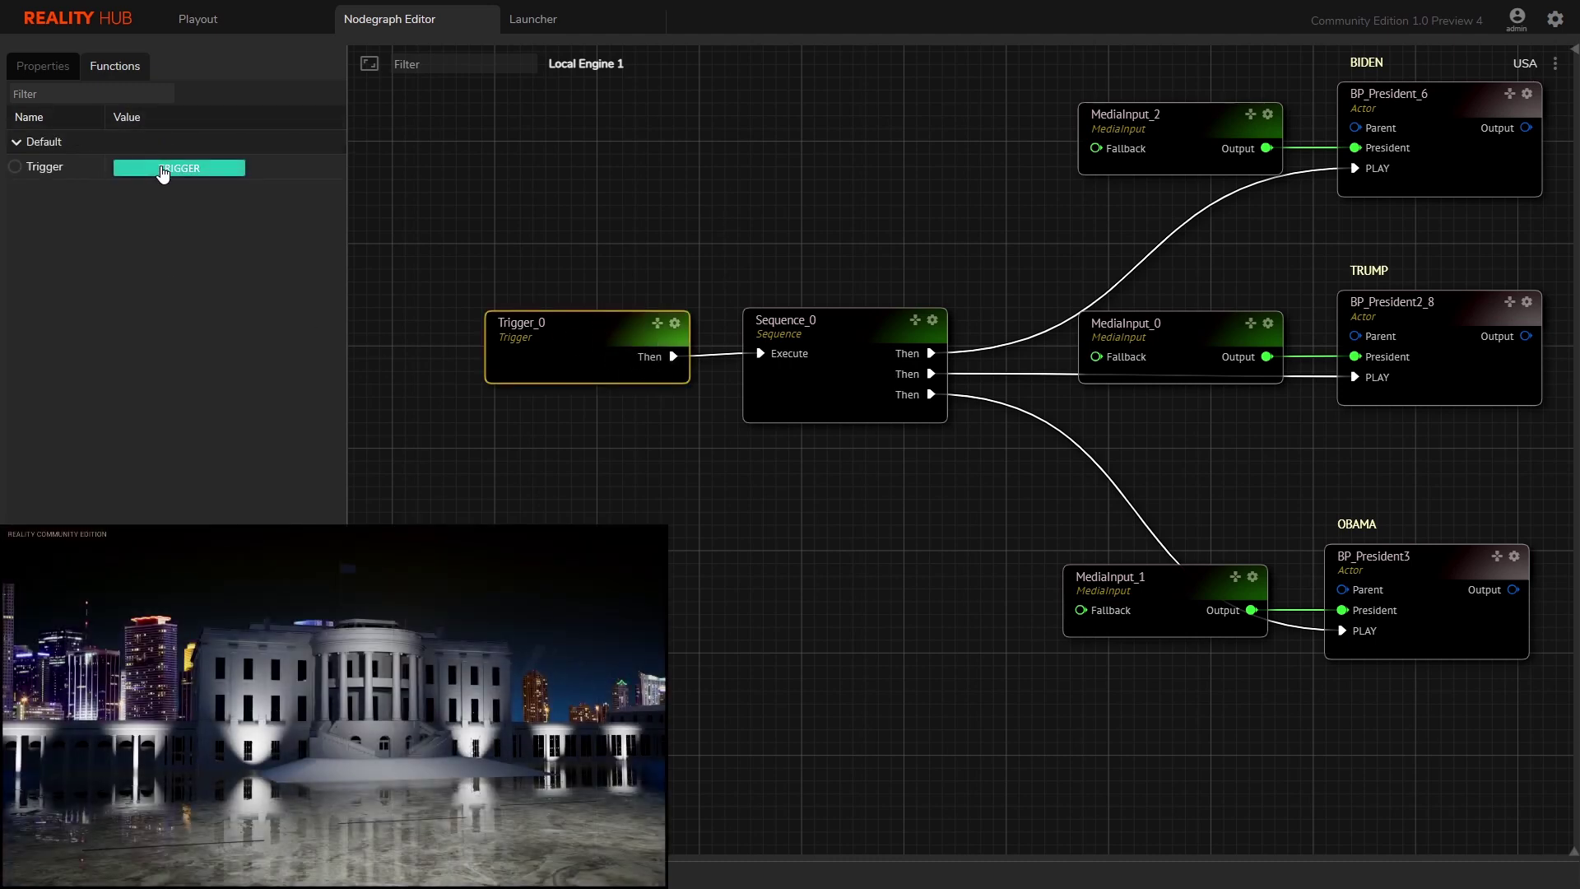
click(163, 171)
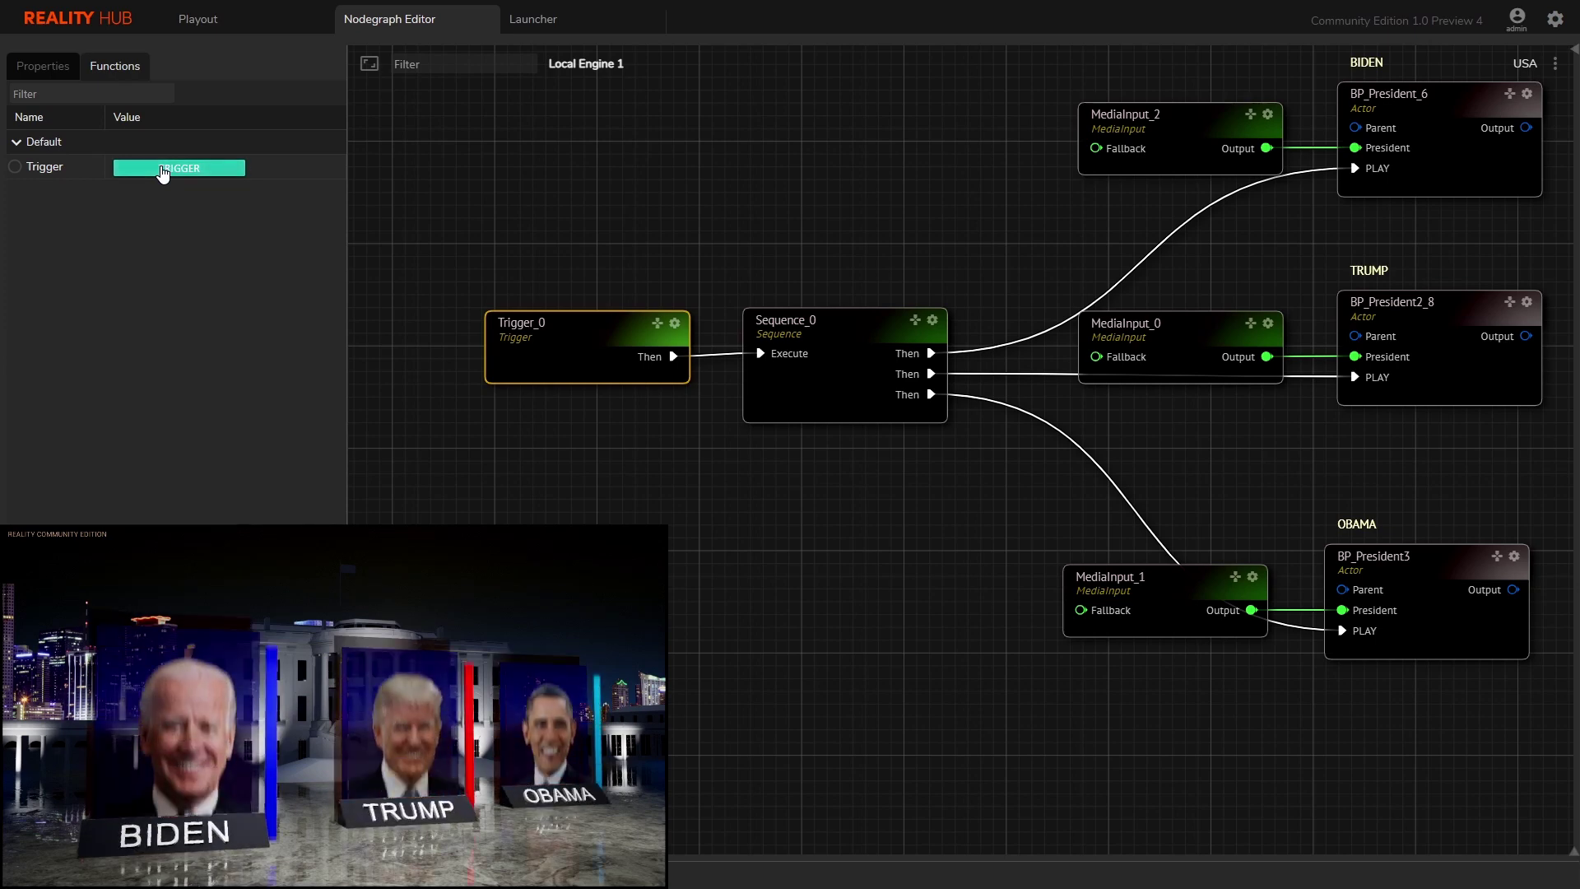
click(163, 172)
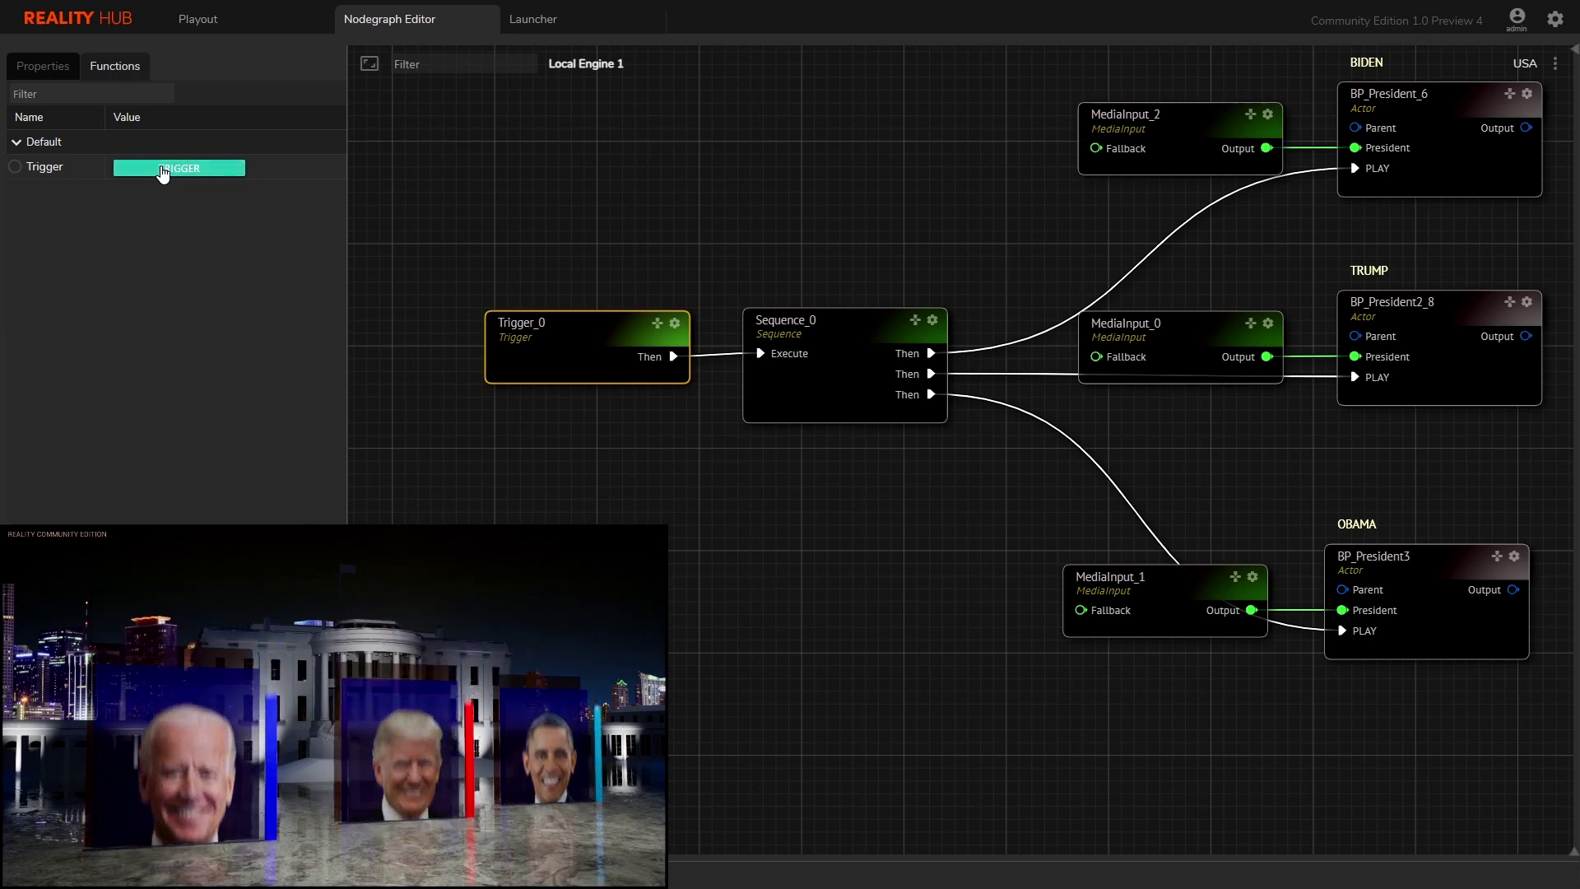
click(163, 171)
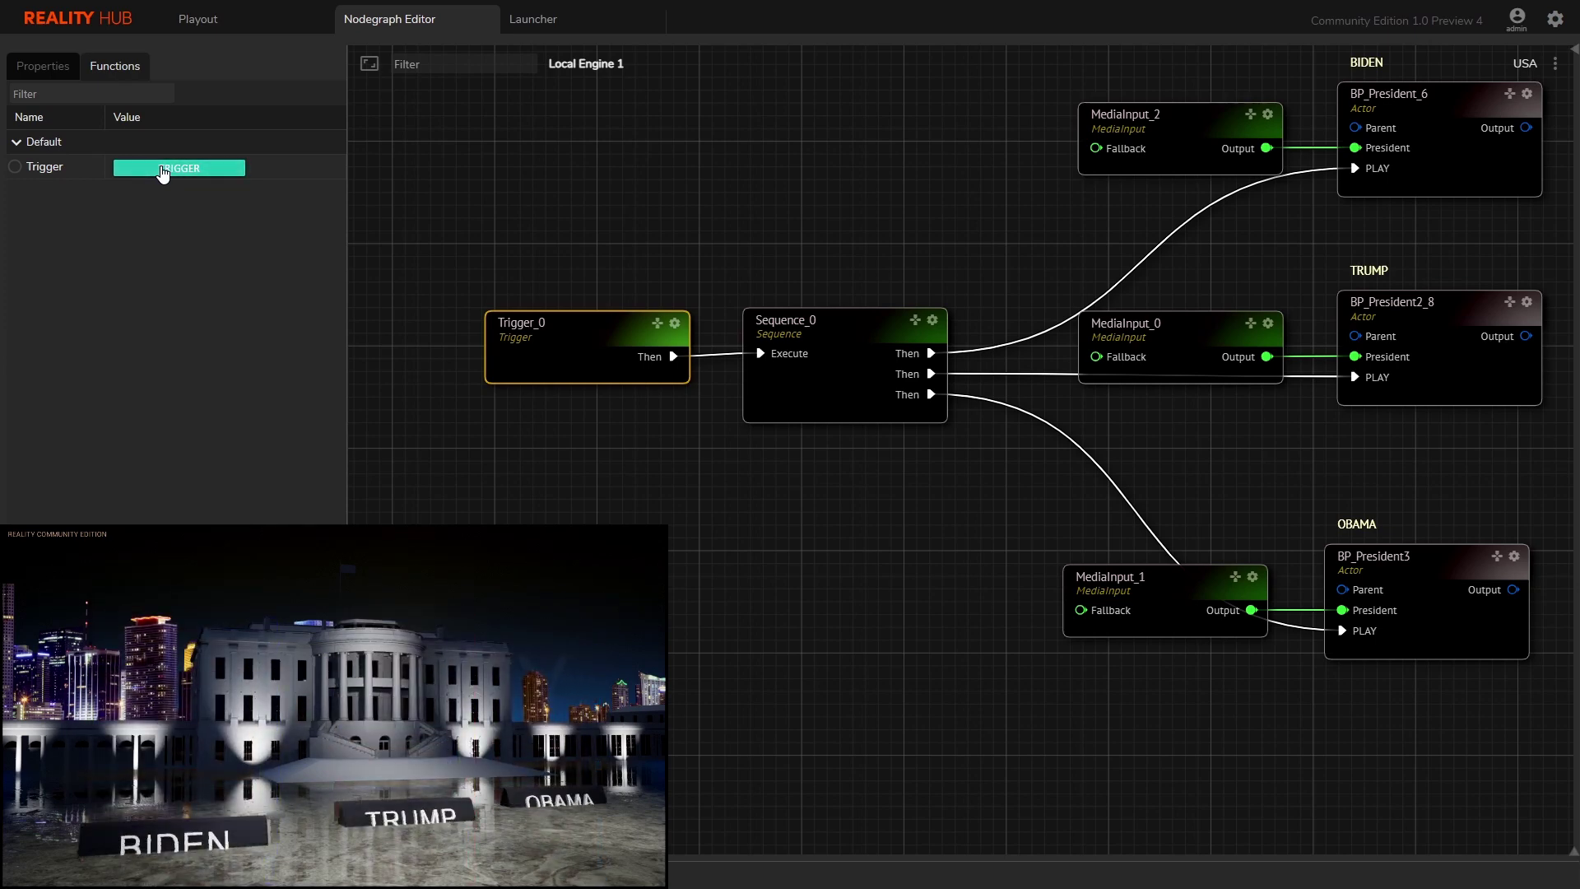
click(163, 171)
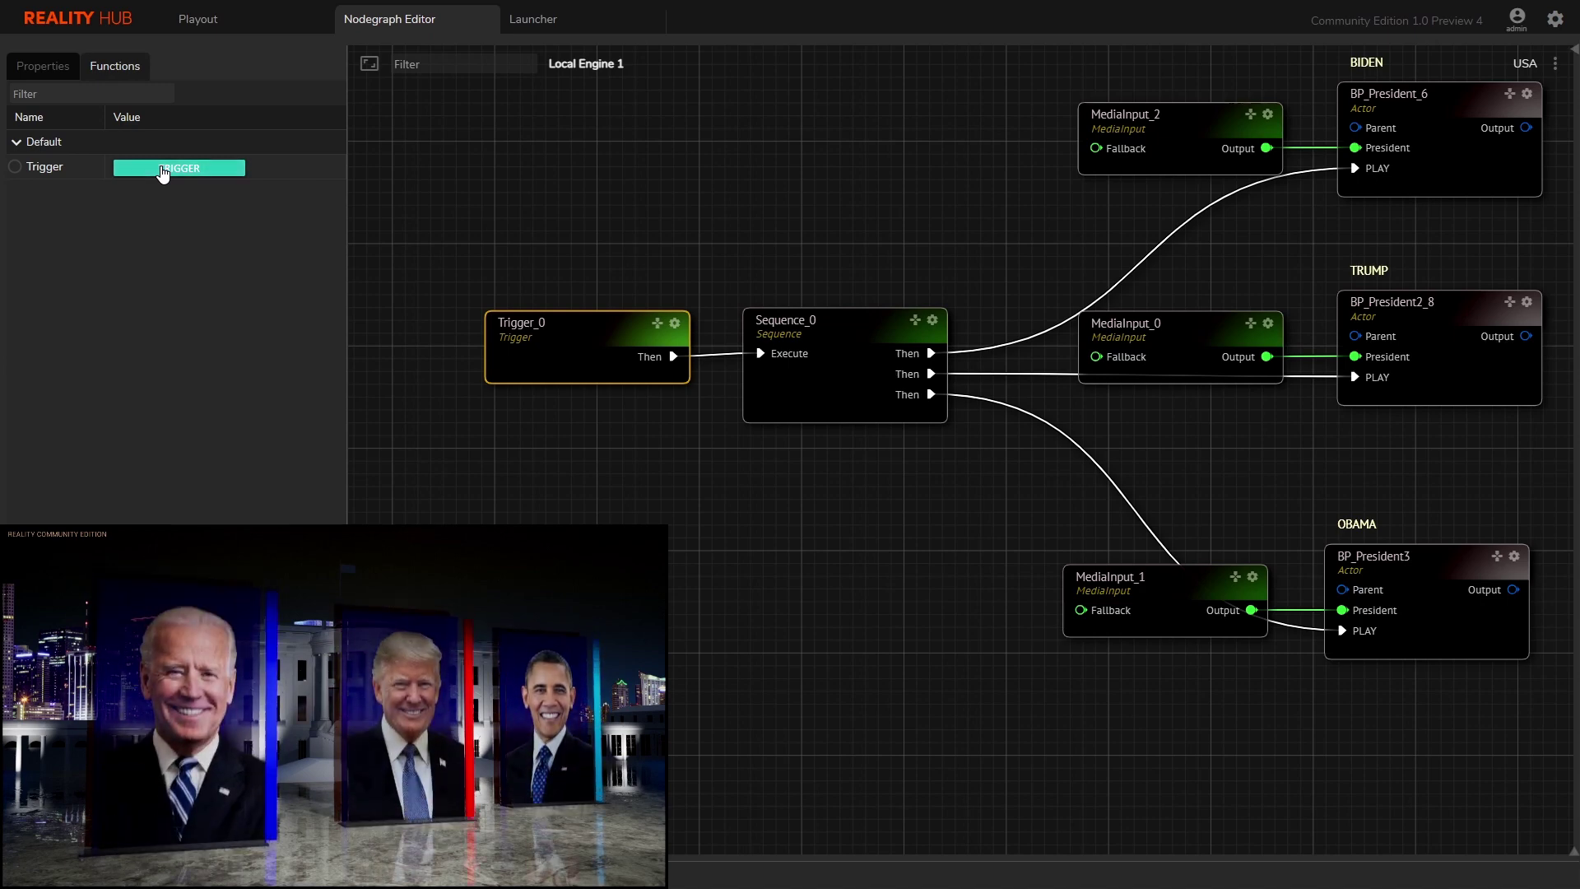
Step: Delete the Sequence_0 node and its links from the graph
click(814, 404)
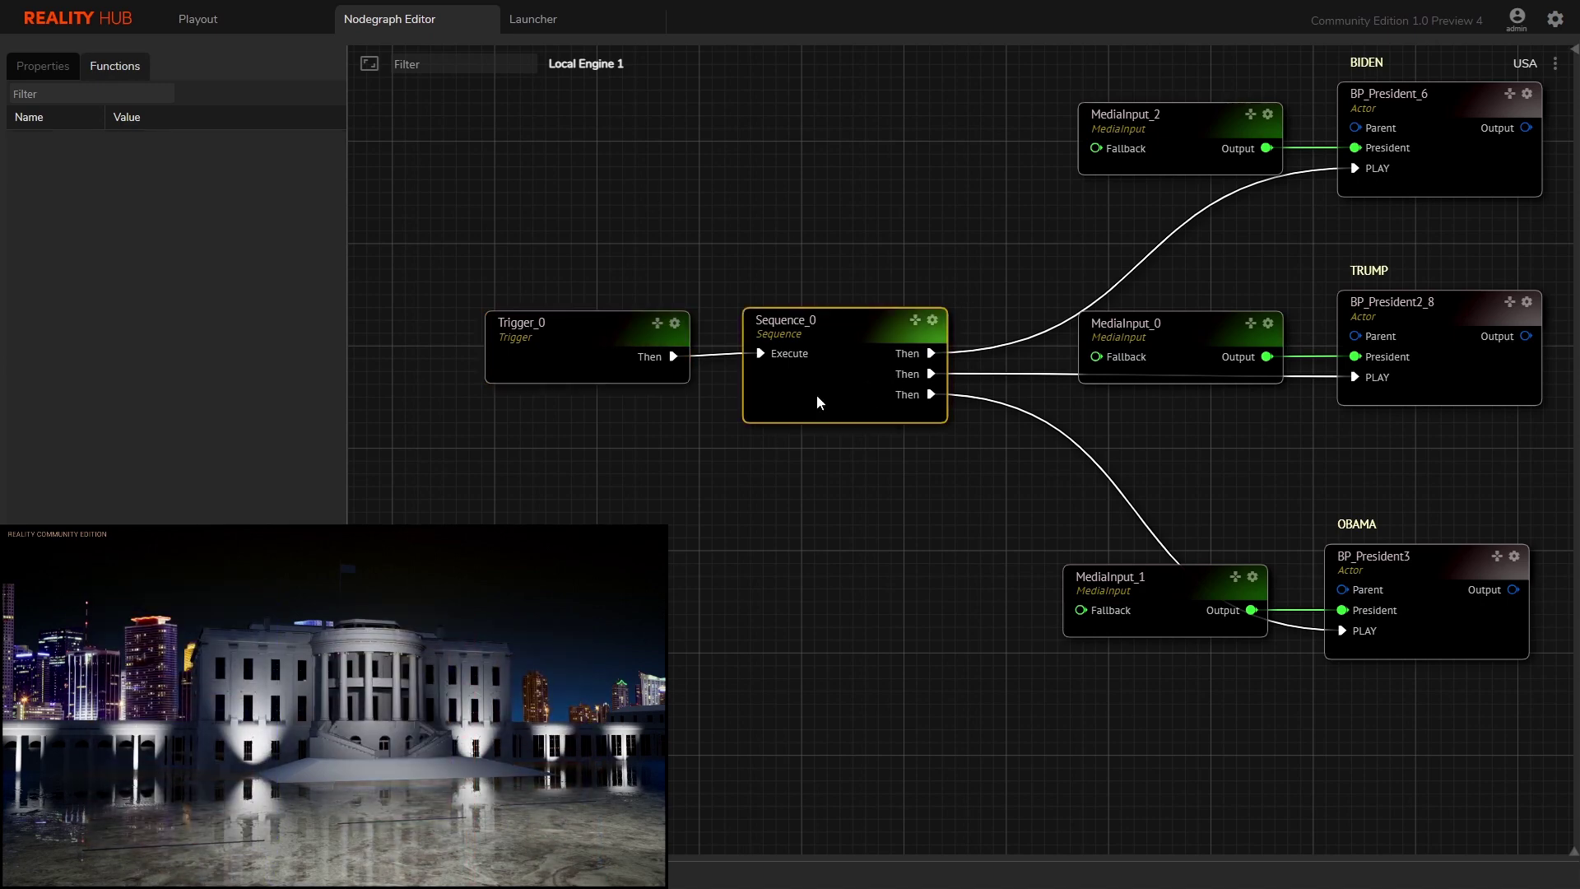
right_click(818, 397)
key(Delete)
click(758, 499)
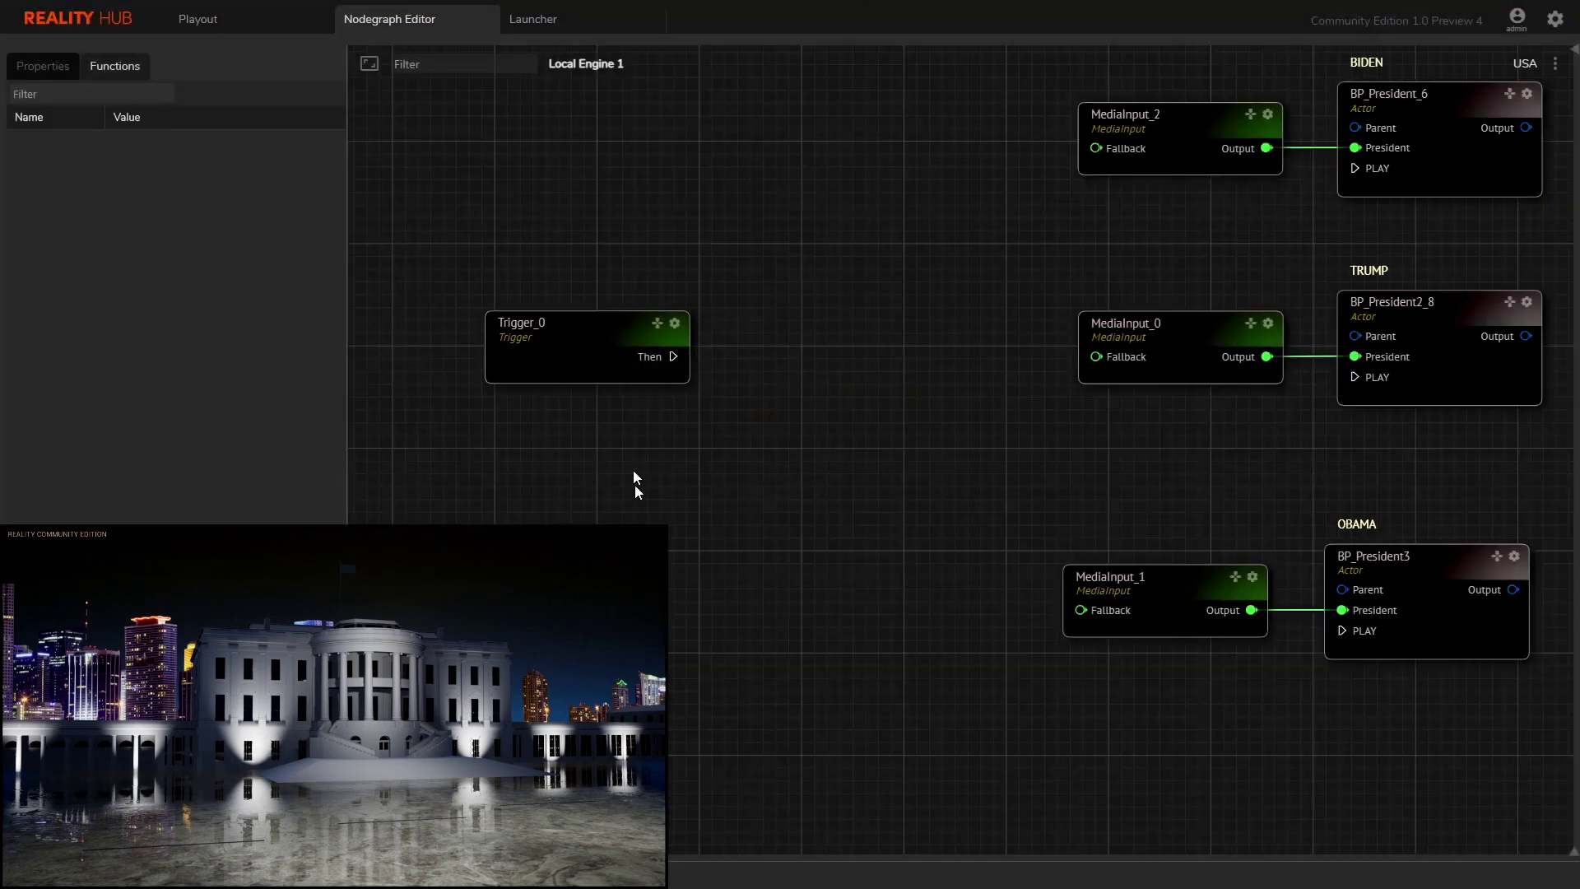
Step: Add a MultiGate node from the Events category and place it right of Trigger_0
drag(606, 334, 595, 354)
right_click(784, 286)
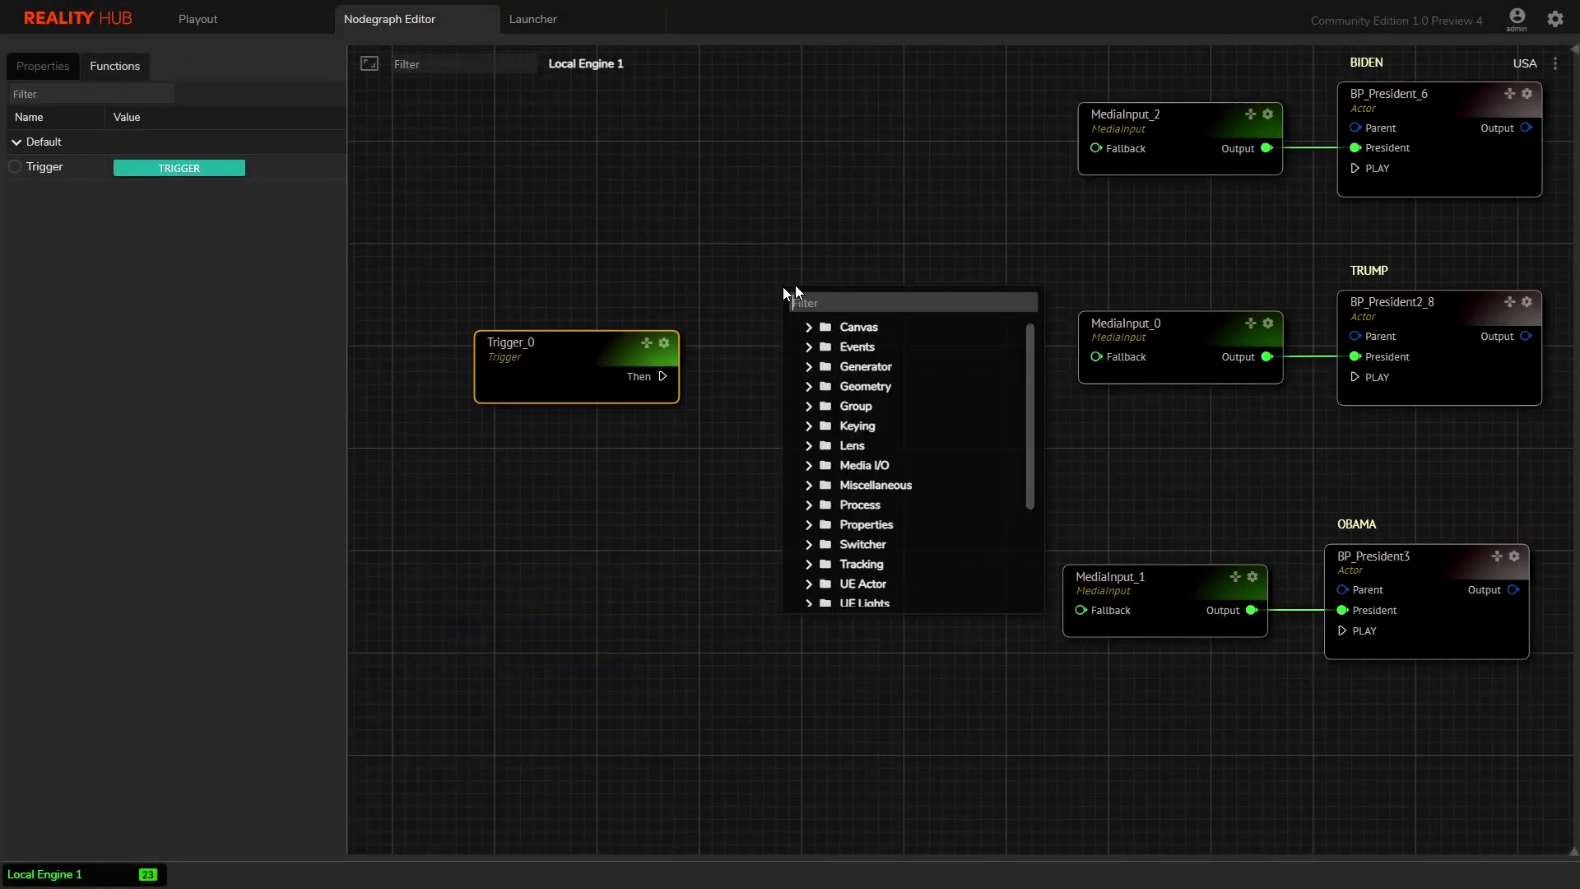
click(809, 349)
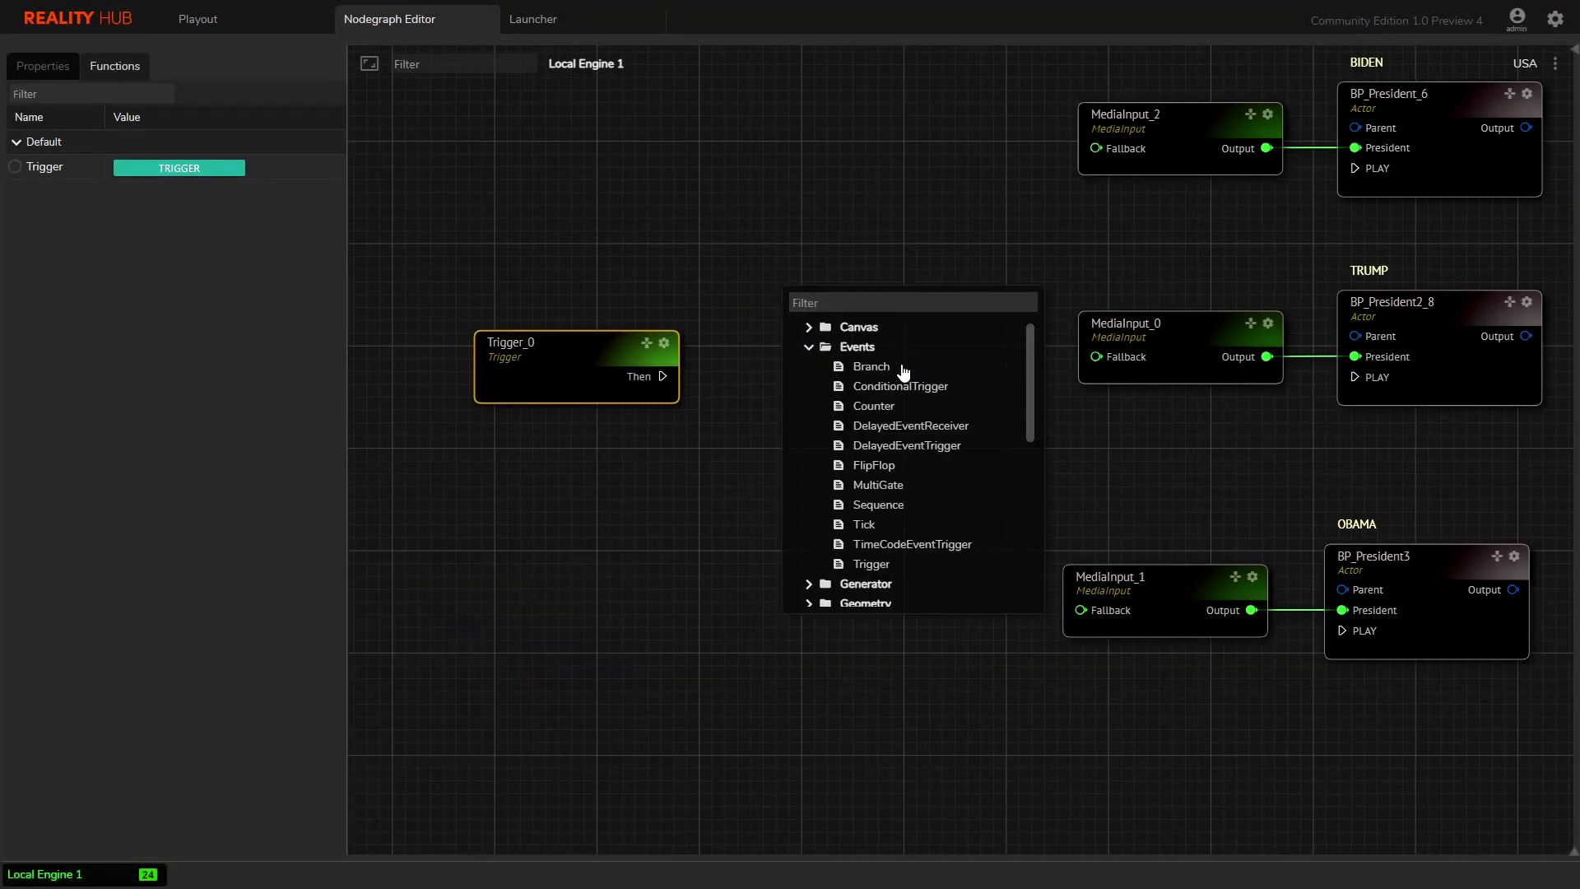
click(885, 486)
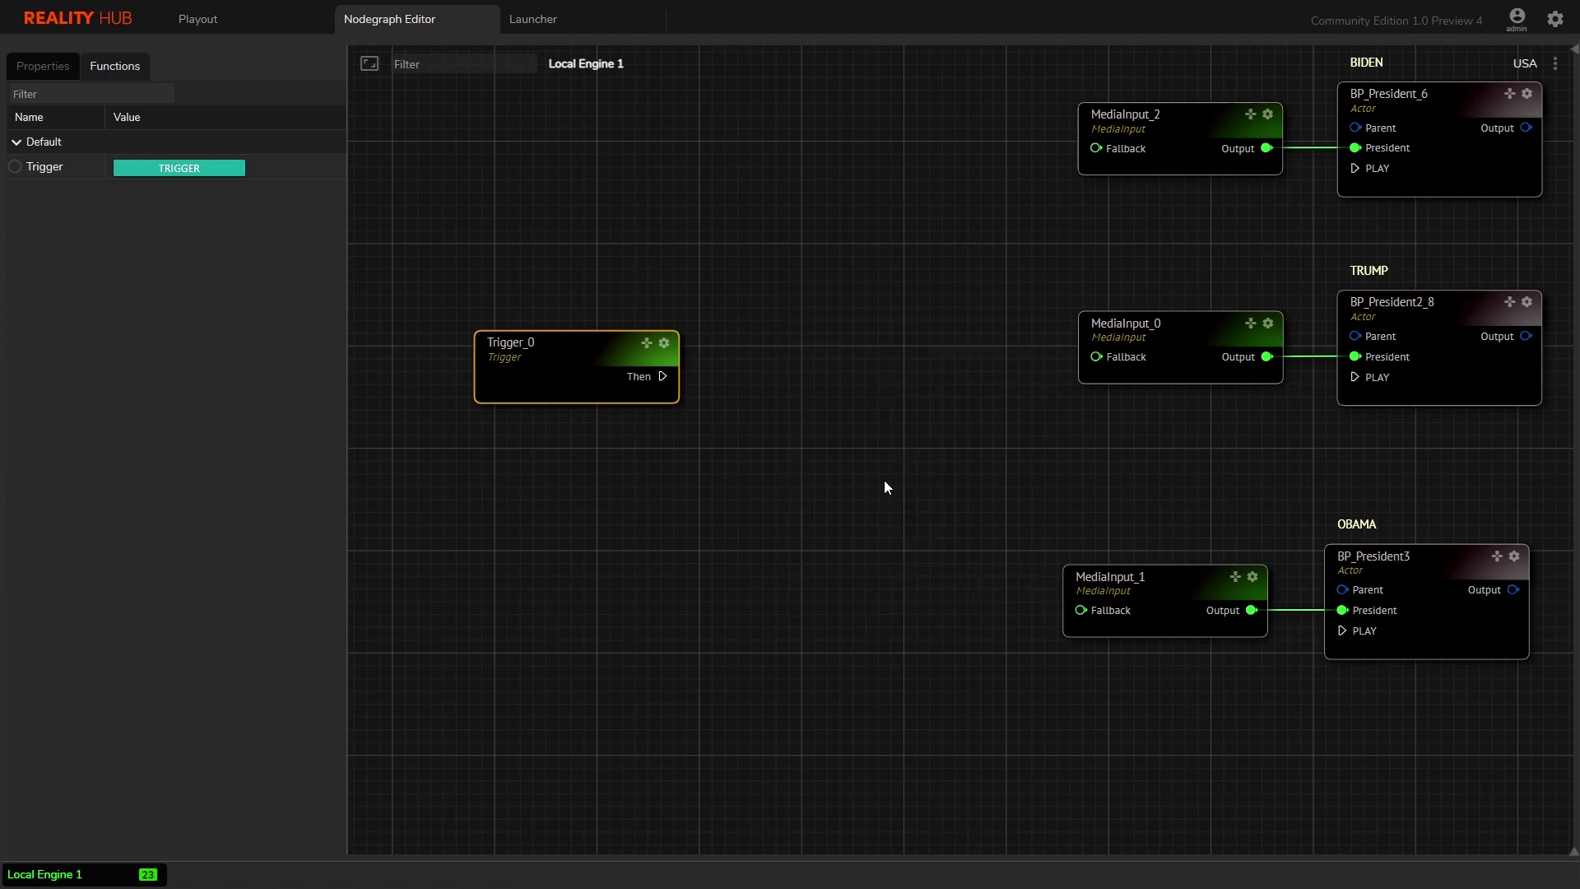
drag(883, 342, 845, 339)
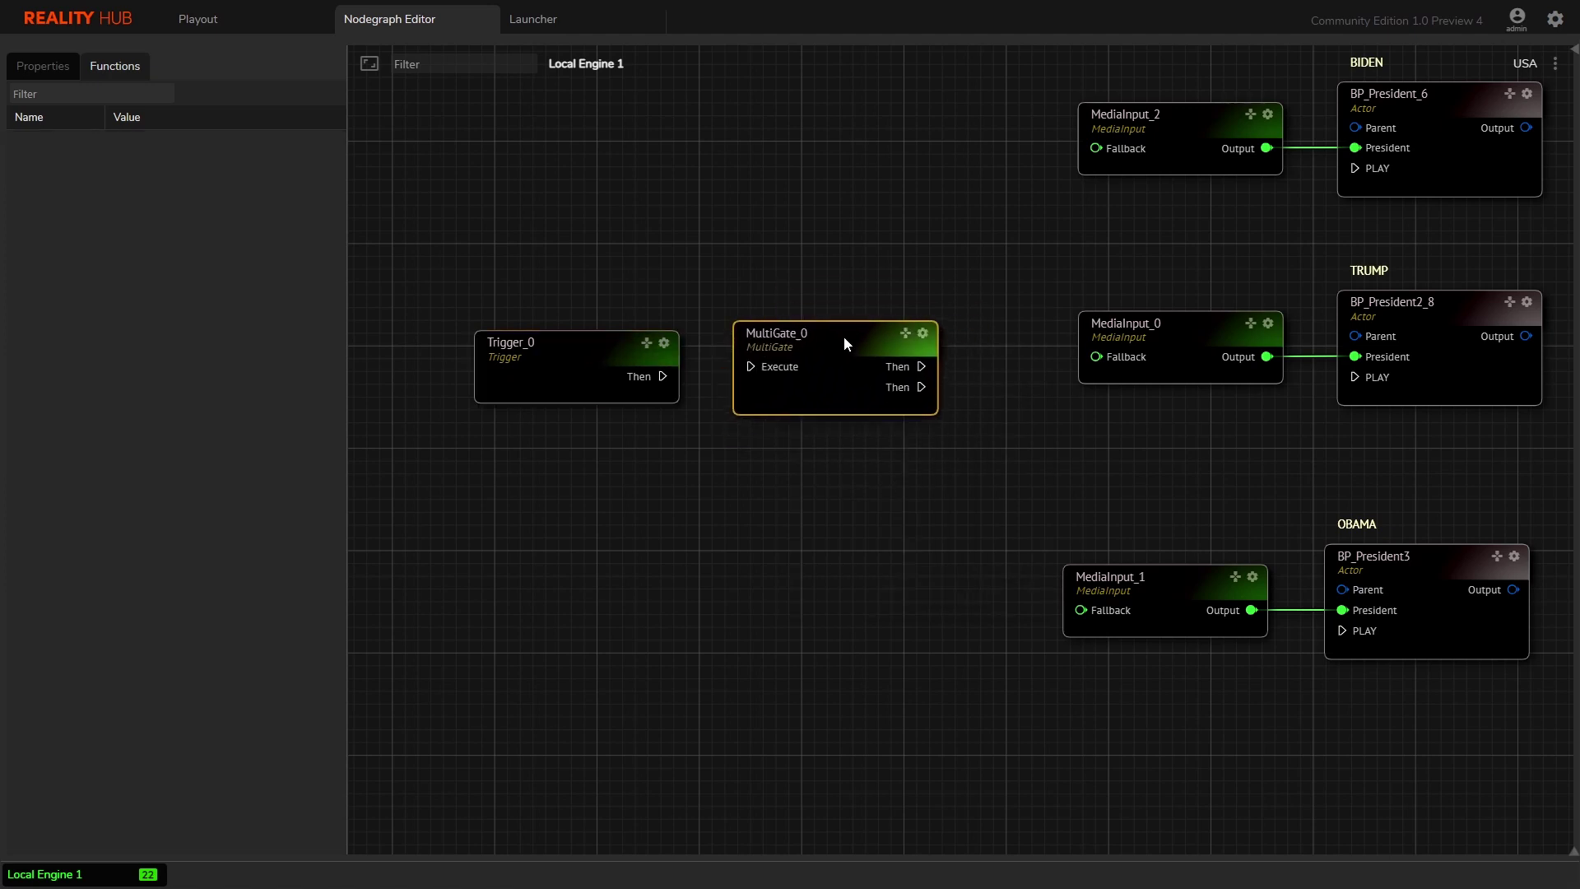
middle_drag(915, 366, 871, 450)
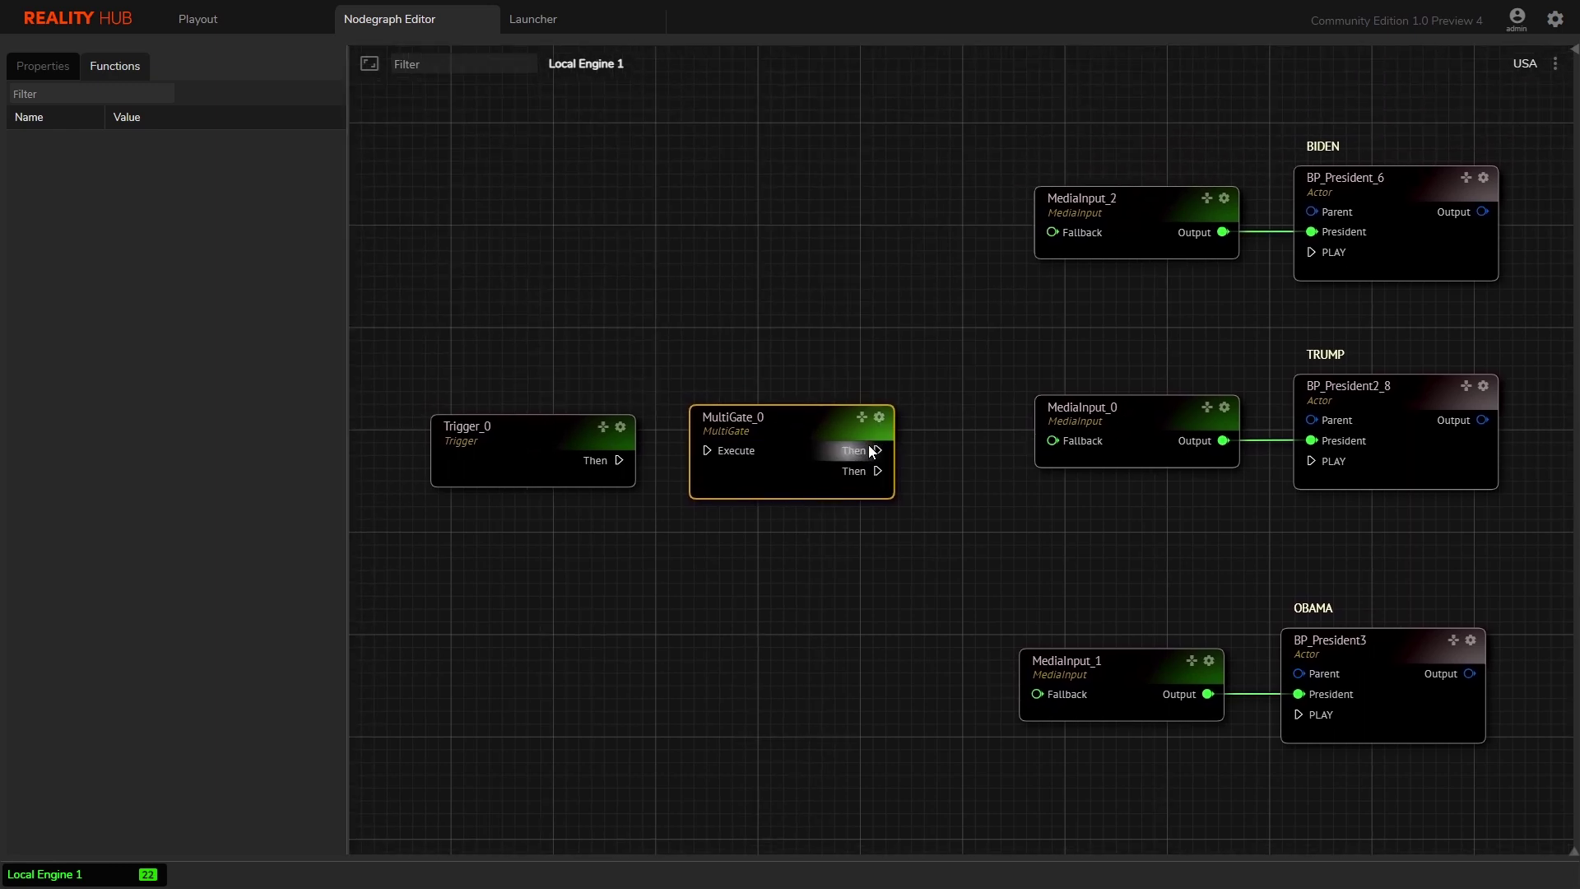
Step: Add a third Then output to MultiGate_0 and wire two Thens to Biden's and Trump's PLAY
right_click(819, 423)
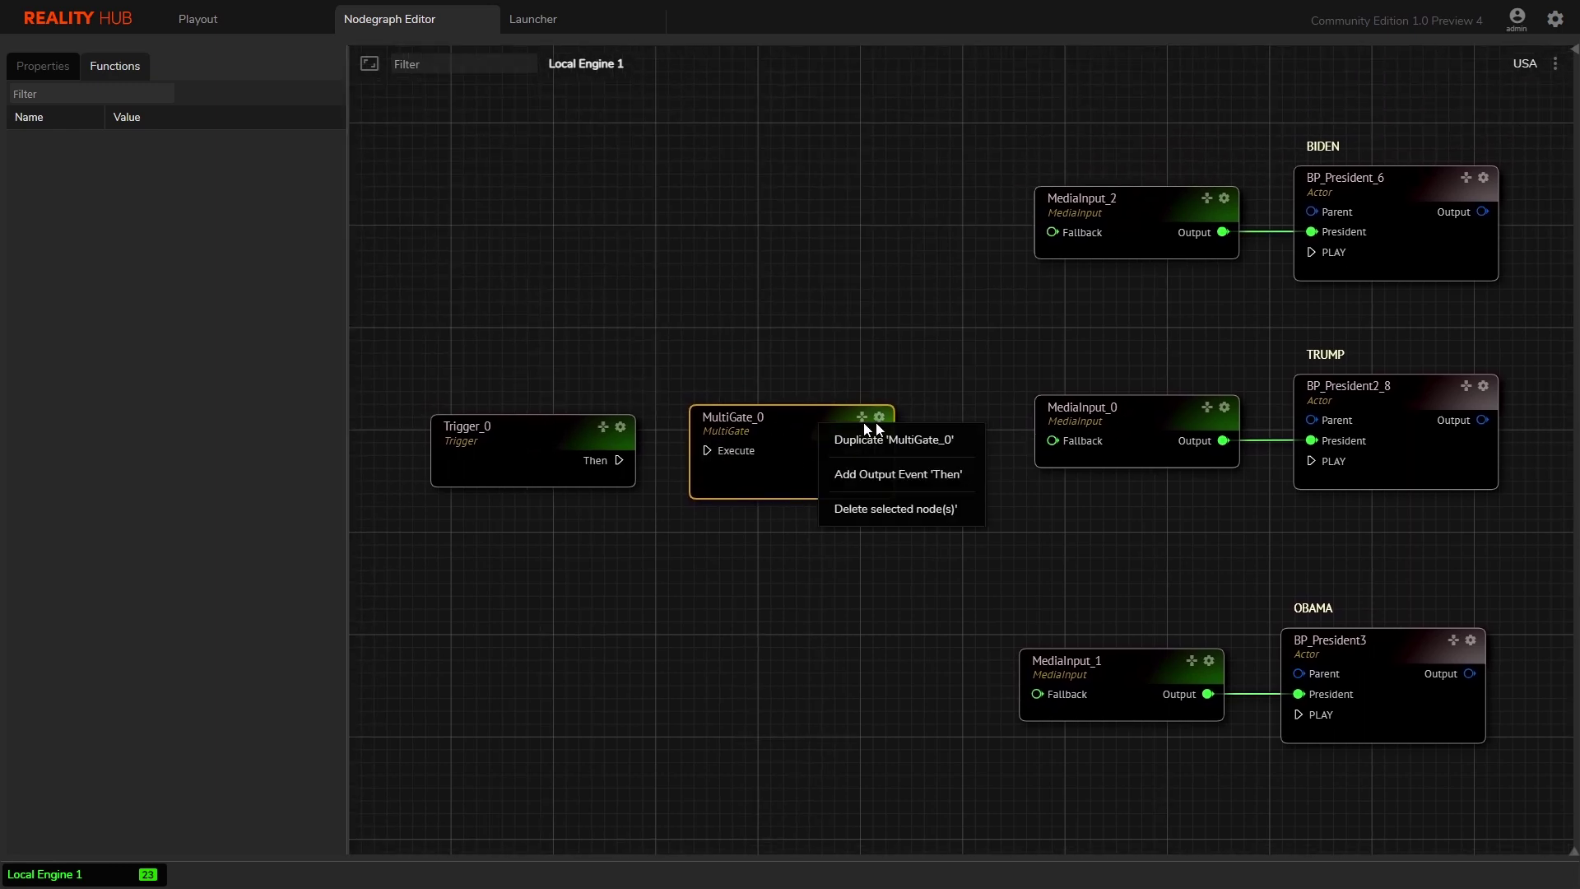
click(891, 473)
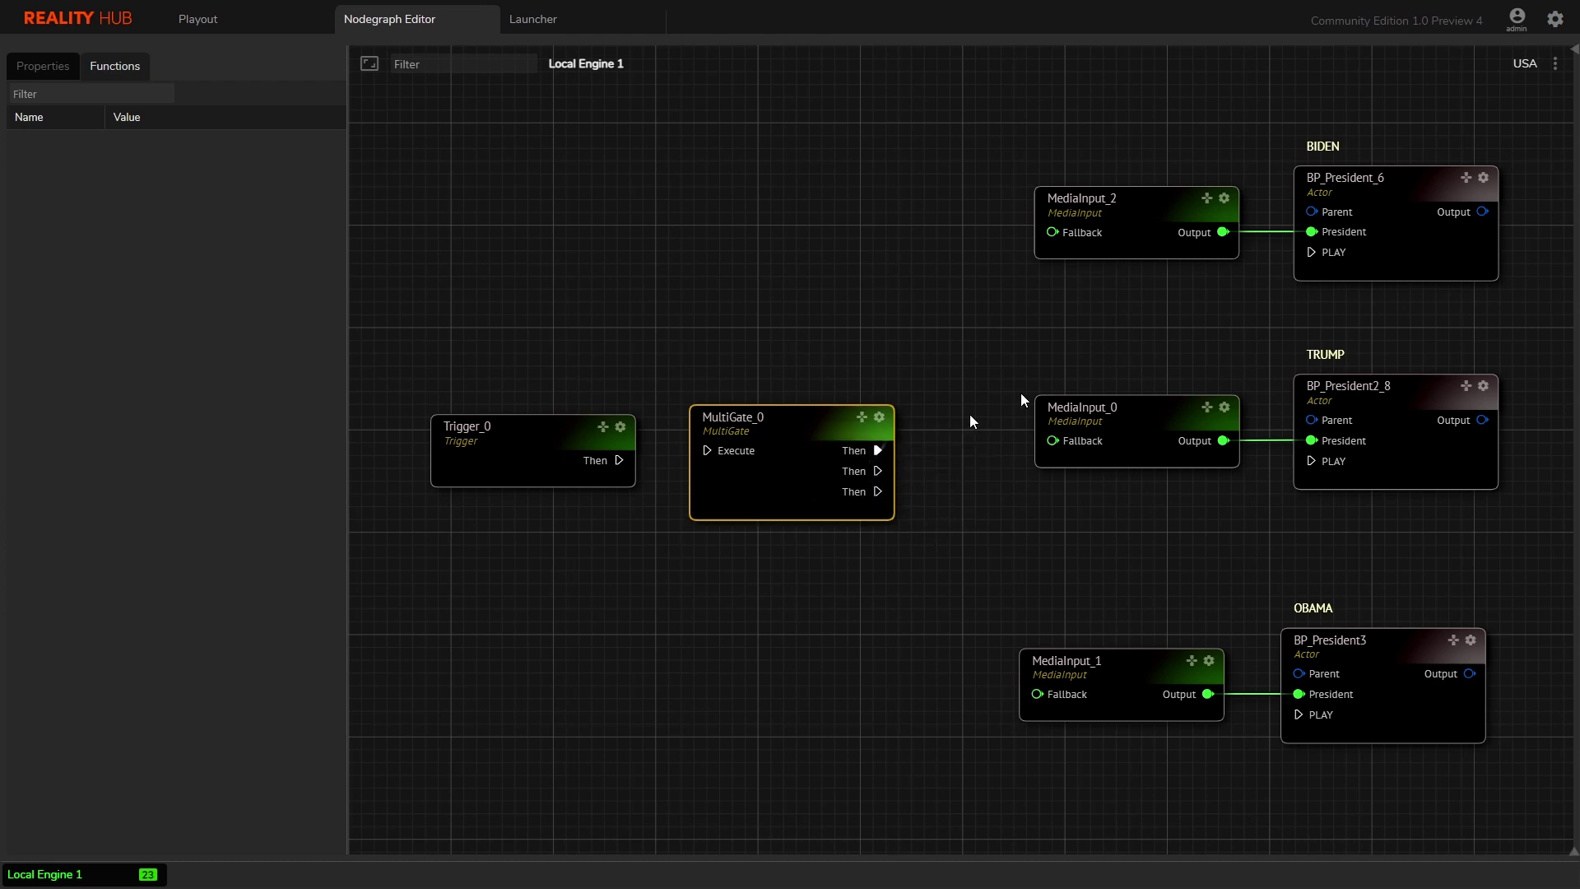
drag(877, 450, 1312, 252)
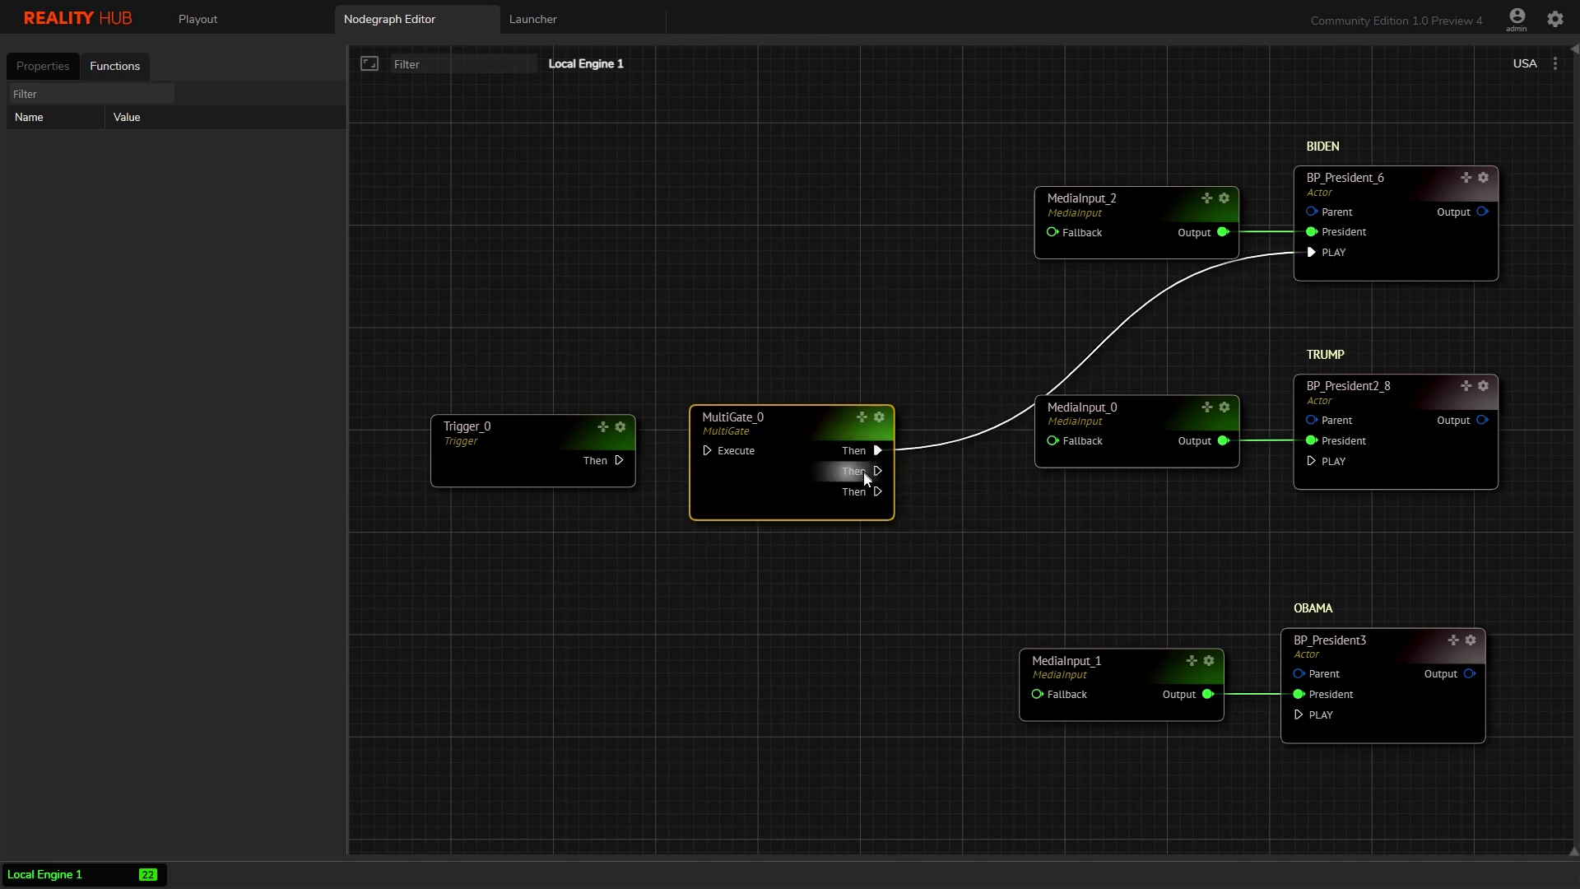
drag(862, 471, 1317, 462)
Step: Wire the third Then to Obama's PLAY, and Trigger_0's Then to MultiGate_0's Execute
drag(862, 493, 1299, 714)
drag(754, 590, 779, 517)
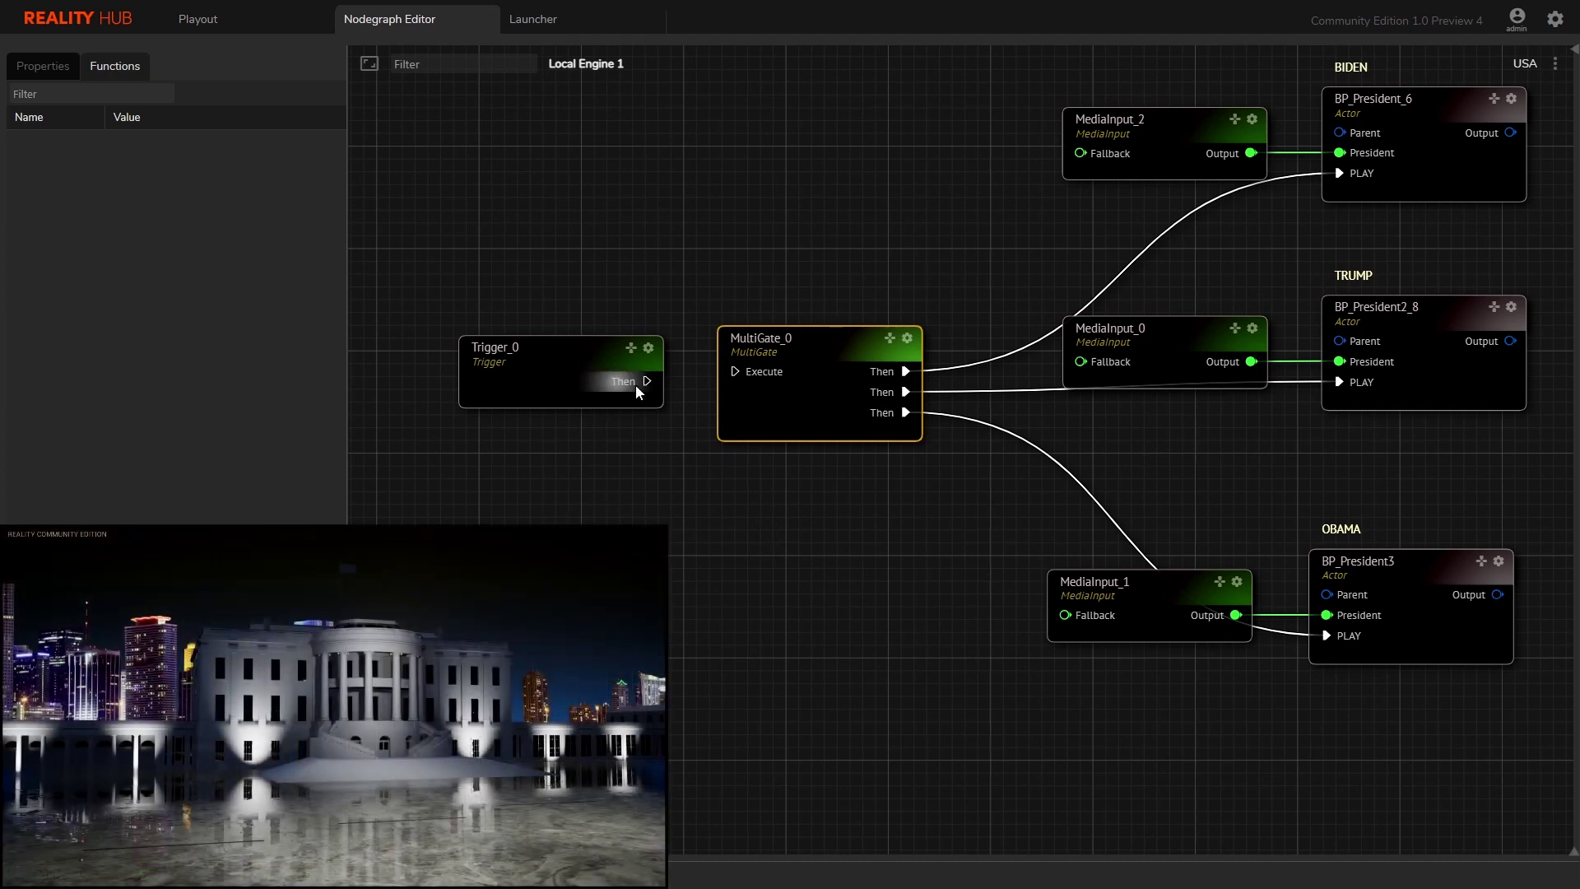
drag(647, 381, 750, 385)
mouse_move(586, 349)
mouse_down()
mouse_move(546, 339)
mouse_move(565, 344)
mouse_up()
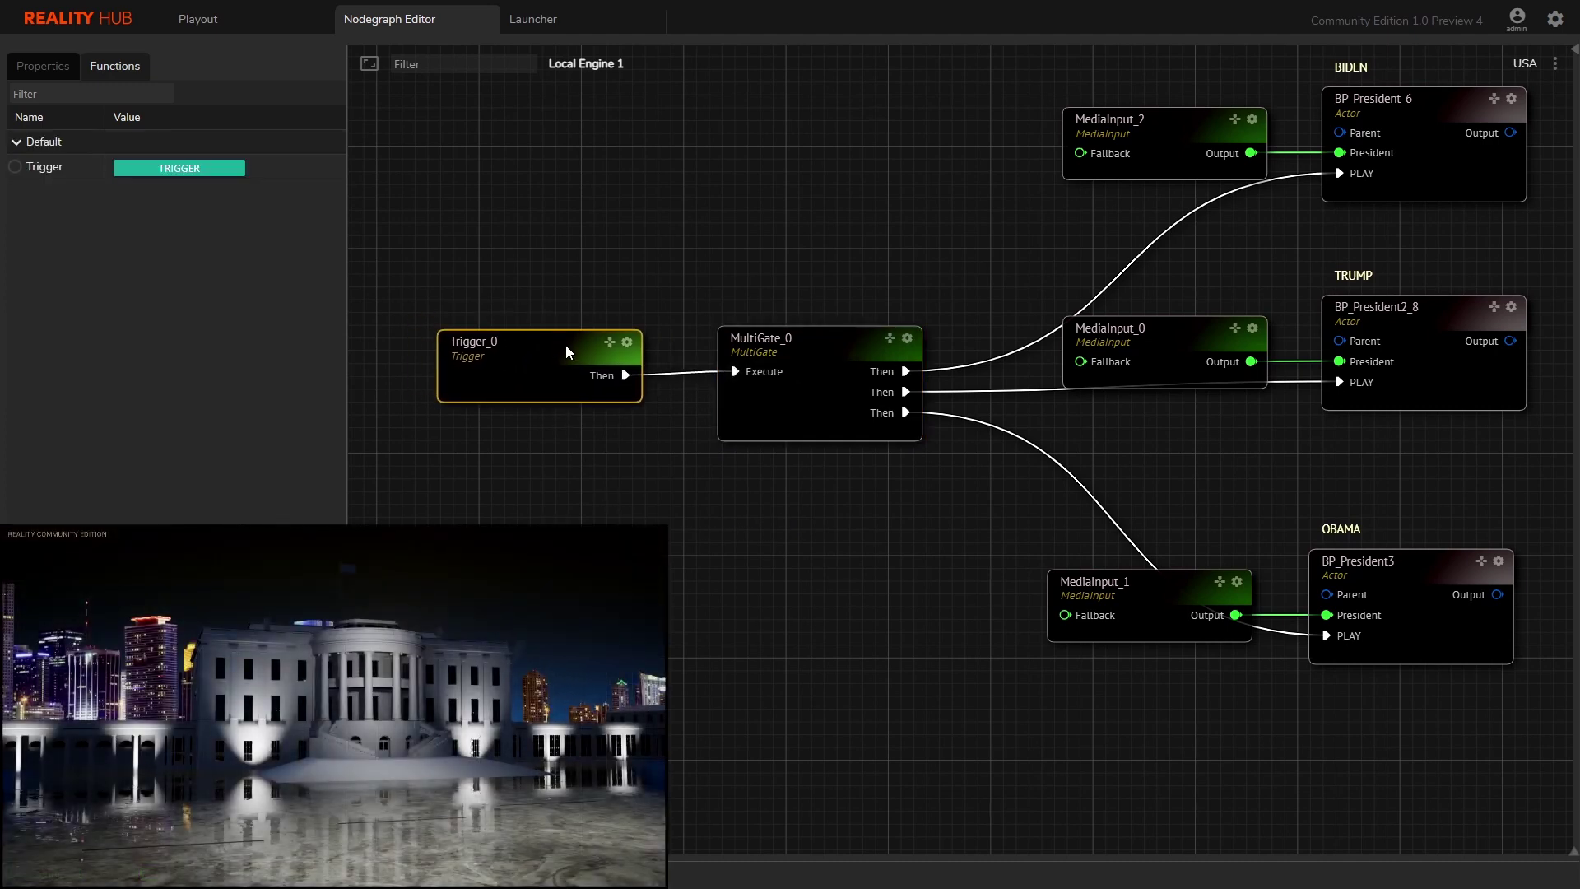
Step: Fire the TRIGGER button repeatedly to cycle Biden, Trump and Obama in and out of the preview
click(189, 169)
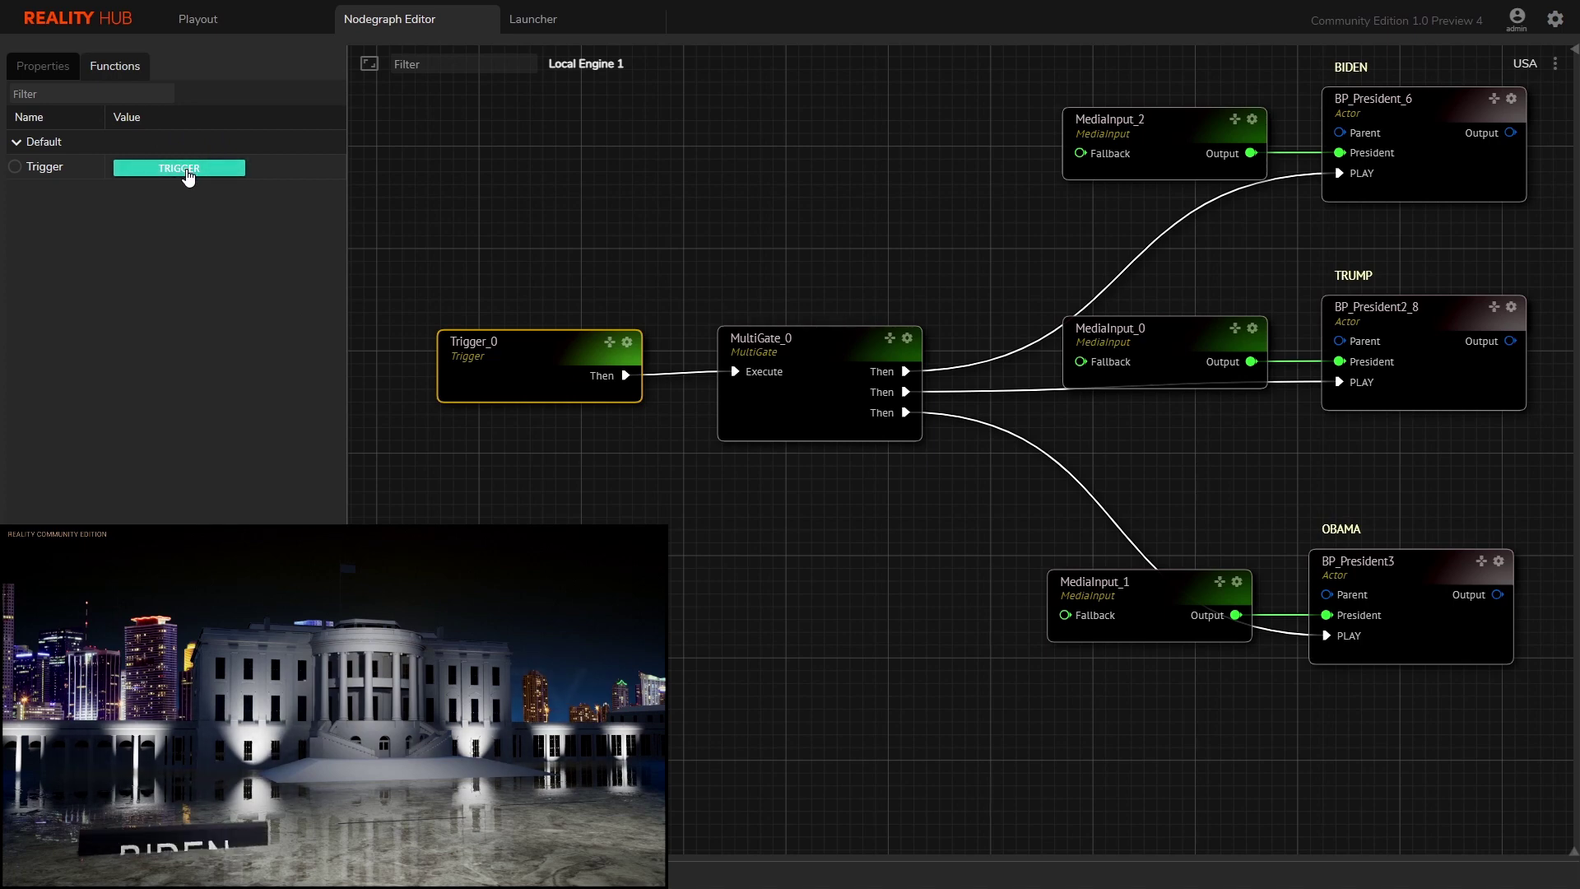
click(189, 170)
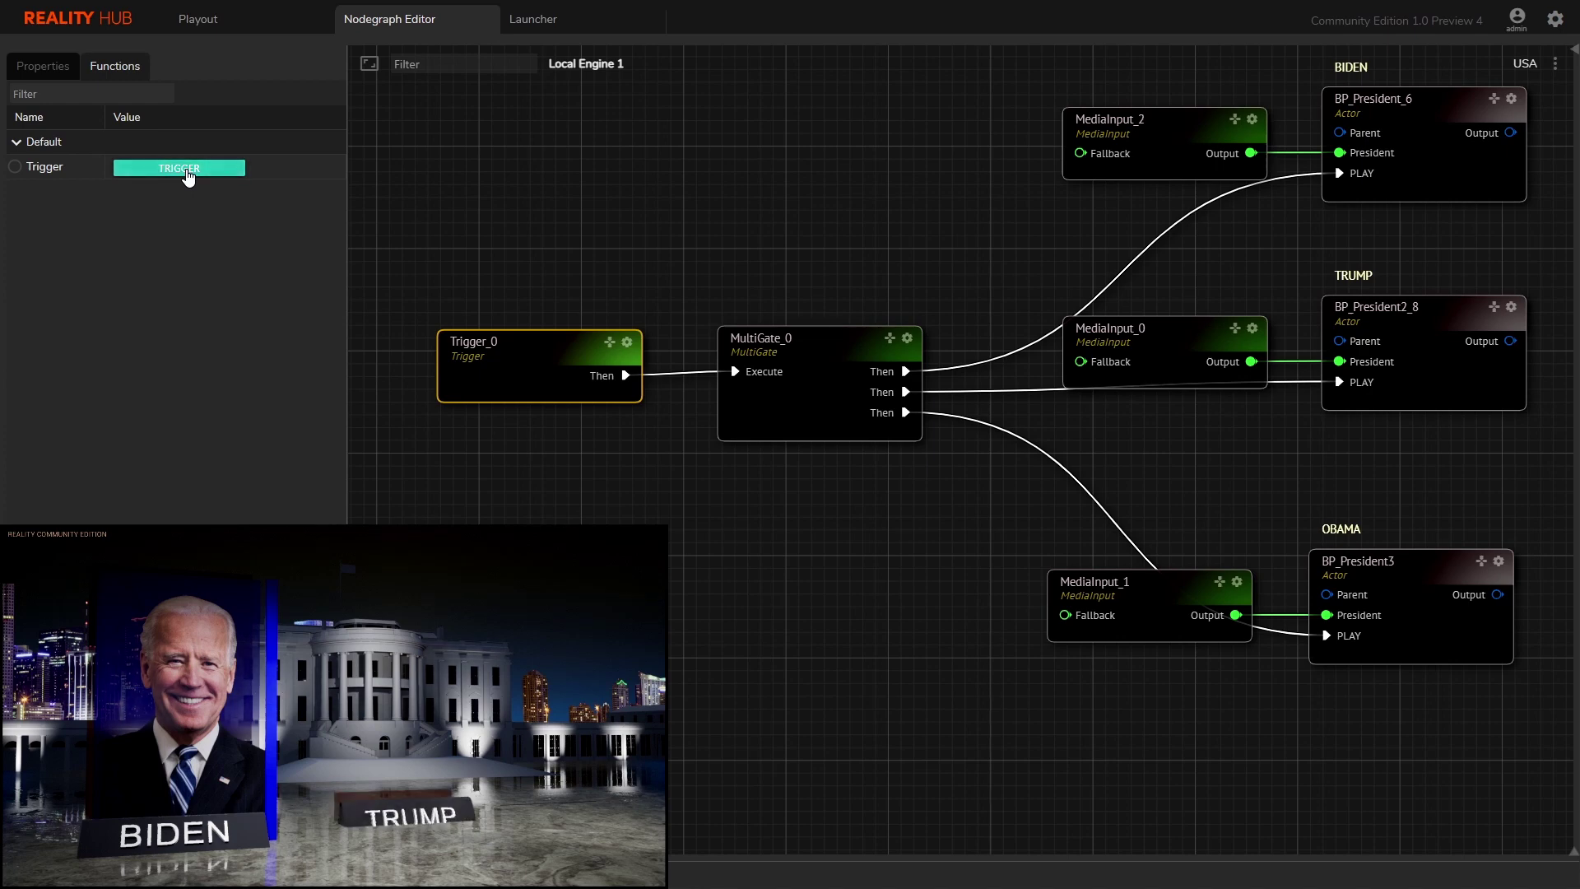
click(188, 170)
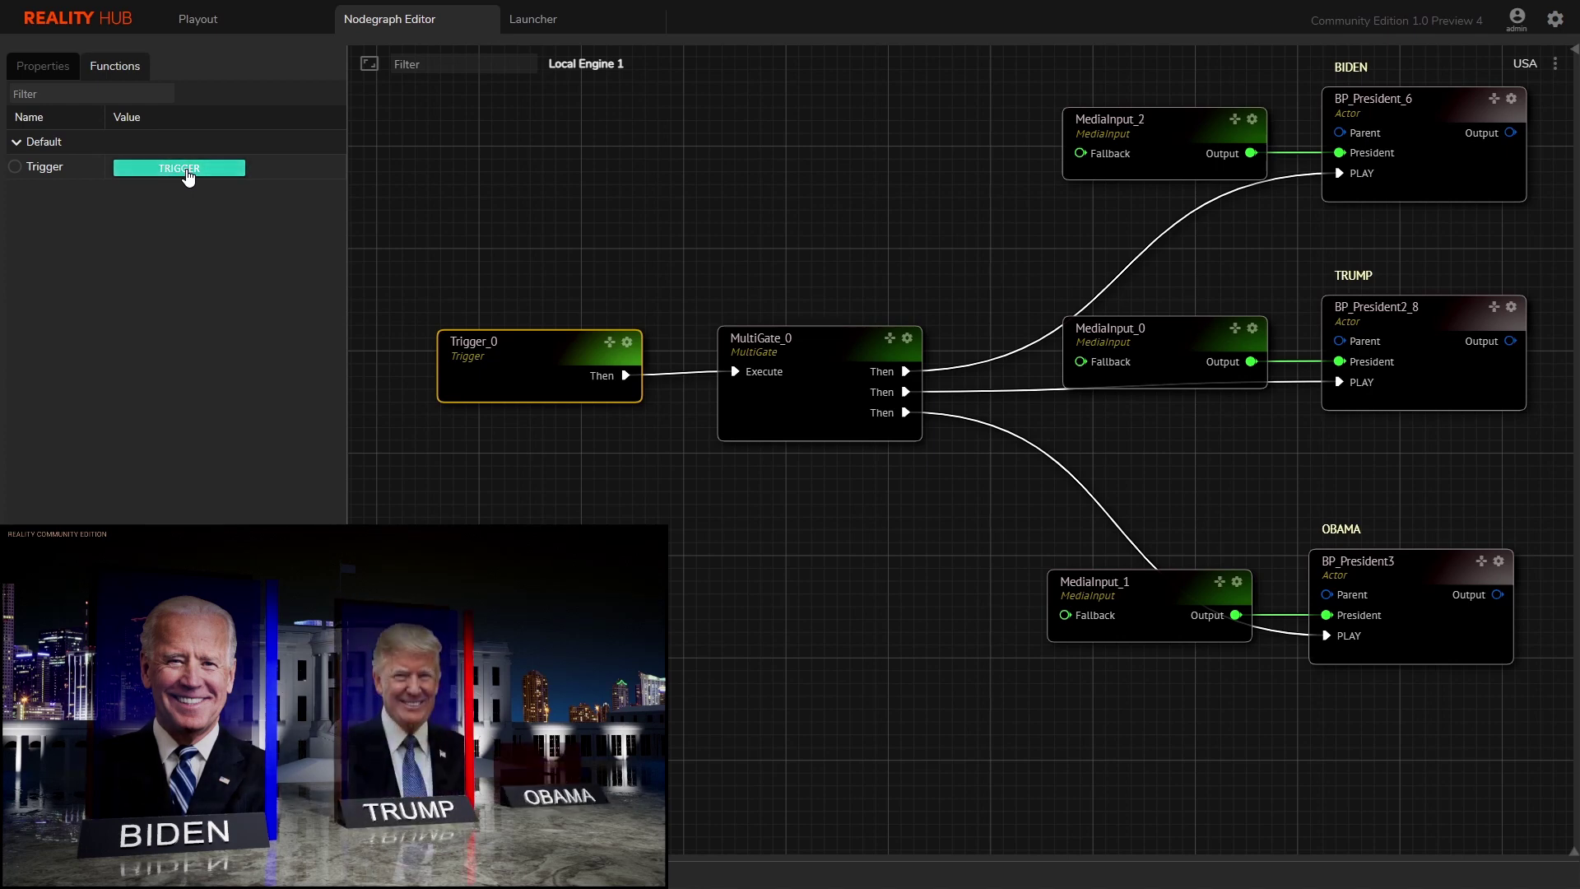
click(188, 170)
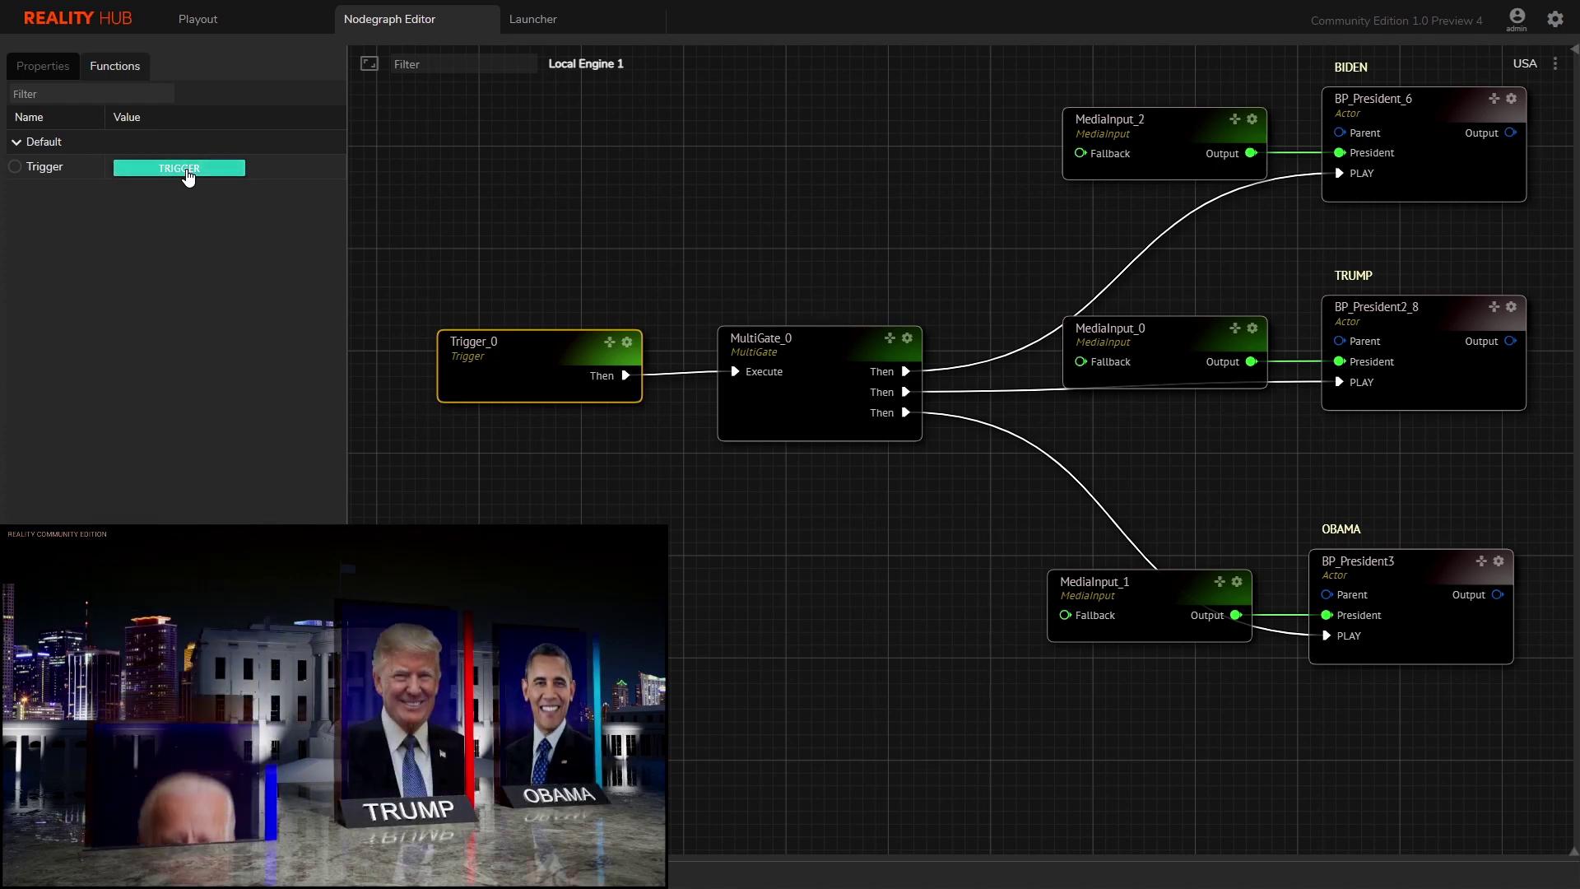
click(188, 169)
click(188, 170)
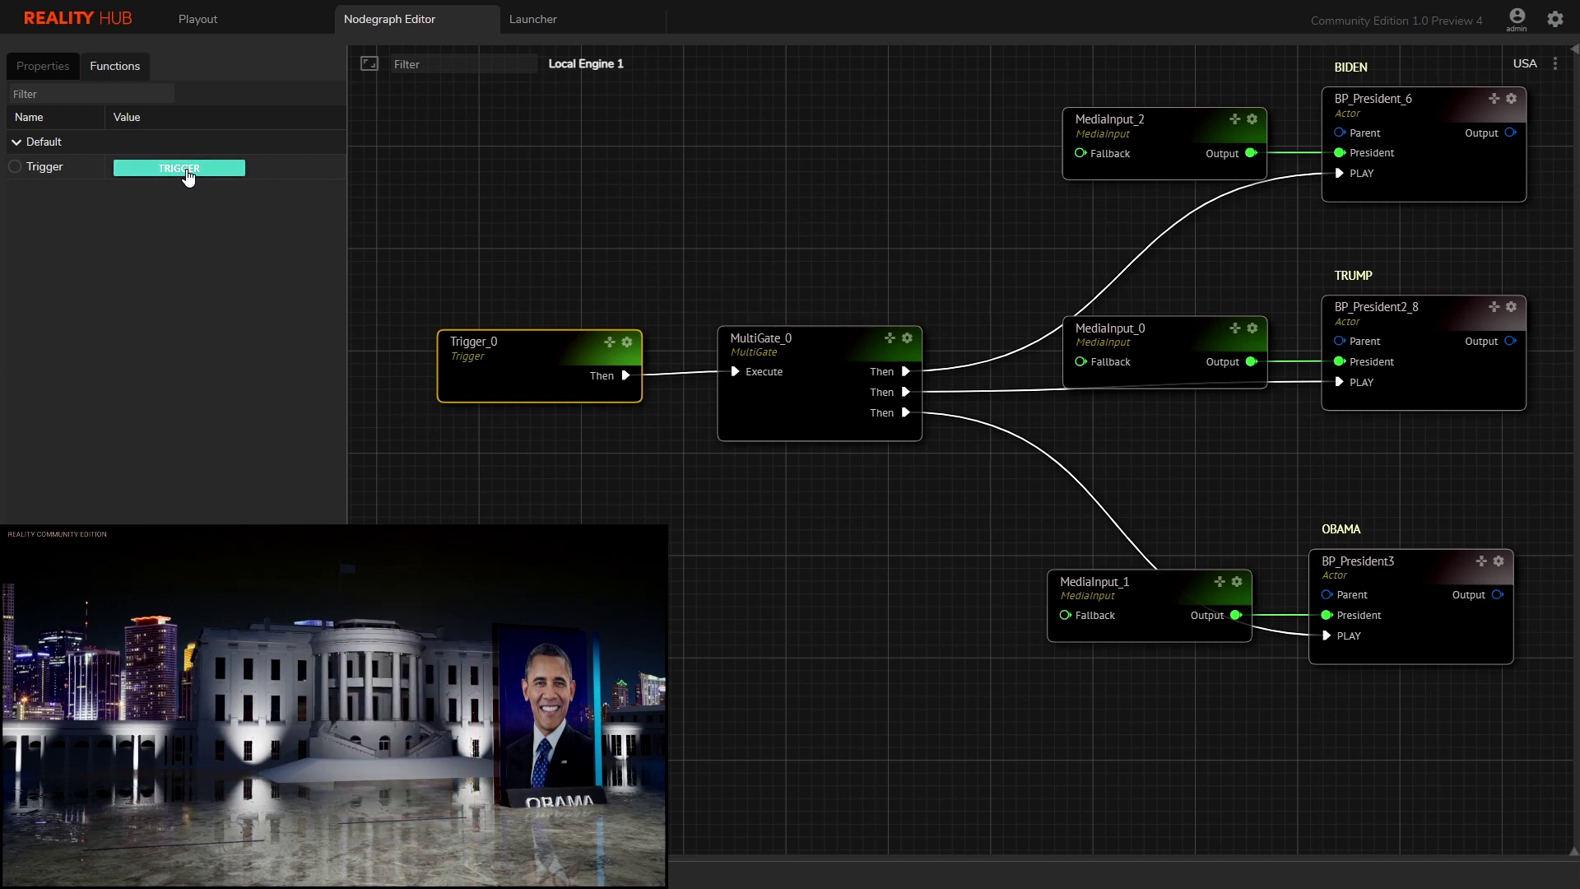
click(189, 169)
click(189, 170)
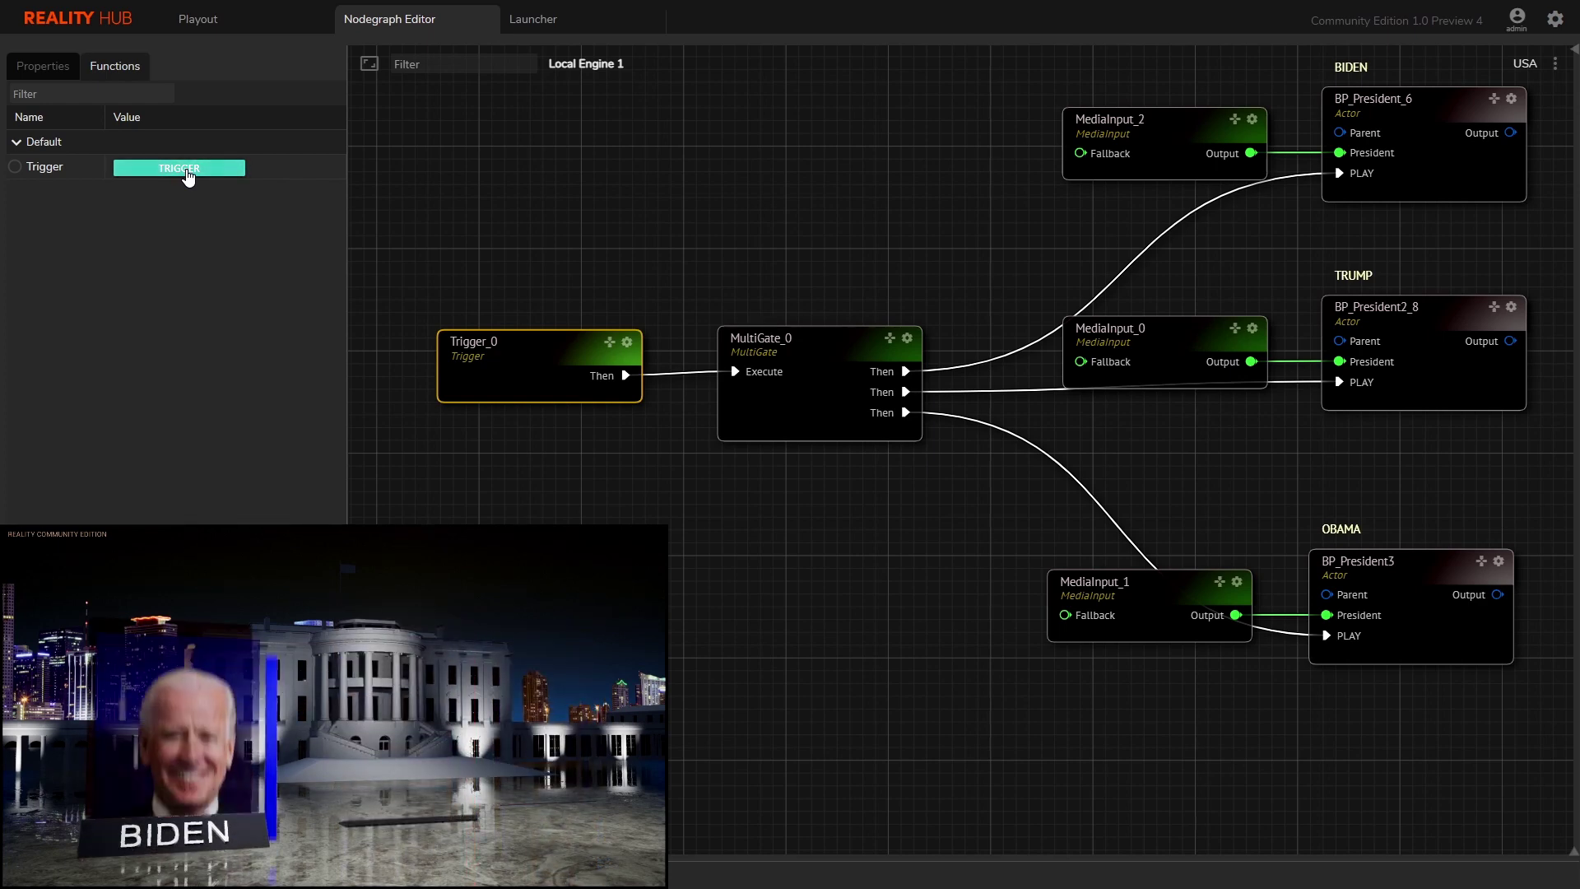
click(188, 170)
click(188, 169)
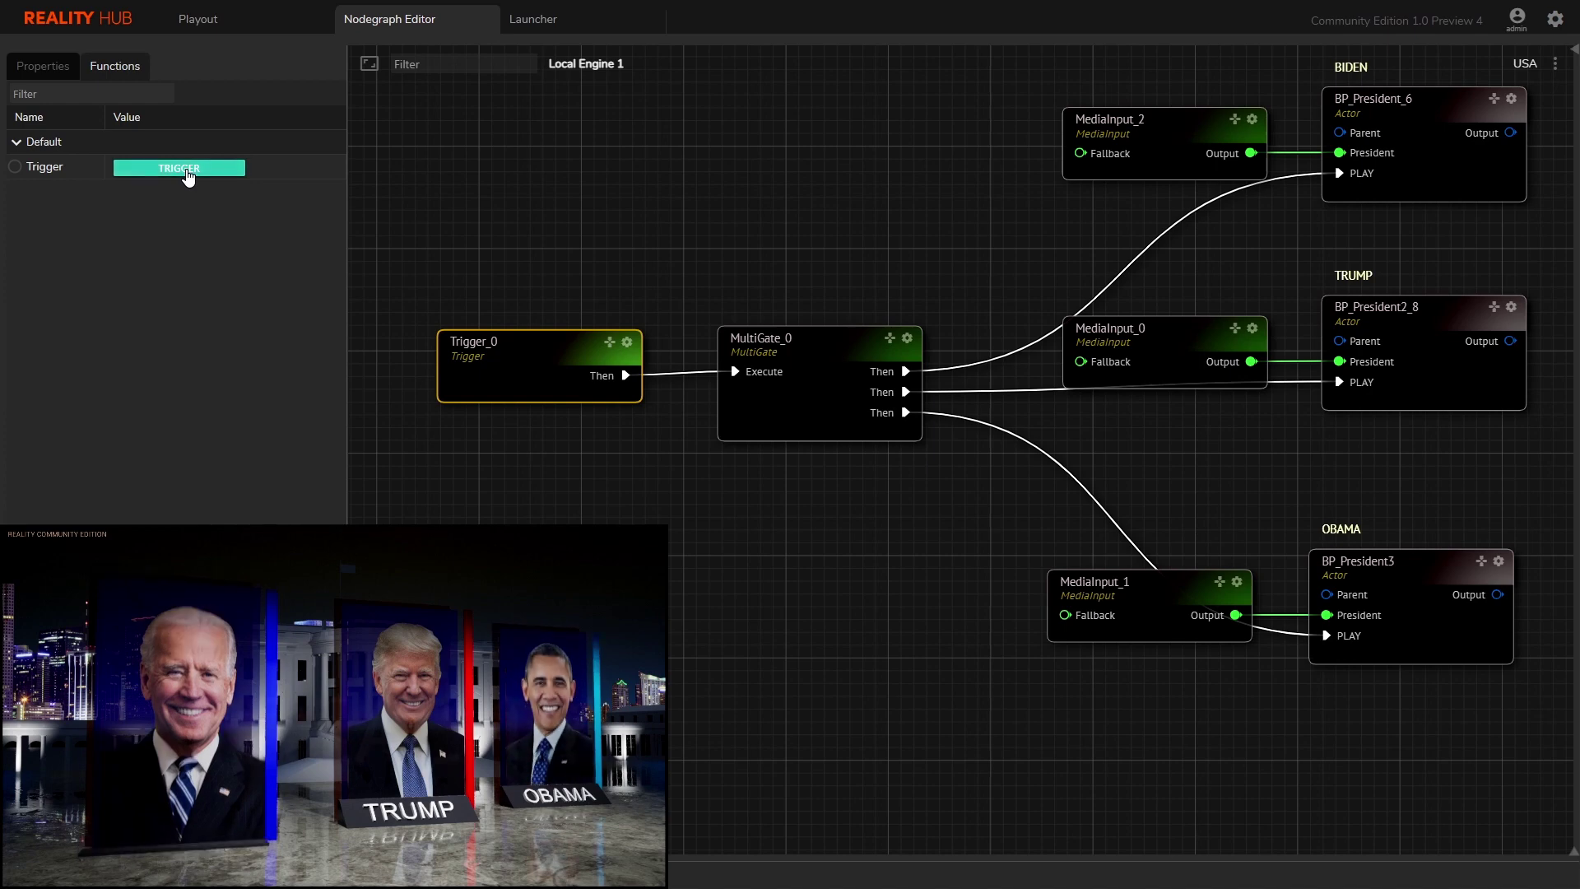
click(189, 170)
click(188, 170)
click(189, 169)
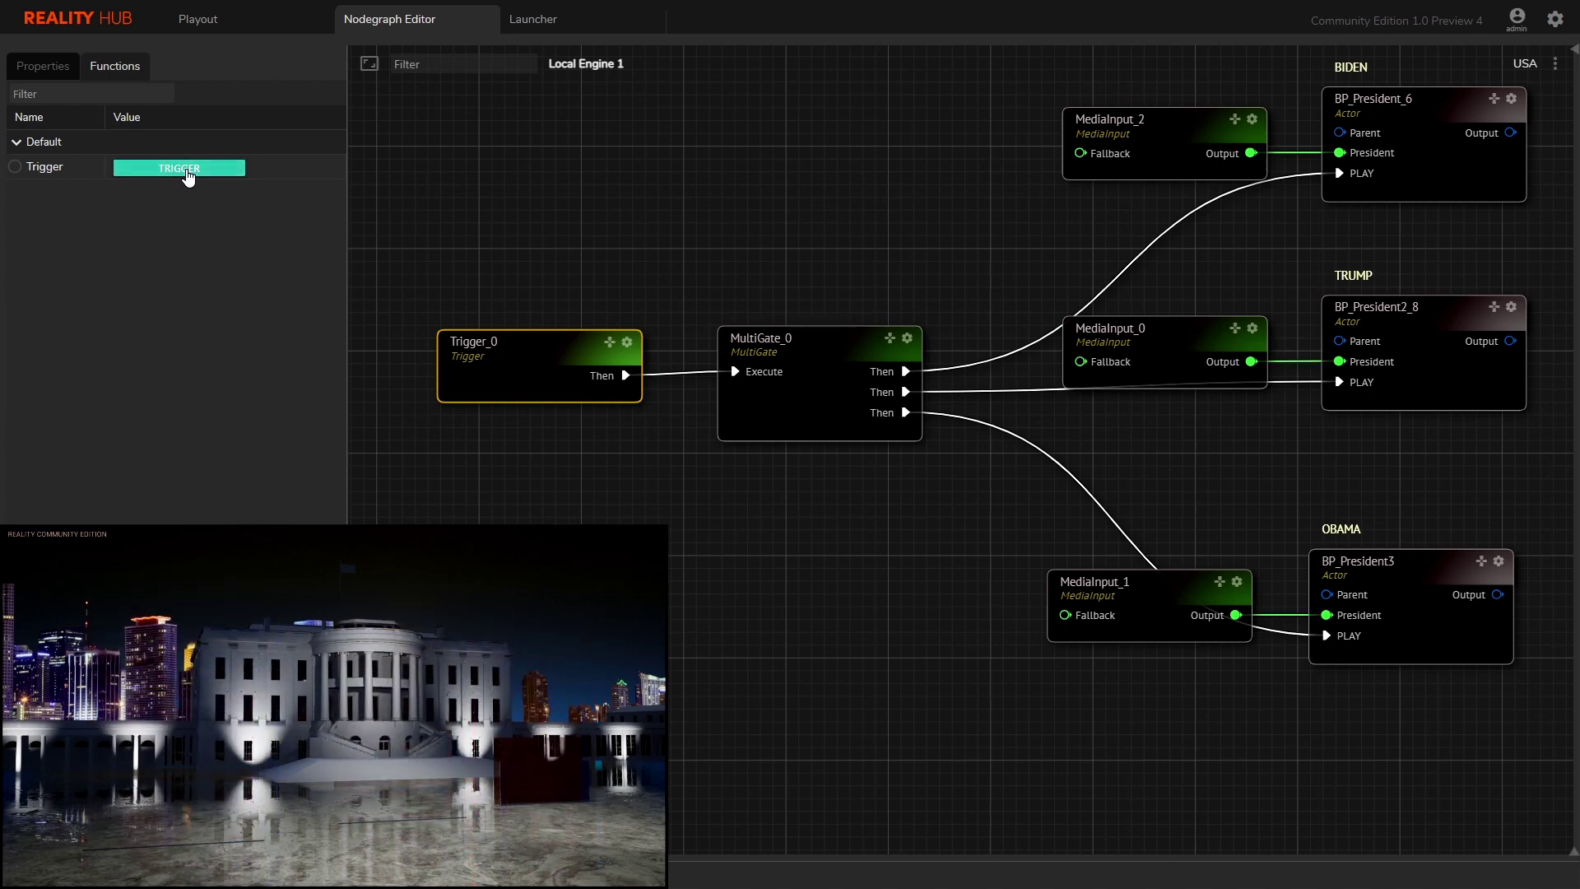